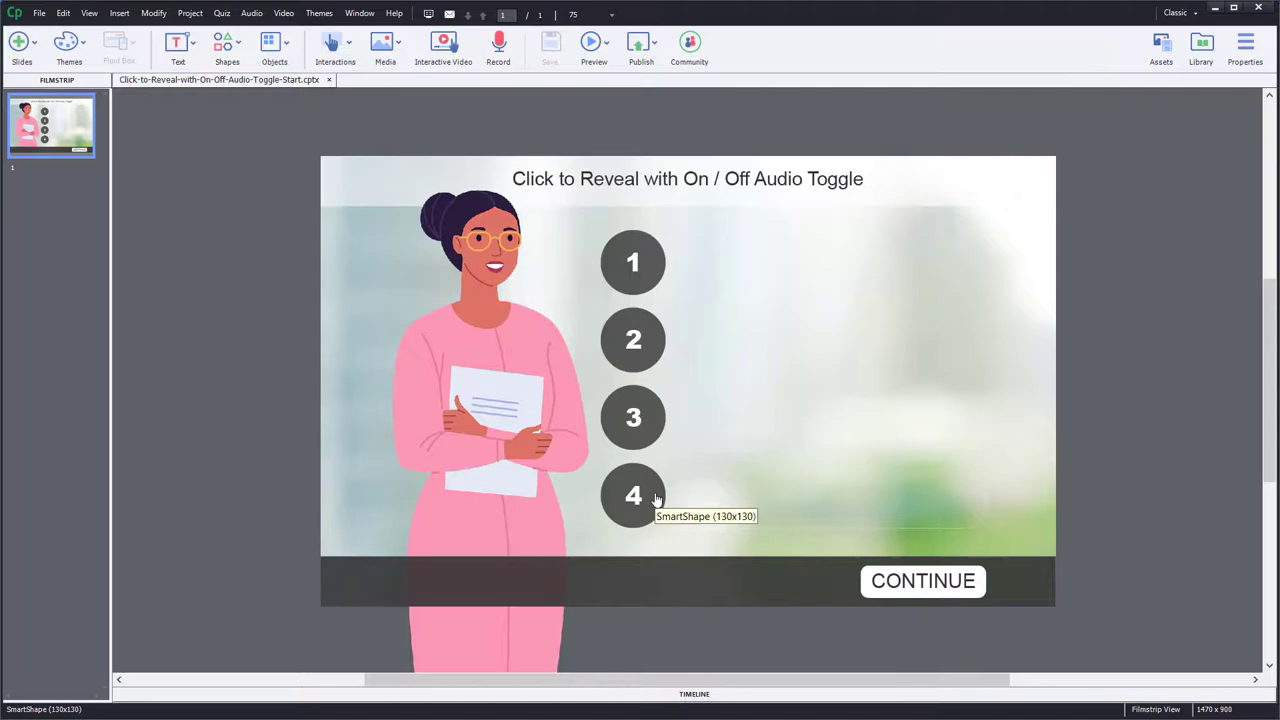
# - Review the Step1 to step4 states of the s1_content_6 callout beside the numbered circles
pyautogui.click(907, 288)
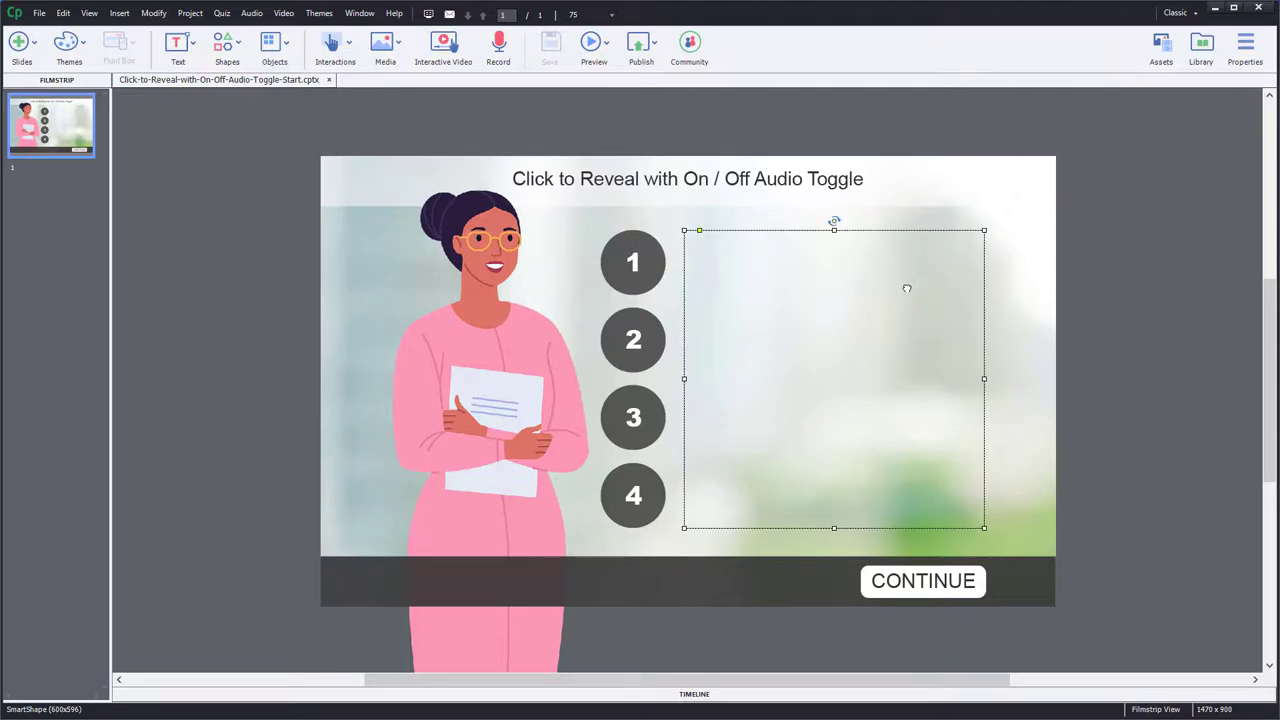
pyautogui.click(1245, 42)
pyautogui.click(1126, 80)
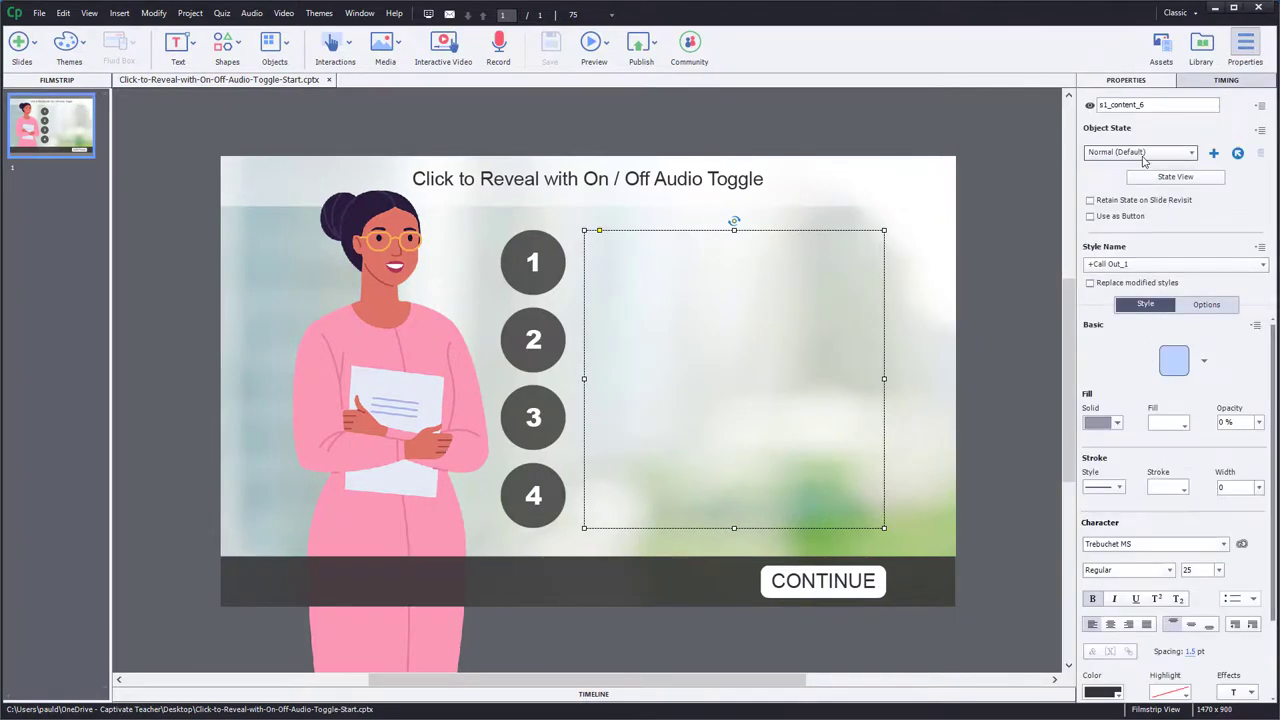
pyautogui.scroll(-1, 1143, 160)
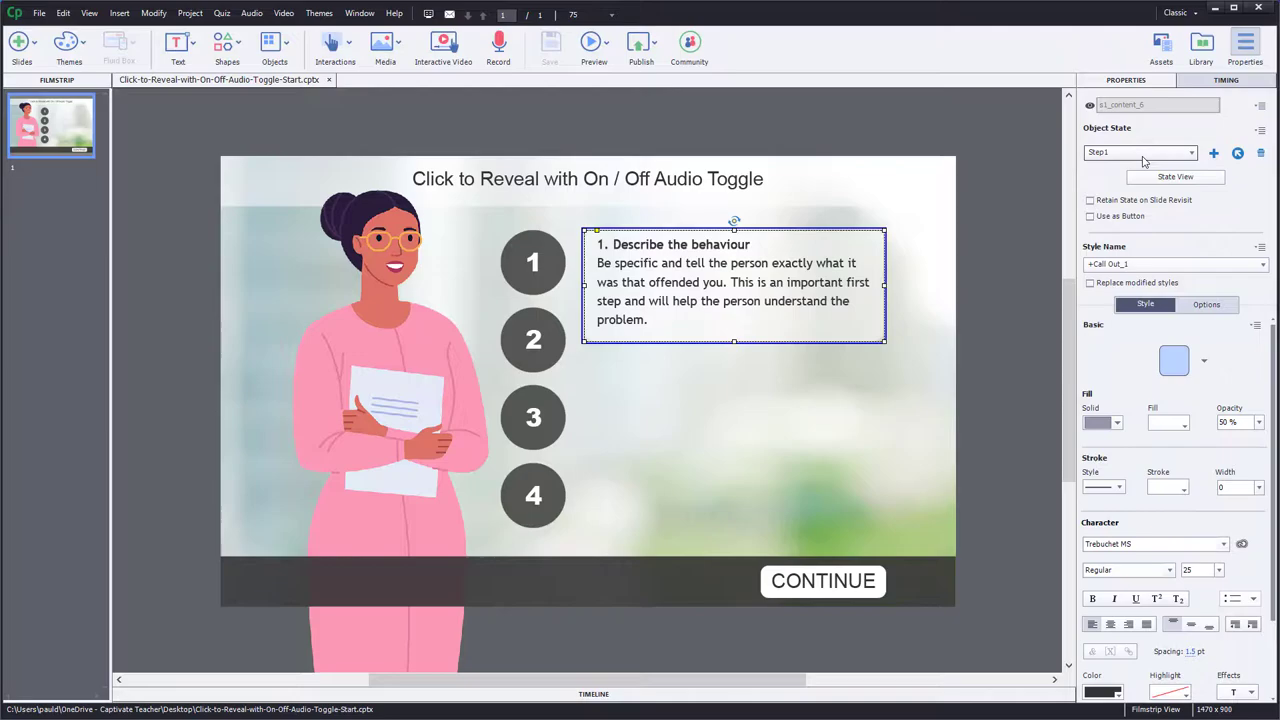
pyautogui.scroll(-1, 1143, 158)
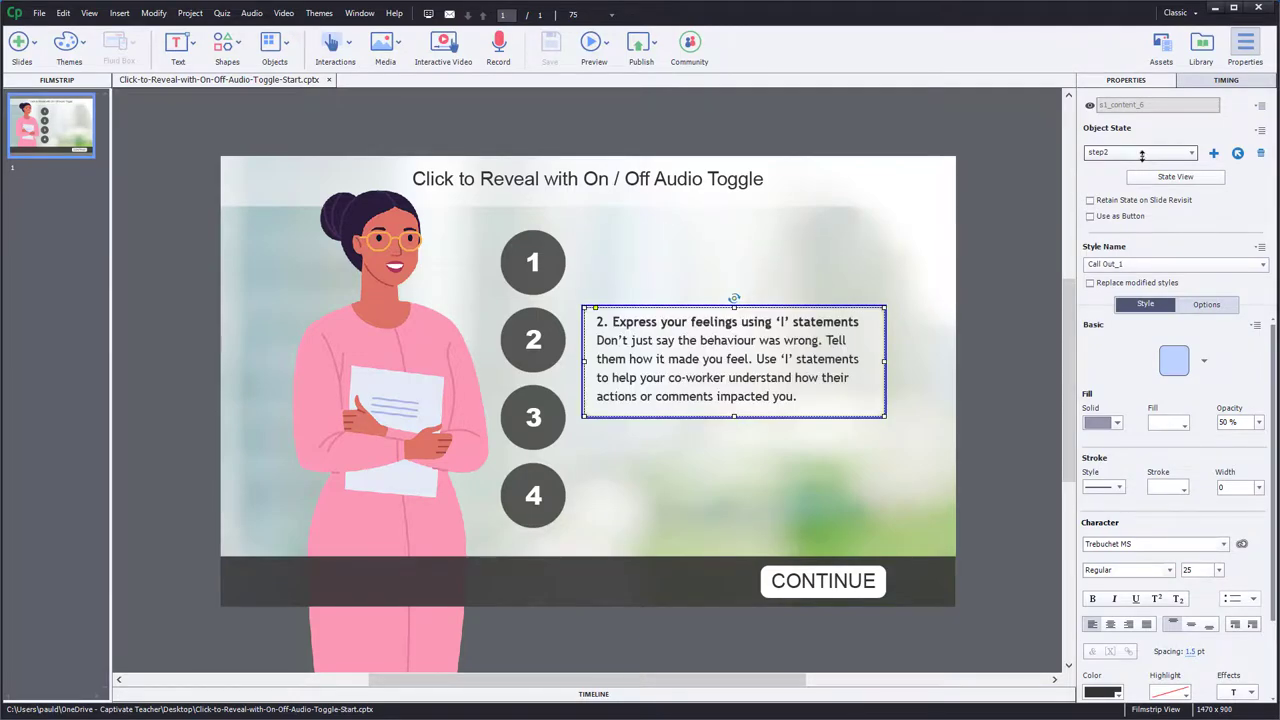
pyautogui.scroll(-1, 1141, 155)
pyautogui.scroll(-1, 1142, 156)
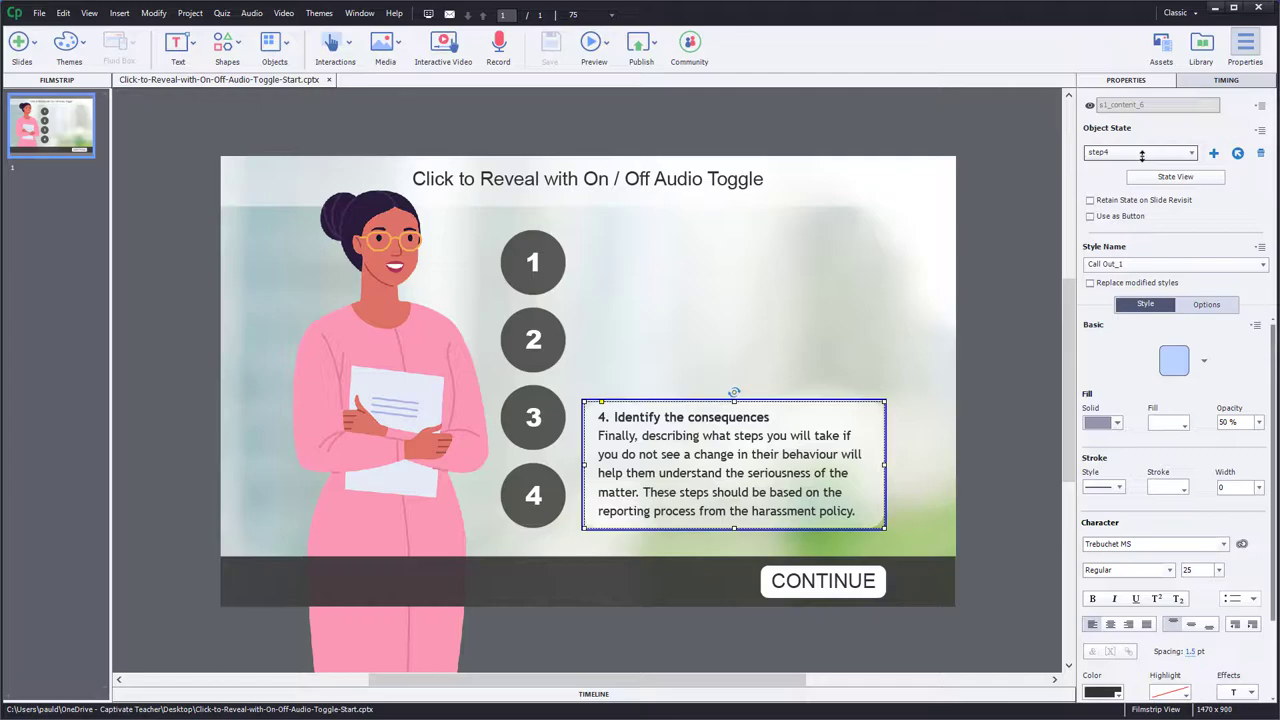
pyautogui.click(1007, 198)
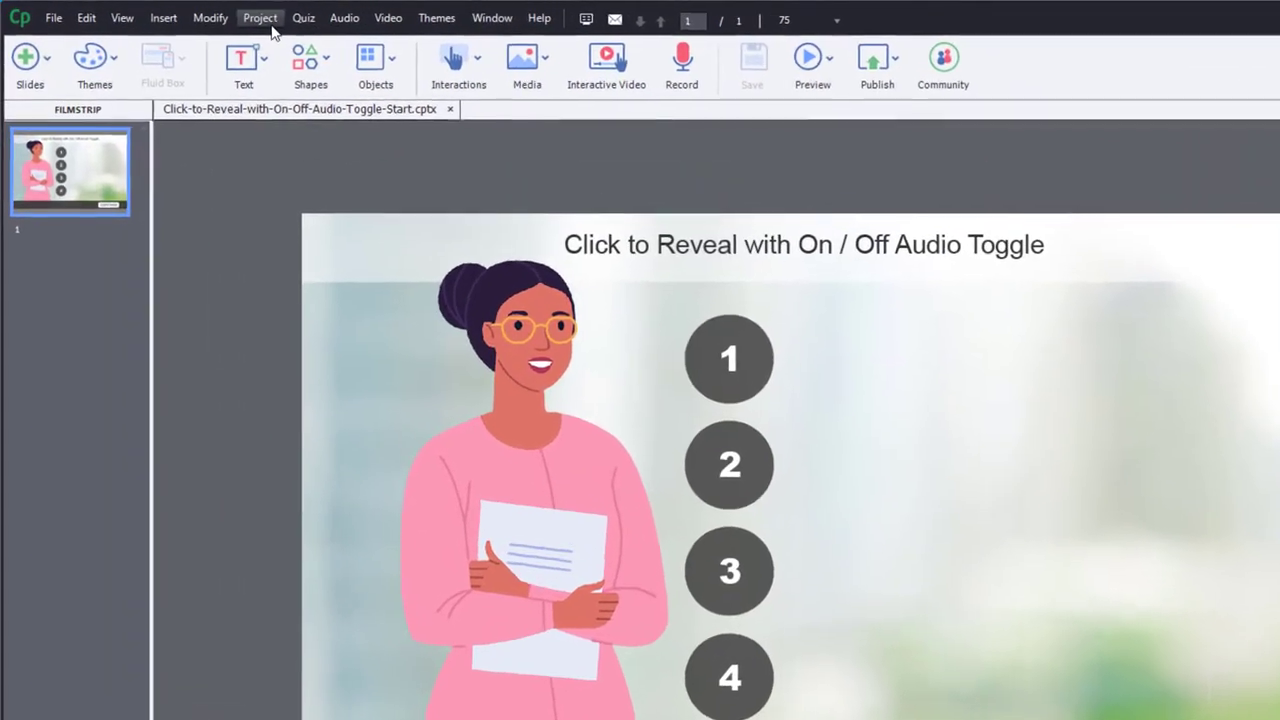
# - Create a user variable named _audio01 with the value 0
pyautogui.click(268, 22)
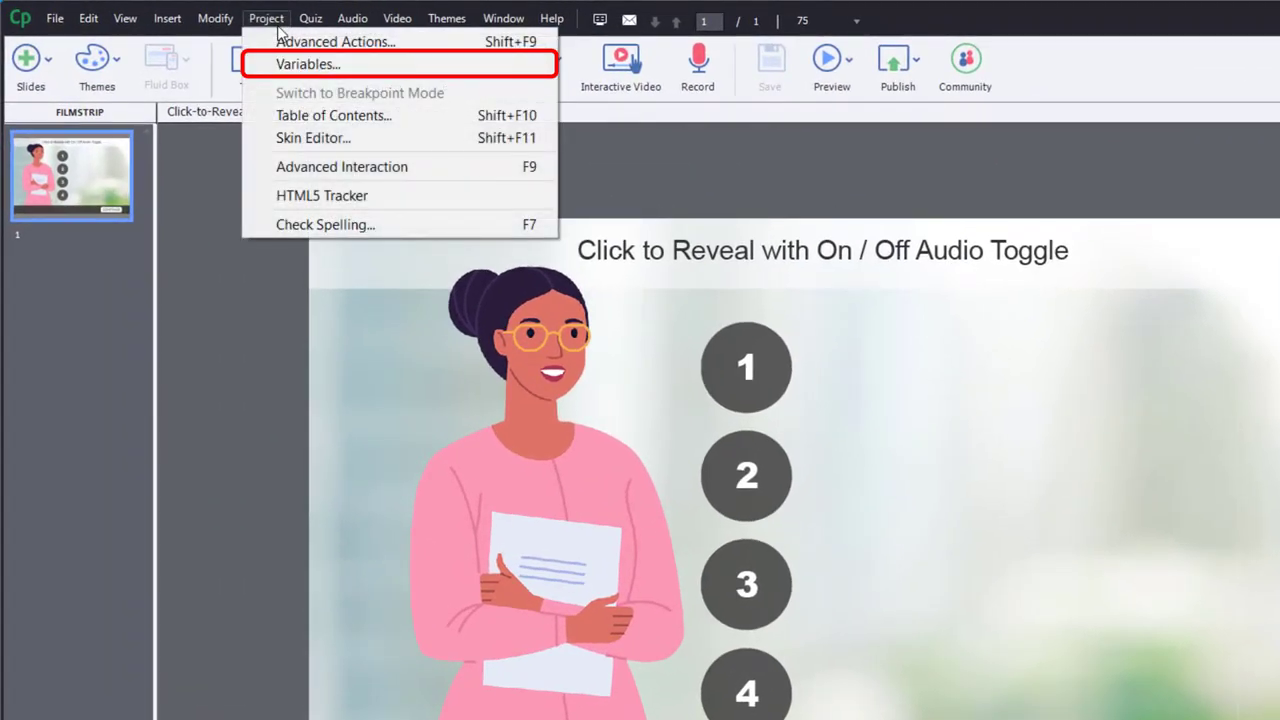
pyautogui.click(283, 64)
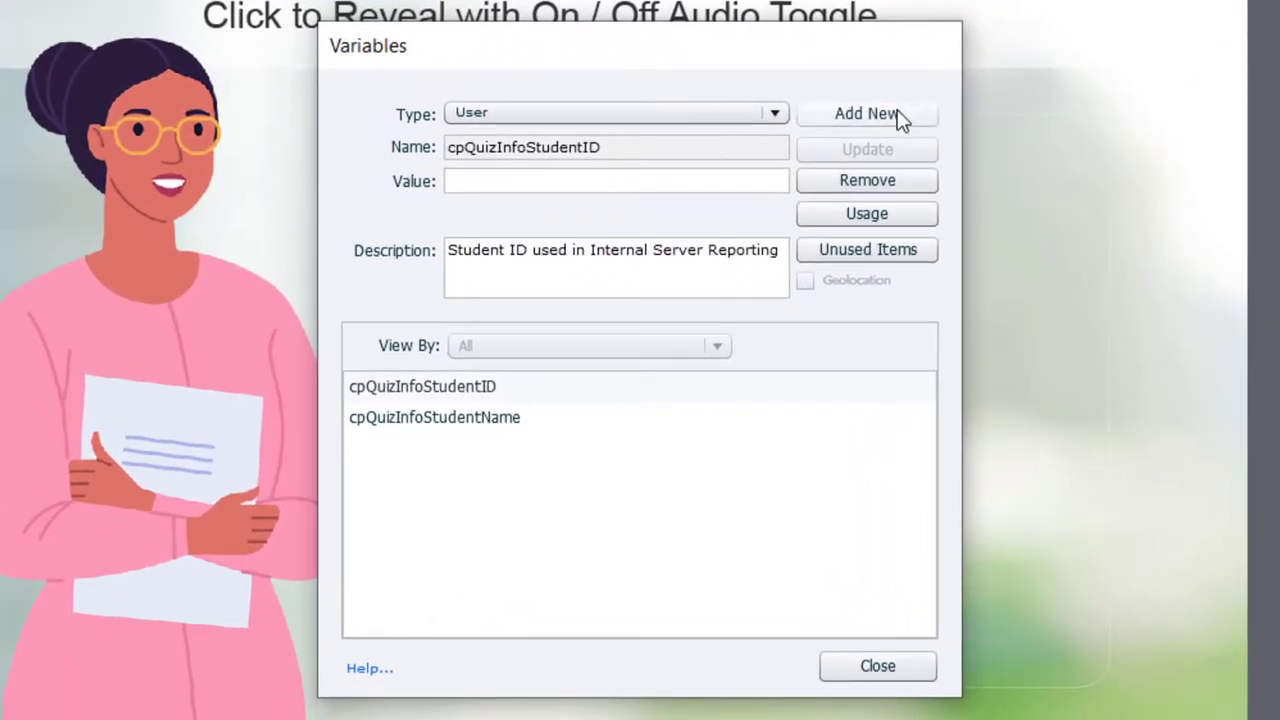
pyautogui.click(898, 116)
pyautogui.write('_')
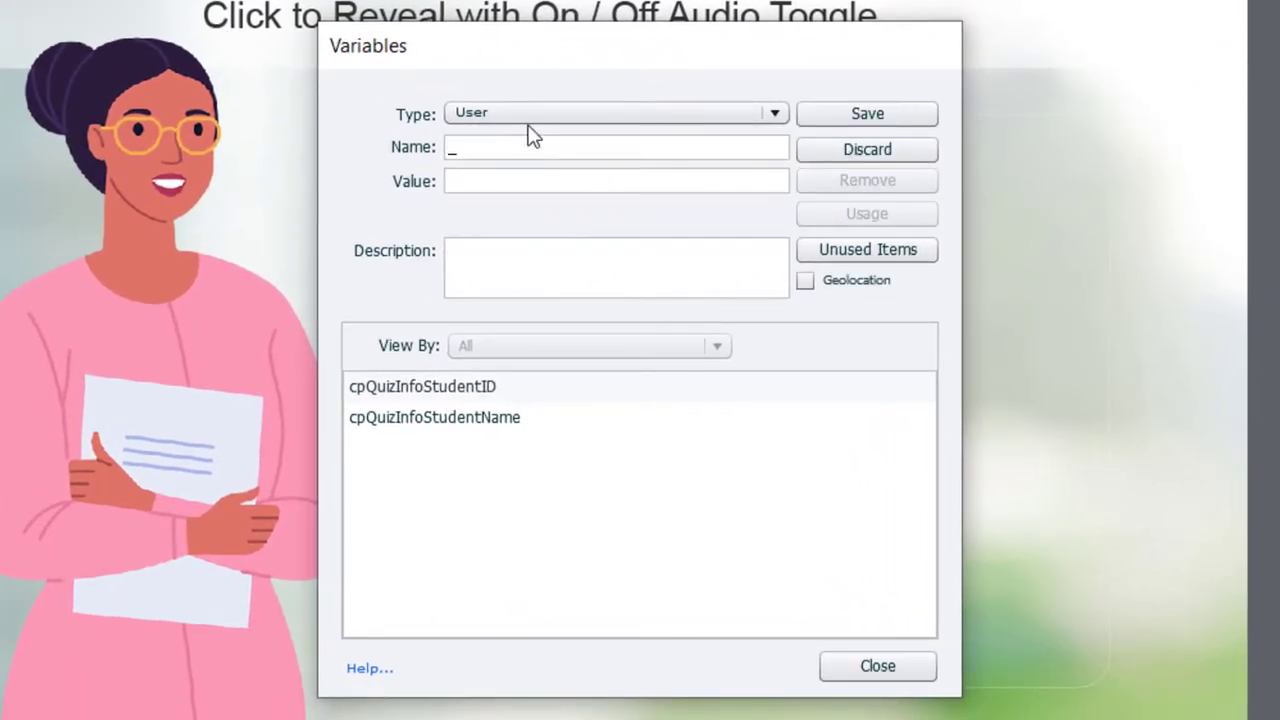
pyautogui.write('audio01')
pyautogui.click(532, 183)
pyautogui.write('0')
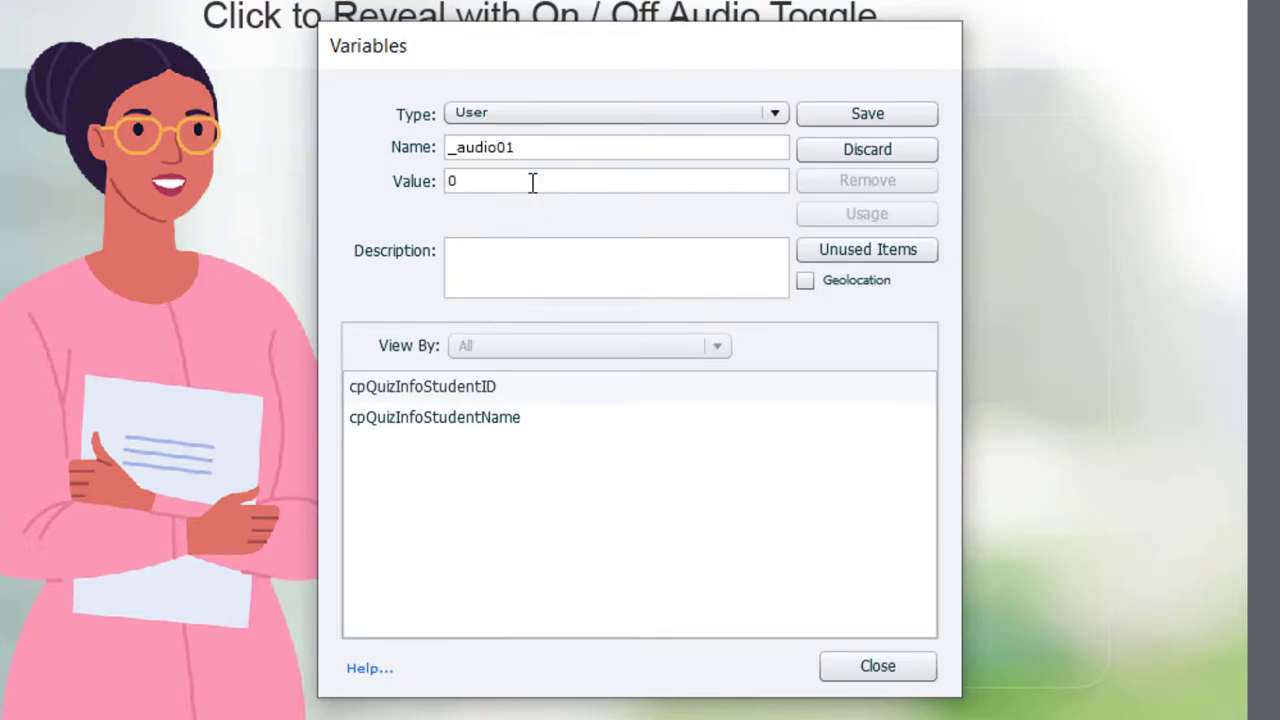
pyautogui.click(847, 118)
# - Add a second user variable named _audio02 with the value 0
pyautogui.click(855, 121)
pyautogui.click(607, 141)
pyautogui.write('_')
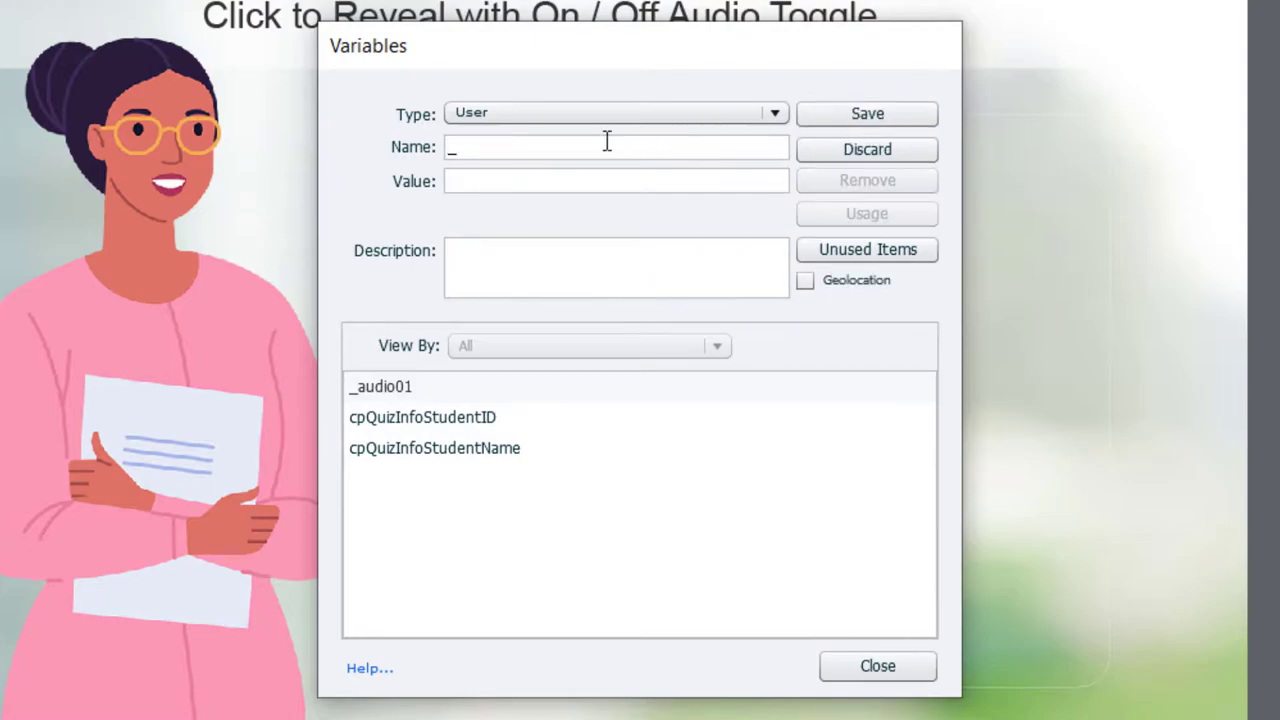
pyautogui.write('audio02')
pyautogui.click(604, 187)
pyautogui.write('0')
pyautogui.click(875, 117)
# - Add a third user variable named _audio03 with the value 0
pyautogui.click(875, 117)
pyautogui.click(604, 150)
pyautogui.write('_')
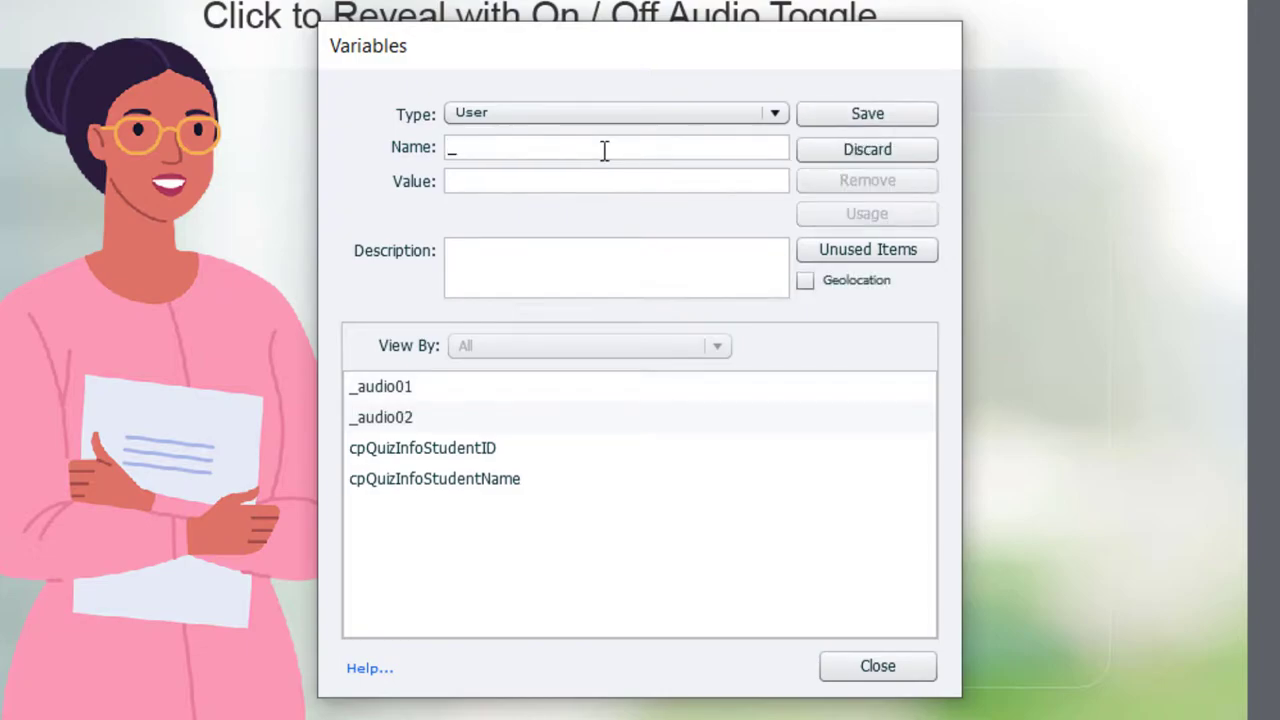
pyautogui.write('audio03')
pyautogui.click(571, 180)
pyautogui.write('0')
pyautogui.click(899, 118)
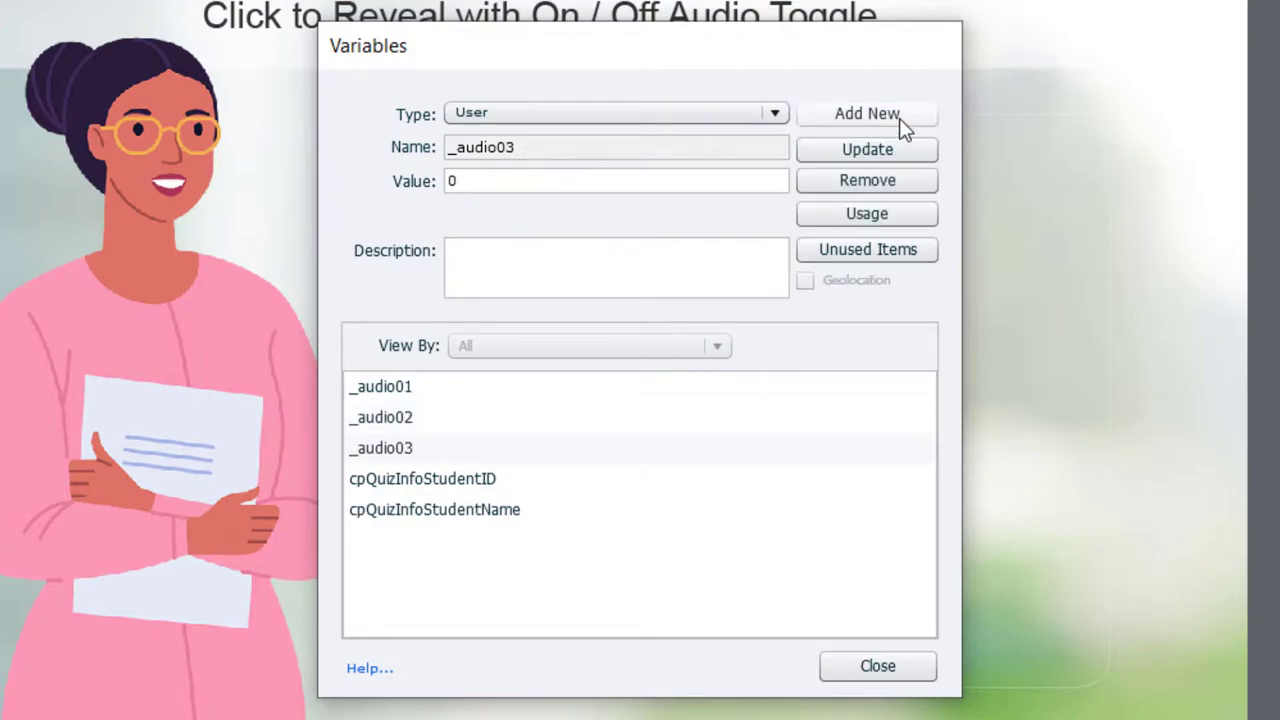
# - Add a fourth user variable named _audio04 with the value 0 and finish editing variables
pyautogui.click(894, 118)
pyautogui.write('_au')
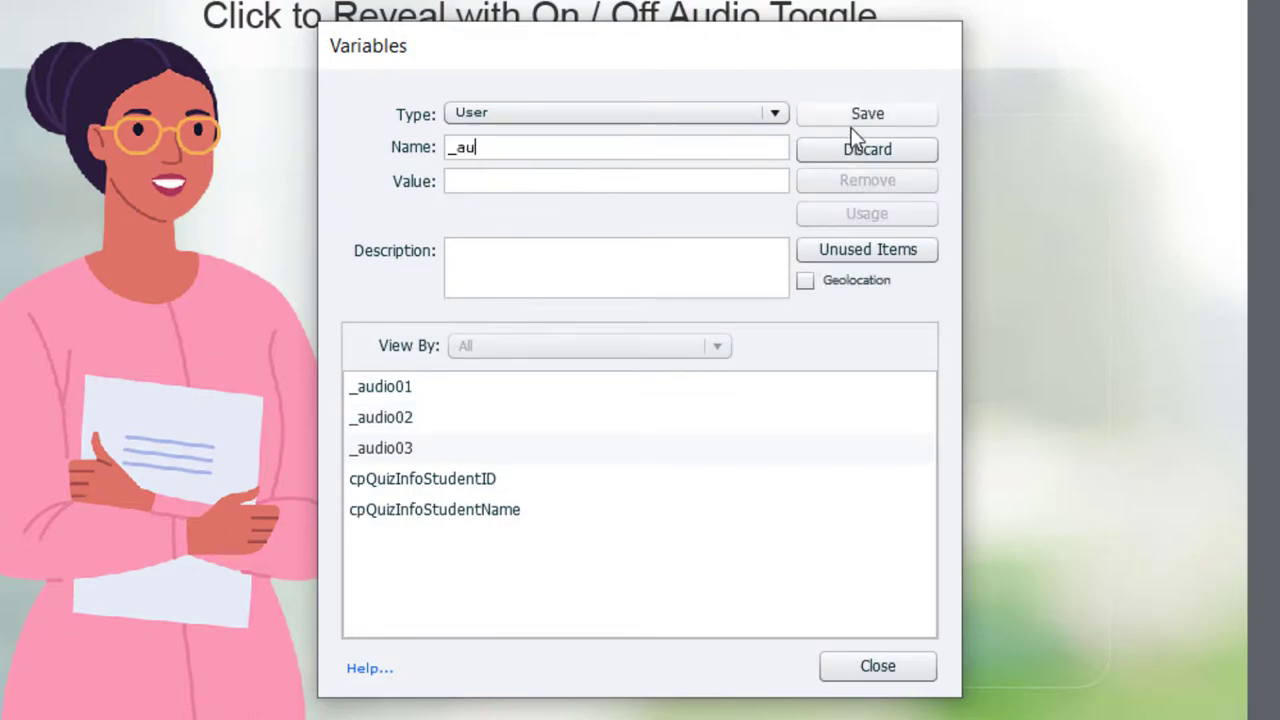
pyautogui.write('dio04')
pyautogui.click(651, 181)
pyautogui.write('0')
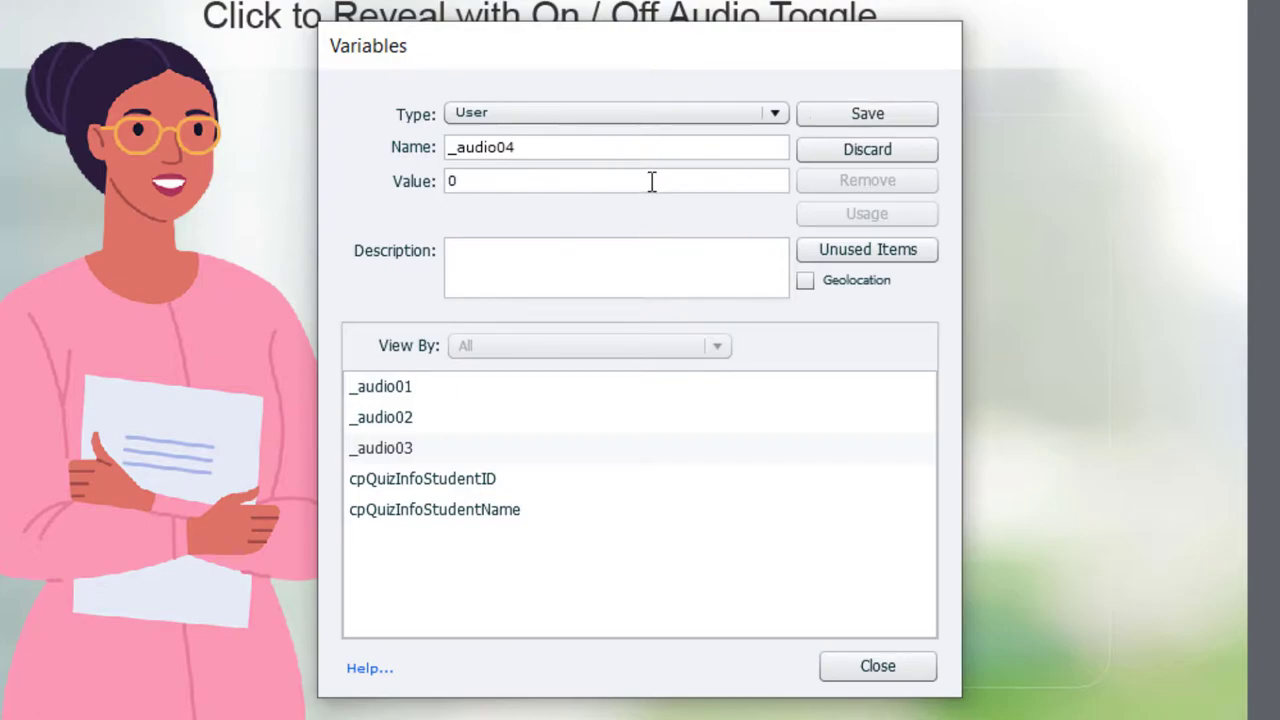
pyautogui.click(866, 116)
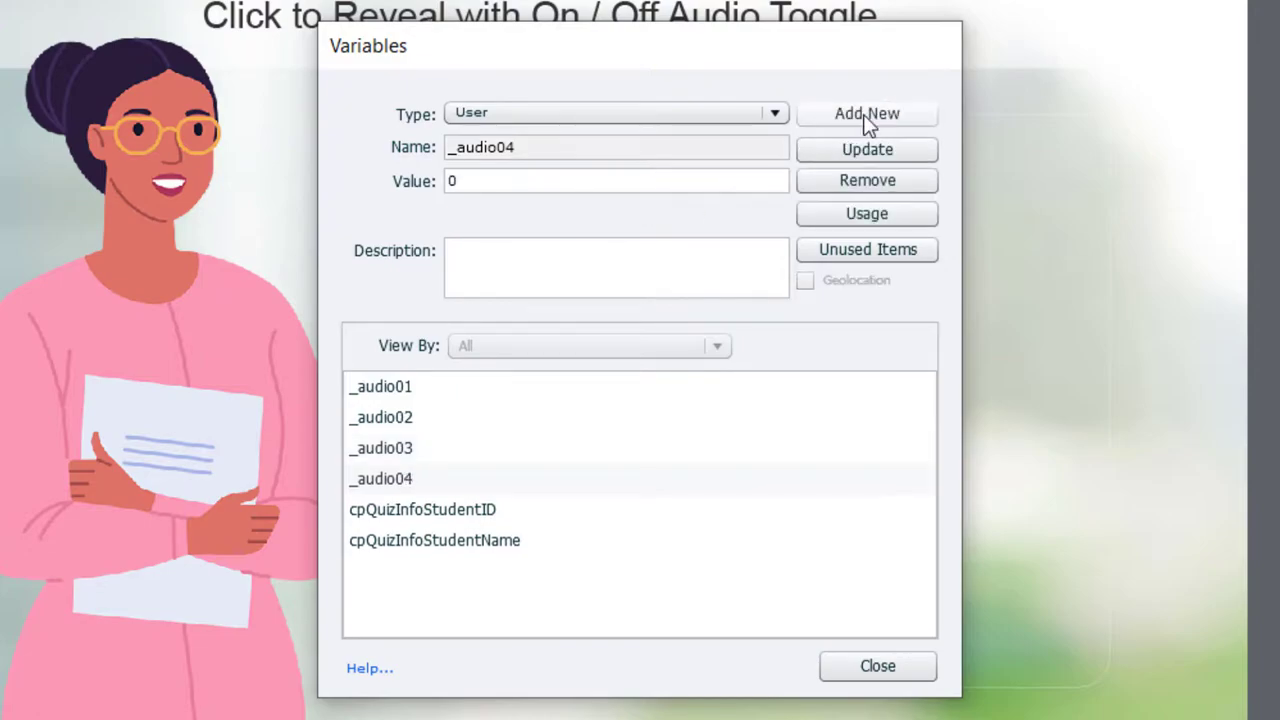
pyautogui.click(890, 669)
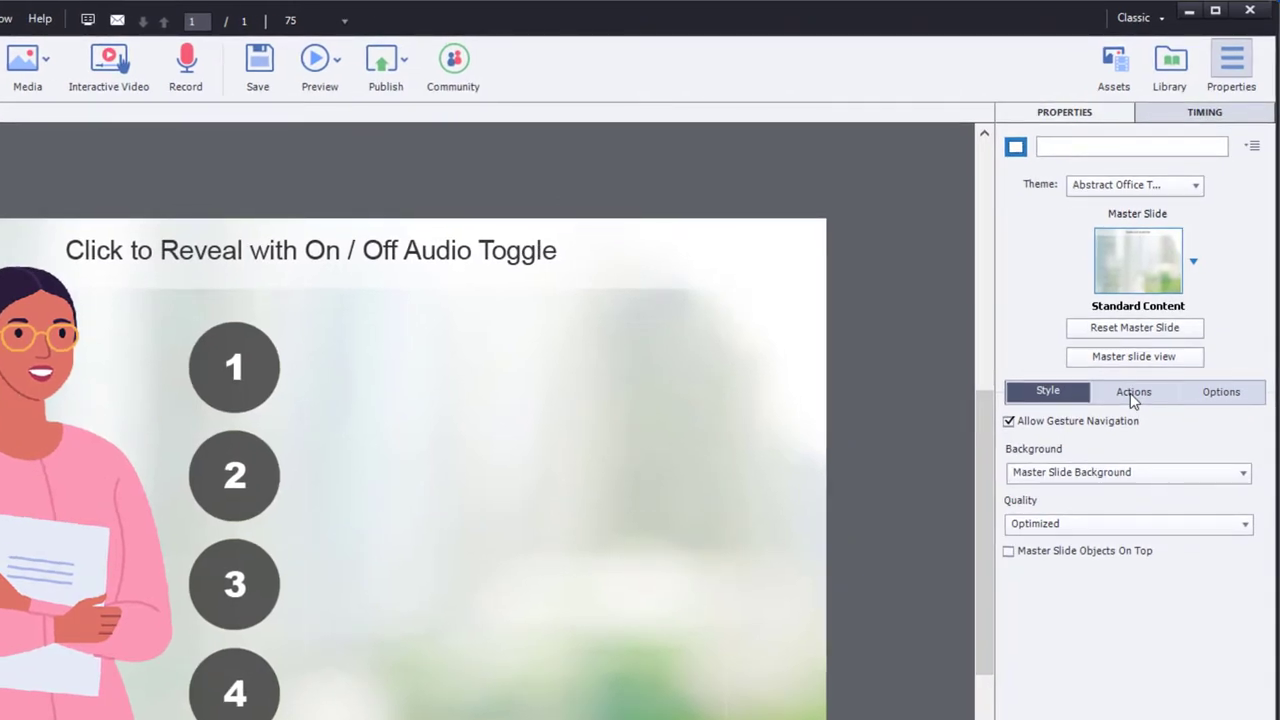
# - Set the slide's On Enter action to Execute Advanced Actions and name the new advanced action AudioReset
pyautogui.click(1130, 393)
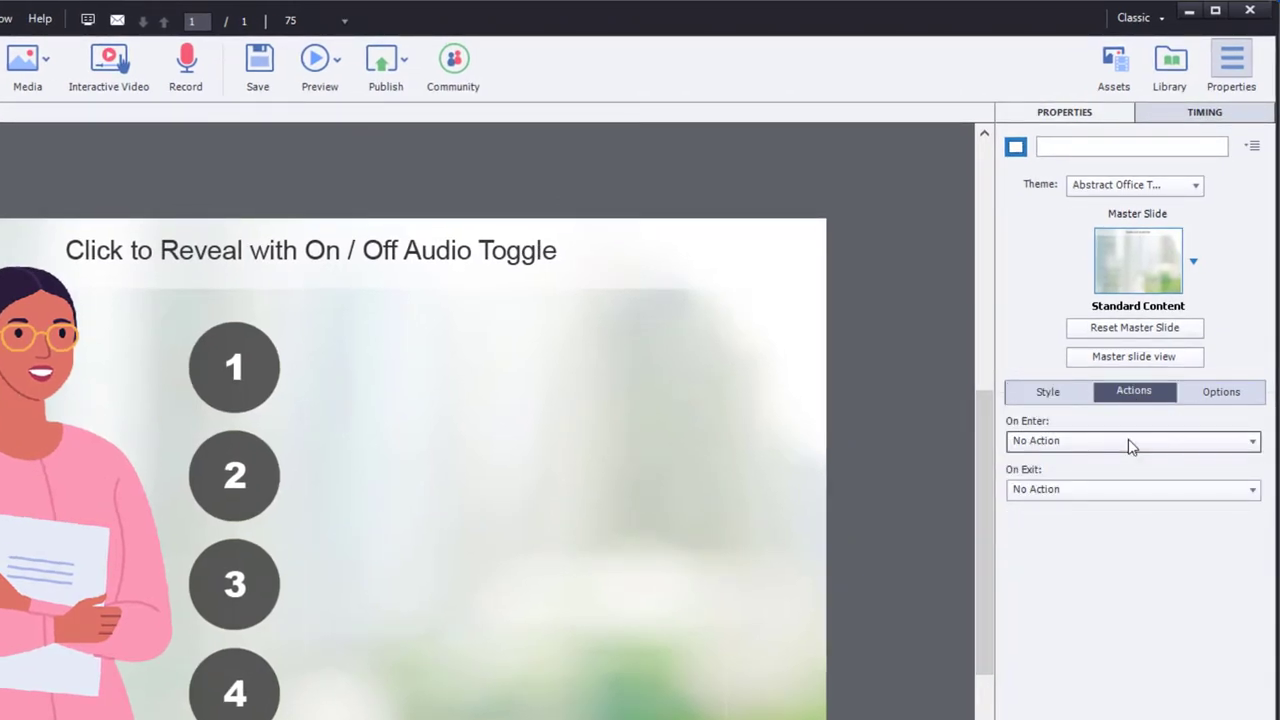
pyautogui.click(1128, 441)
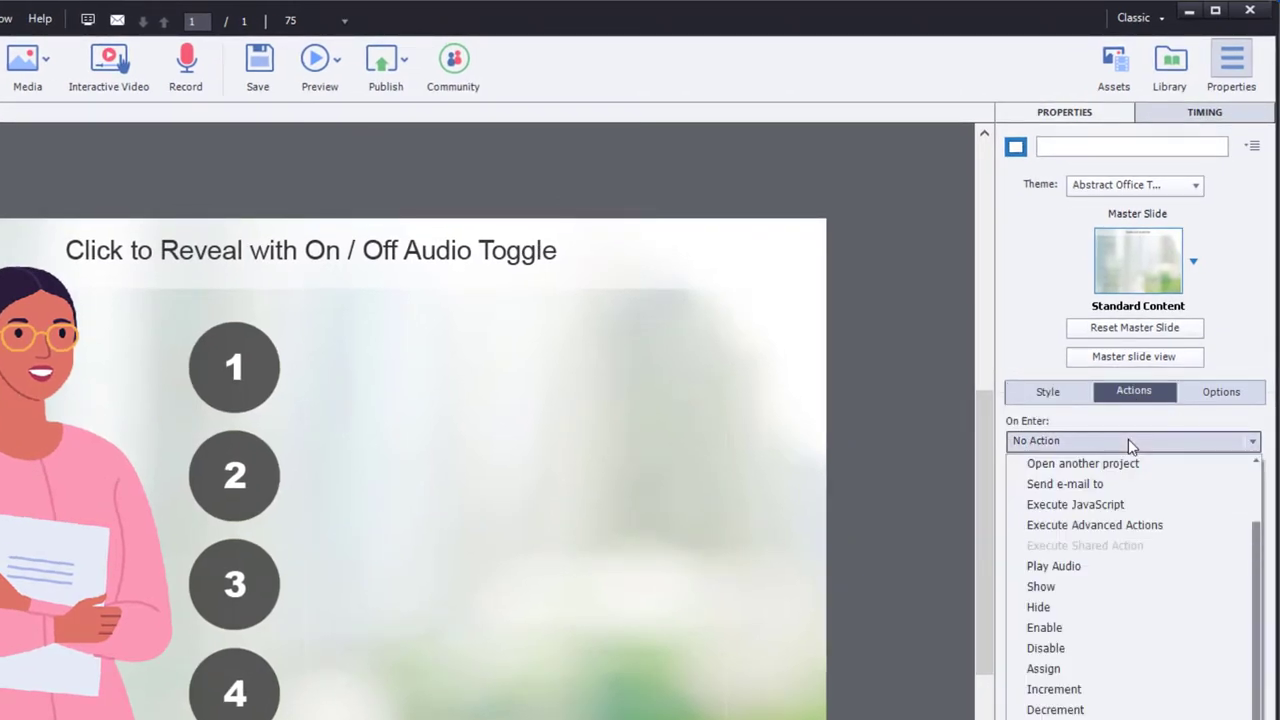
pyautogui.click(1136, 527)
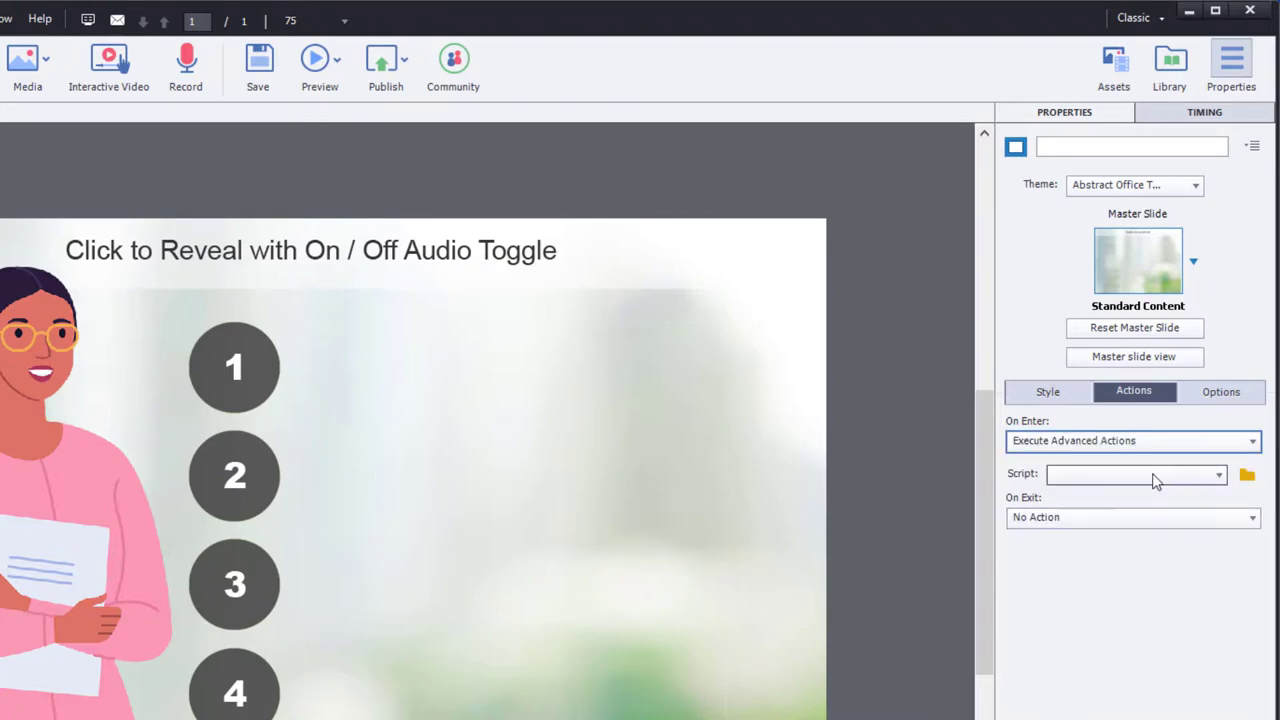
pyautogui.click(1248, 477)
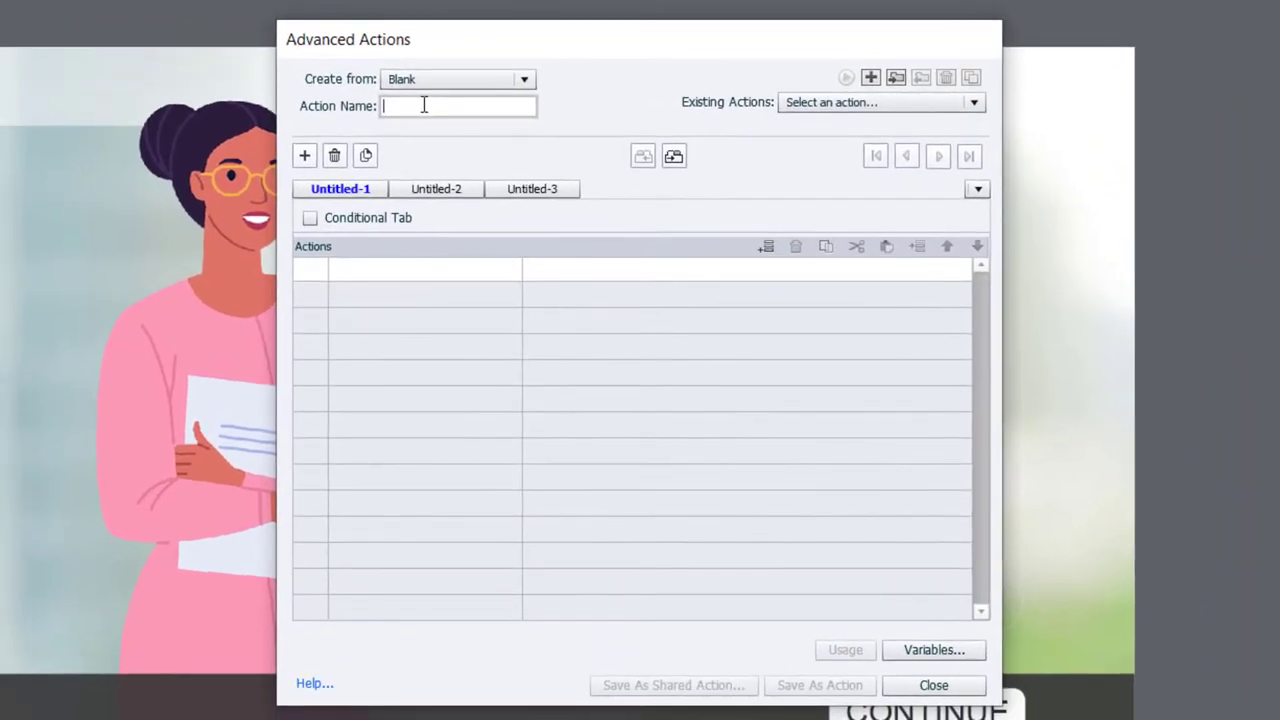
pyautogui.write('Audio')
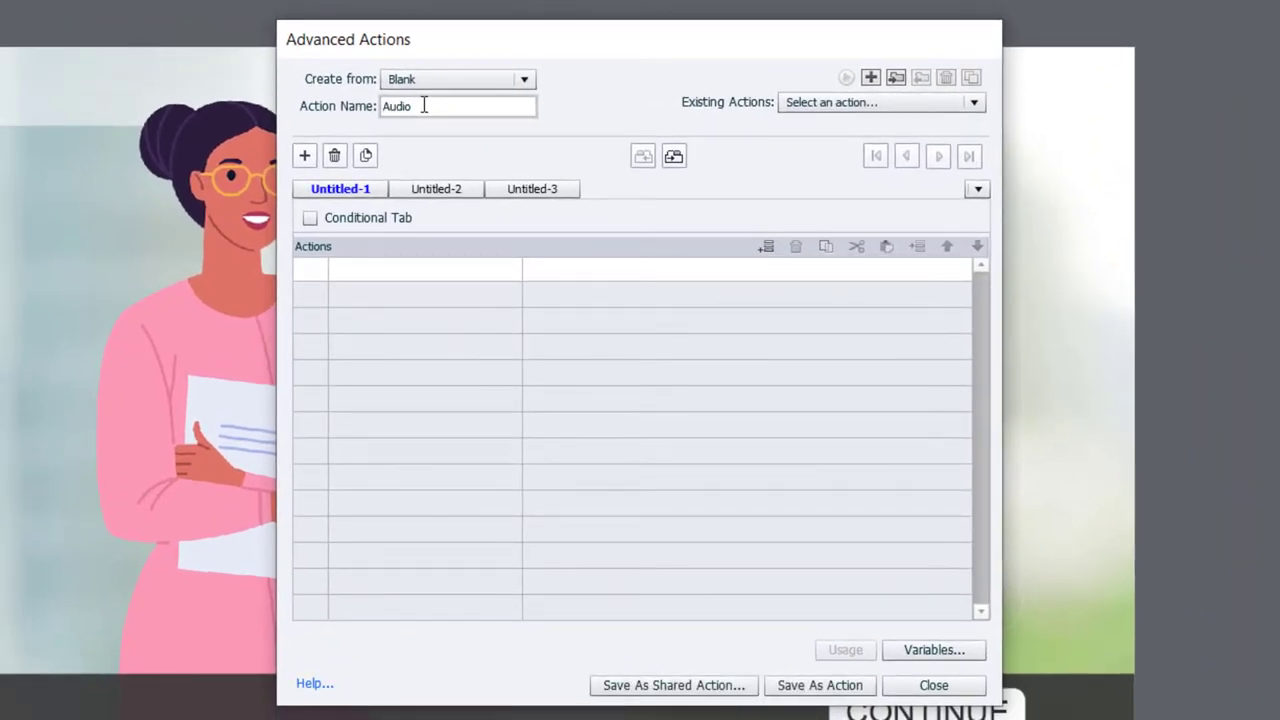
pyautogui.write('Reset')
# - Add an Assign action to AudioReset that sets _audio01 to the literal 0
pyautogui.click(391, 276)
pyautogui.press('a')
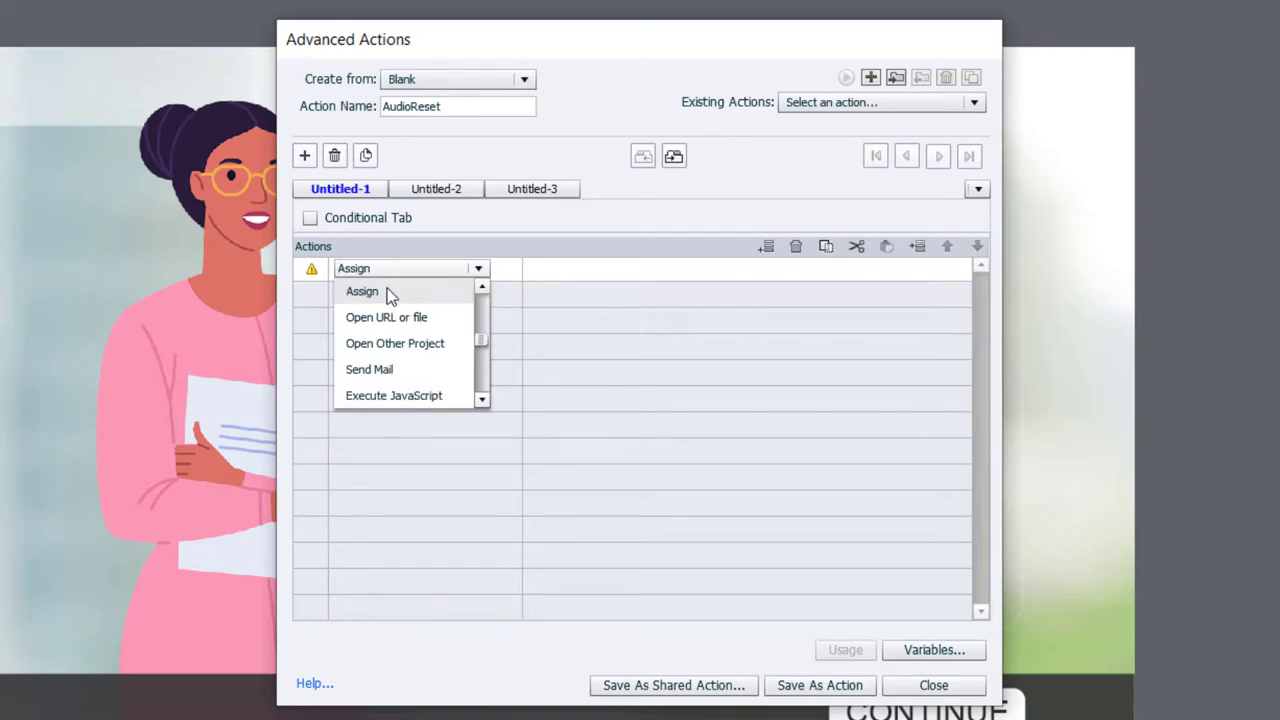
pyautogui.click(387, 288)
pyautogui.click(558, 291)
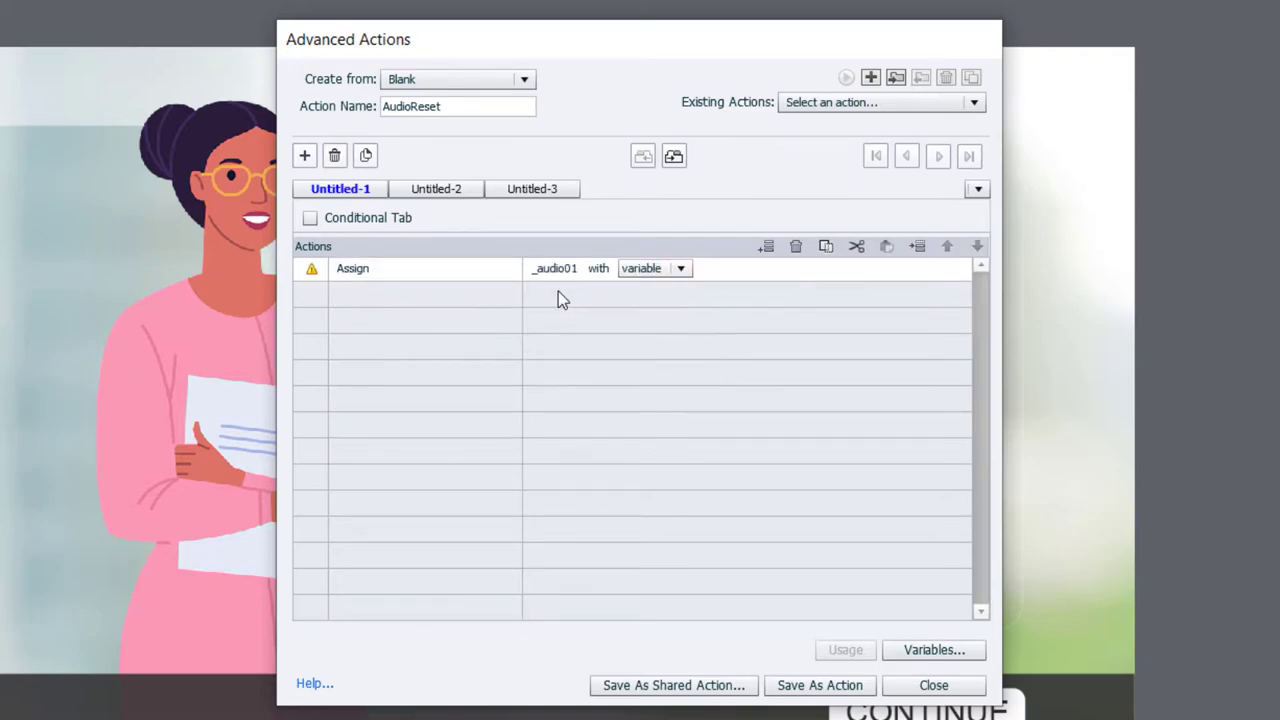
pyautogui.click(664, 268)
pyautogui.click(674, 309)
pyautogui.write('0')
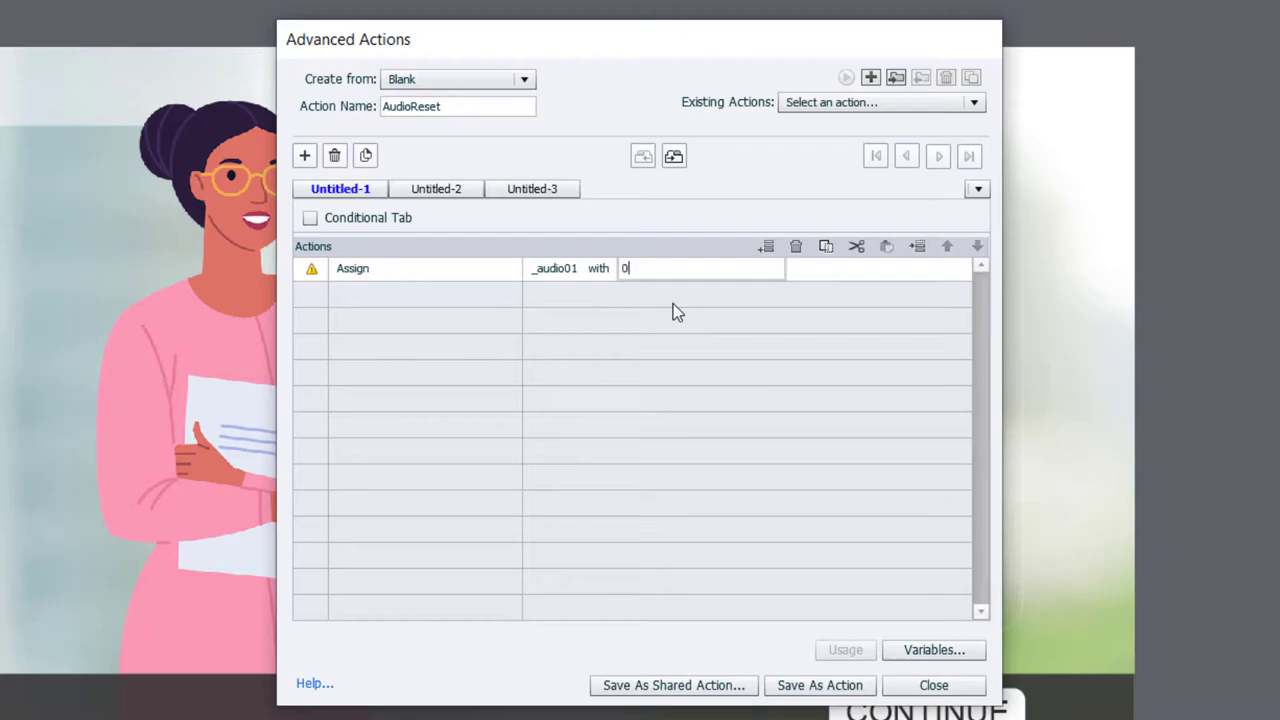
pyautogui.press('Return')
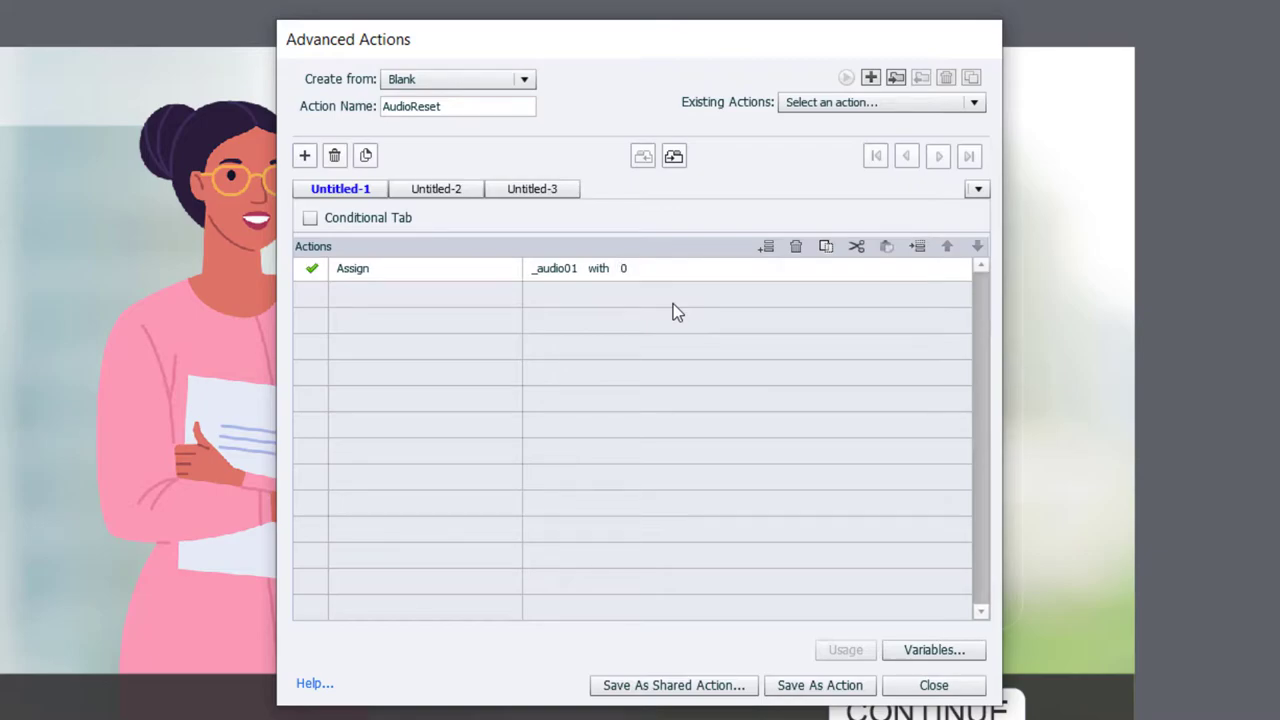
# - Add a second Assign action that sets _audio02 to the literal 0
pyautogui.click(363, 304)
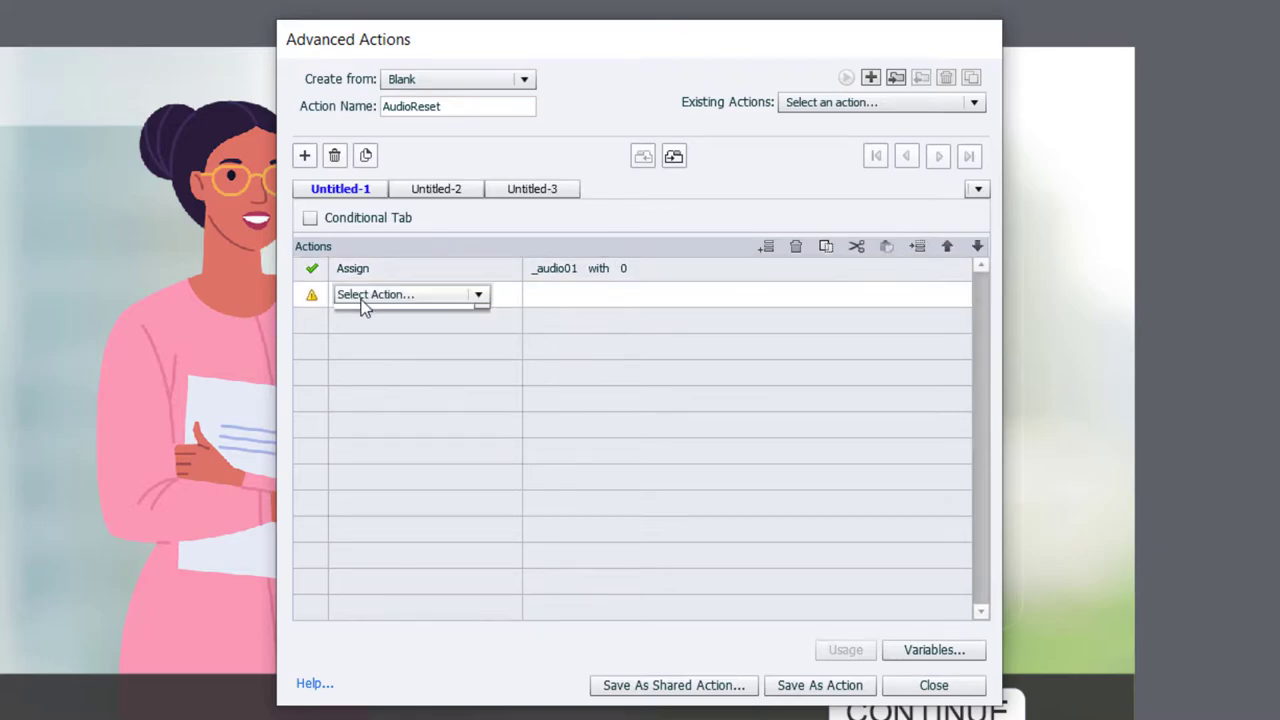
pyautogui.click(362, 301)
pyautogui.scroll(-3, 362, 305)
pyautogui.click(385, 320)
pyautogui.click(565, 341)
pyautogui.click(640, 294)
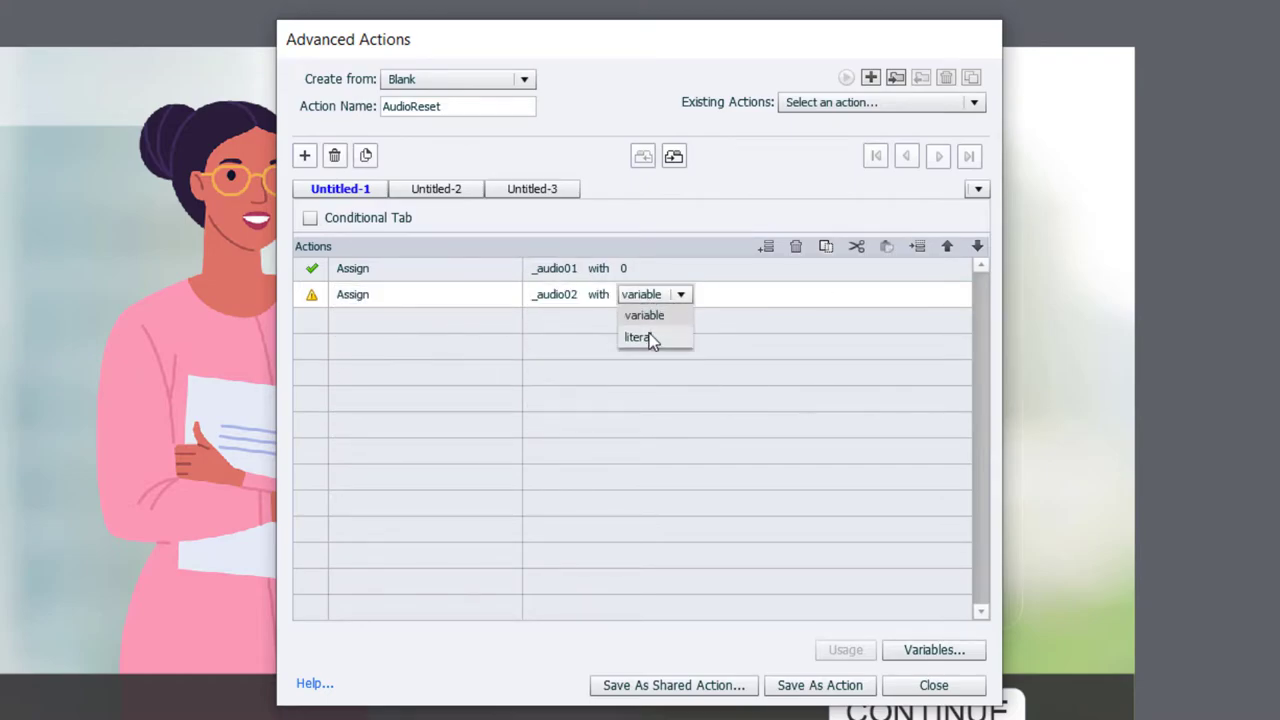
pyautogui.click(651, 338)
pyautogui.write('0')
pyautogui.press('Return')
# - Add a third Assign action that sets _audio03 to the literal 0
pyautogui.click(363, 320)
pyautogui.scroll(-3, 371, 360)
pyautogui.click(385, 336)
pyautogui.click(591, 383)
pyautogui.click(800, 320)
pyautogui.click(820, 364)
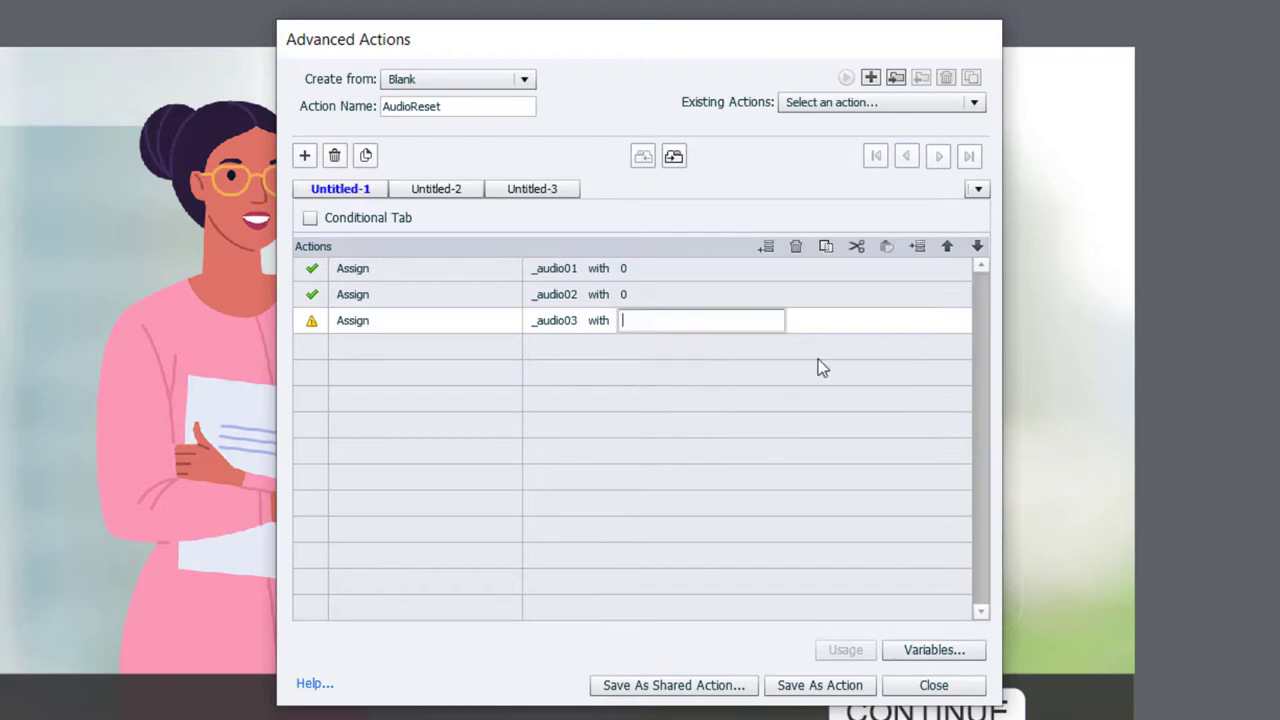
pyautogui.write('0')
pyautogui.press('Return')
# - Add a fourth Assign action that sets _audio04 to the literal 0, and save the AudioReset action
pyautogui.click(353, 348)
pyautogui.click(371, 369)
pyautogui.click(649, 398)
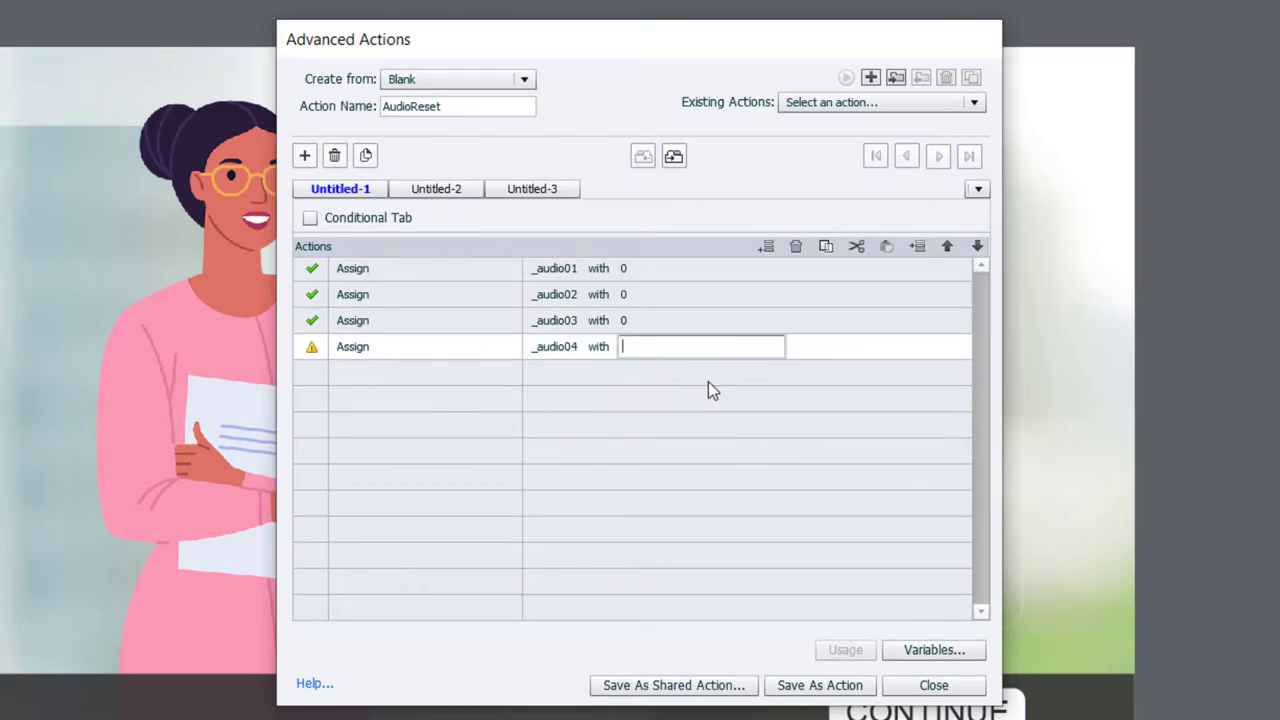
pyautogui.write('0')
pyautogui.press('Return')
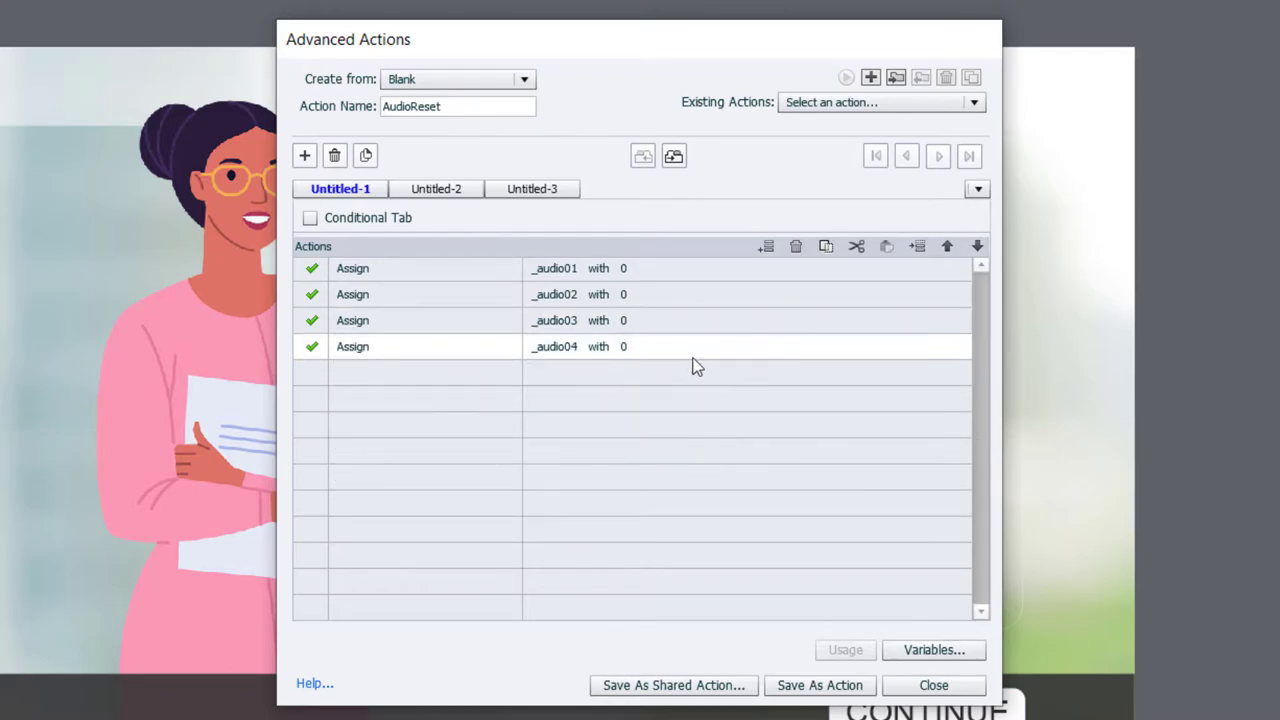
pyautogui.click(828, 688)
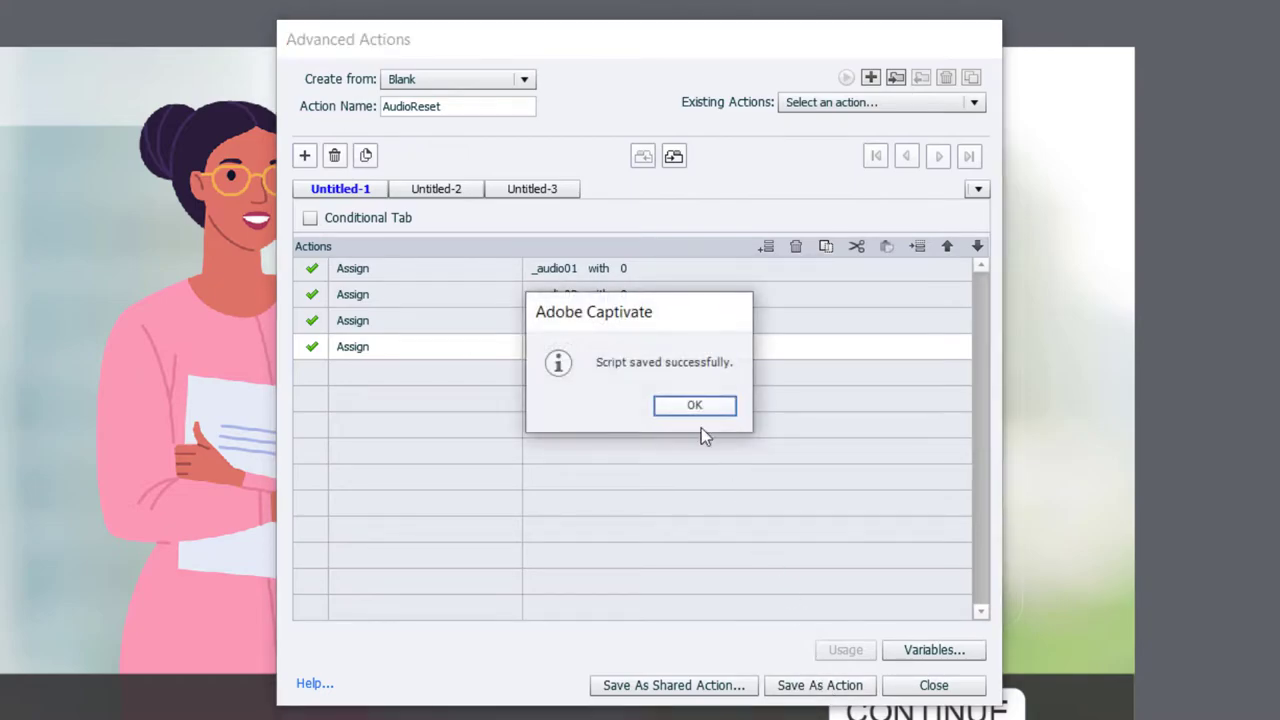
pyautogui.click(690, 405)
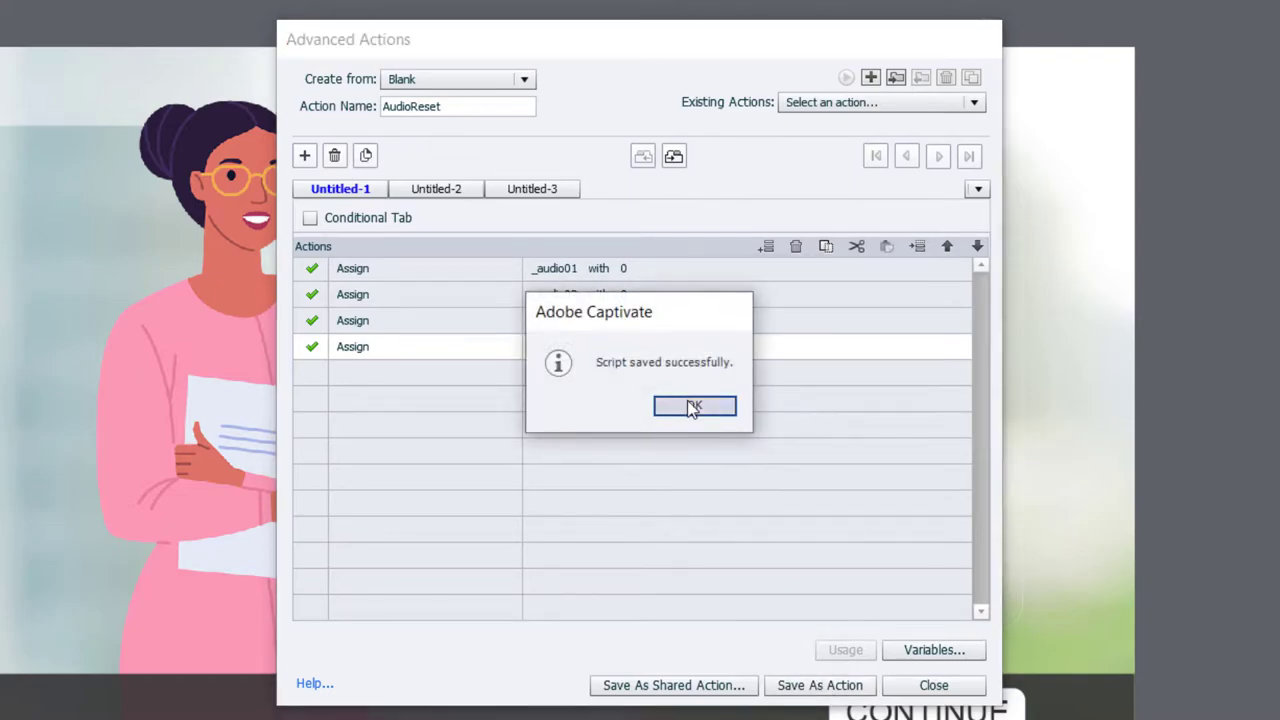
pyautogui.click(933, 685)
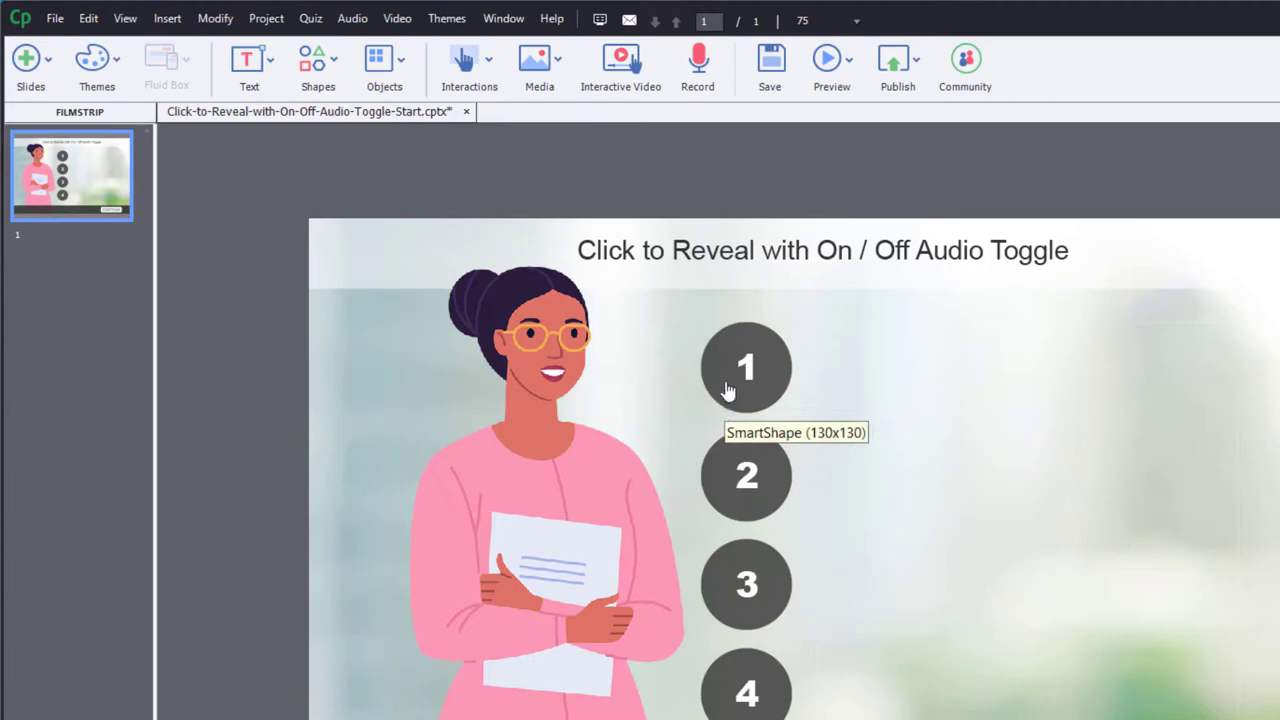
# - Create a new advanced action named Button01 and make its first tab conditional
pyautogui.click(277, 20)
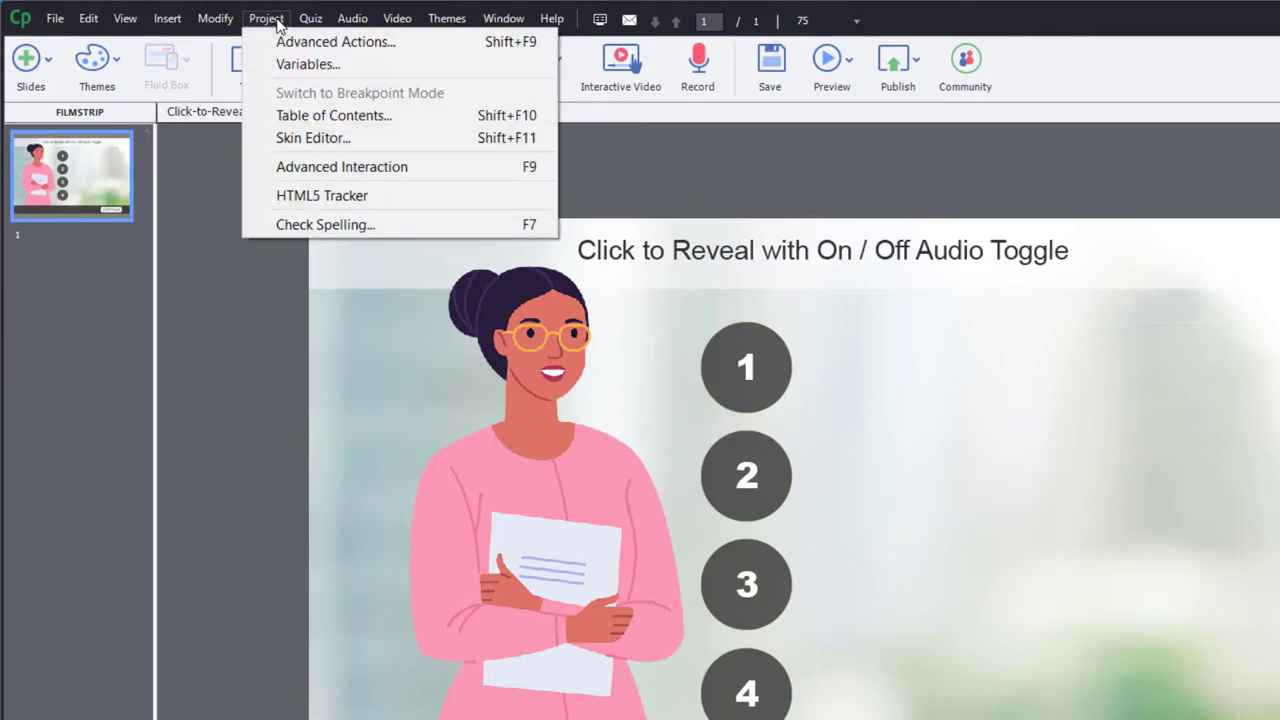
pyautogui.click(277, 44)
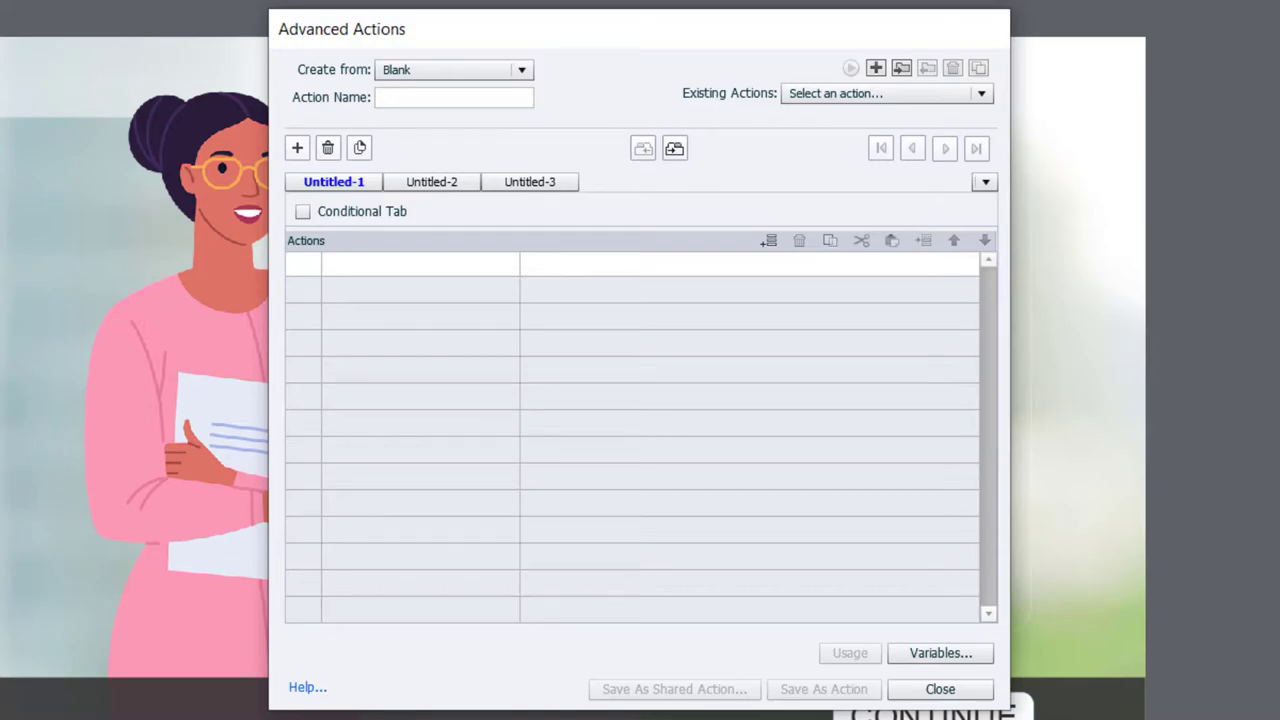
pyautogui.click(435, 96)
pyautogui.write('Button01')
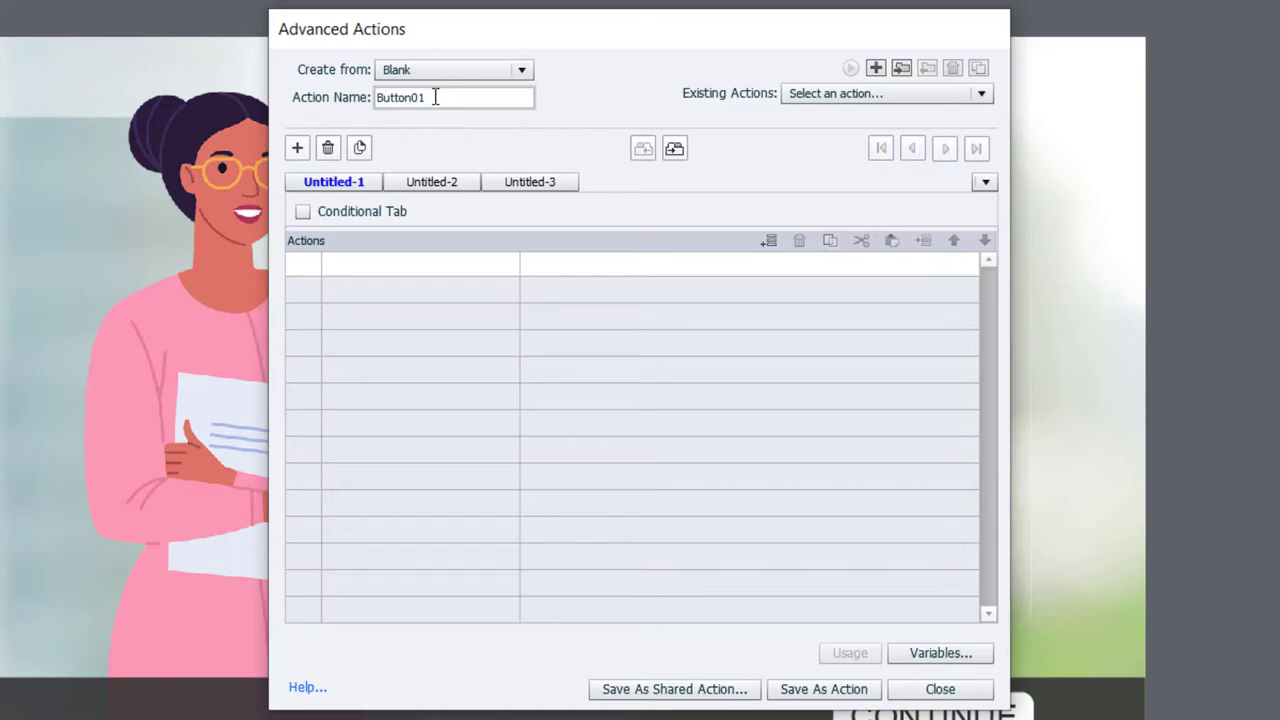
pyautogui.click(349, 215)
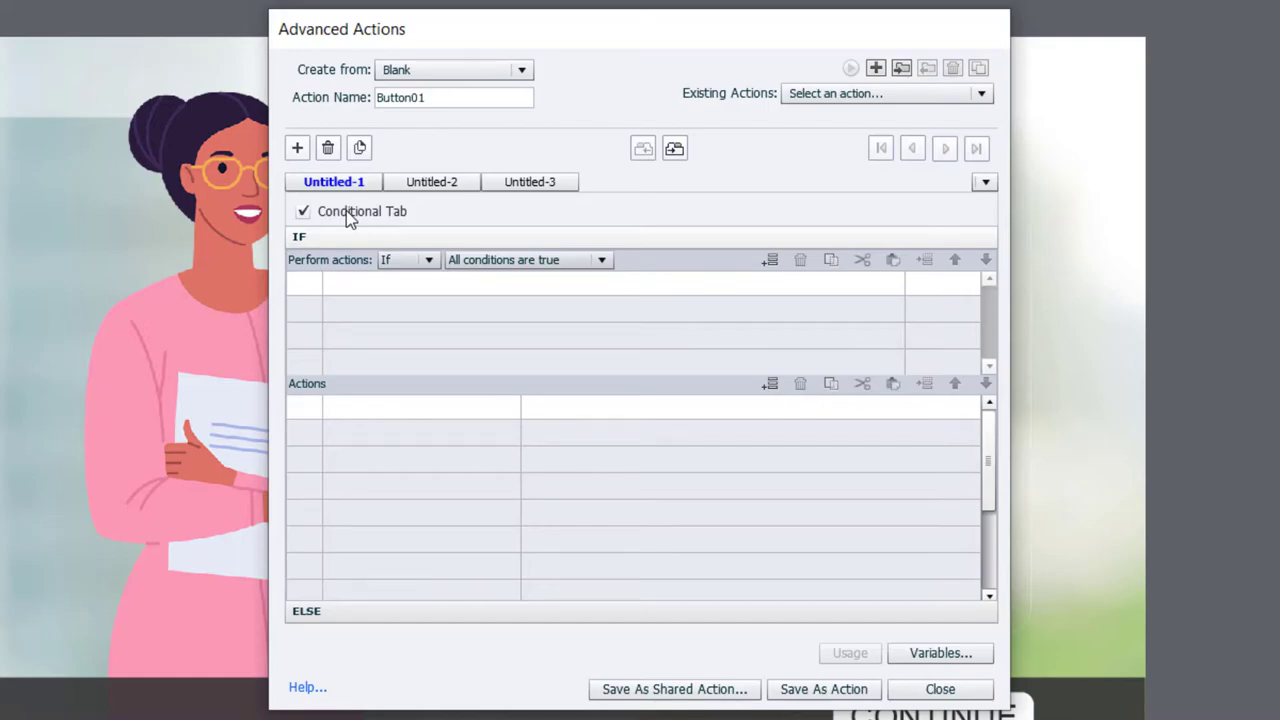
# - Add an IF condition to Button01 that checks whether _audio01 is equal to the literal 0
pyautogui.click(365, 284)
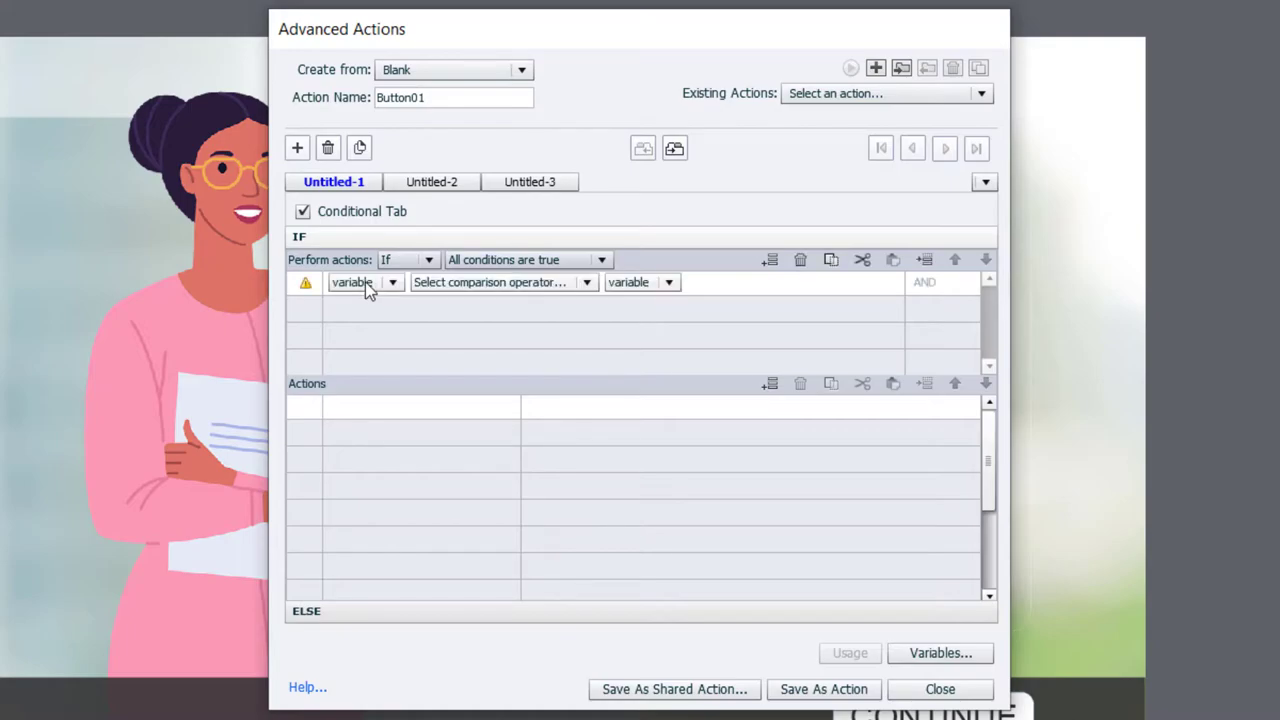
pyautogui.click(365, 282)
pyautogui.click(368, 305)
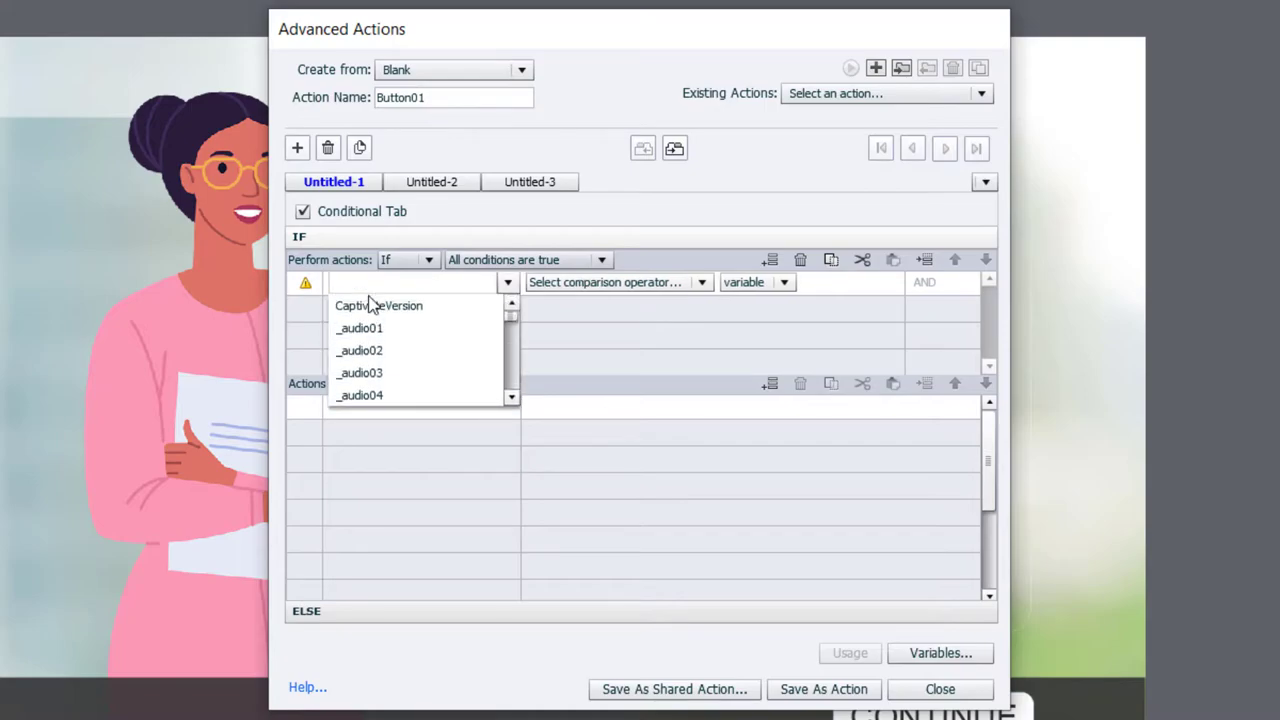
pyautogui.click(367, 320)
pyautogui.click(447, 283)
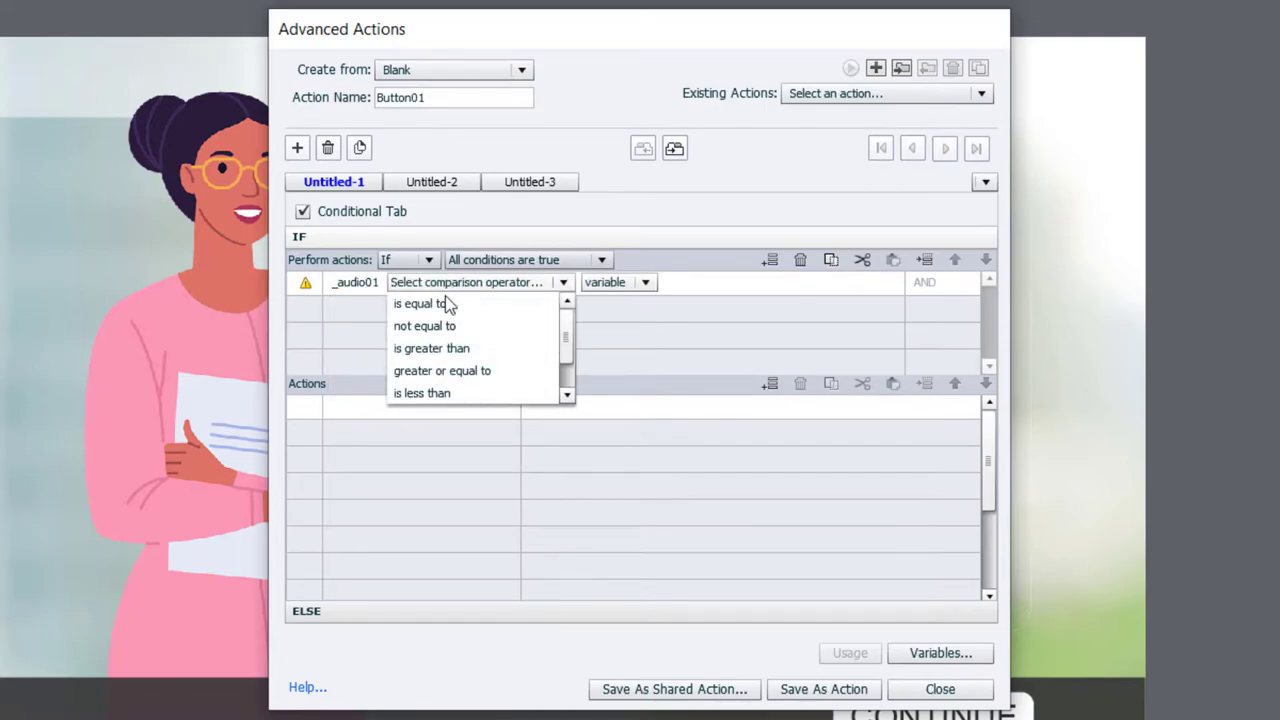
pyautogui.click(443, 300)
pyautogui.click(512, 284)
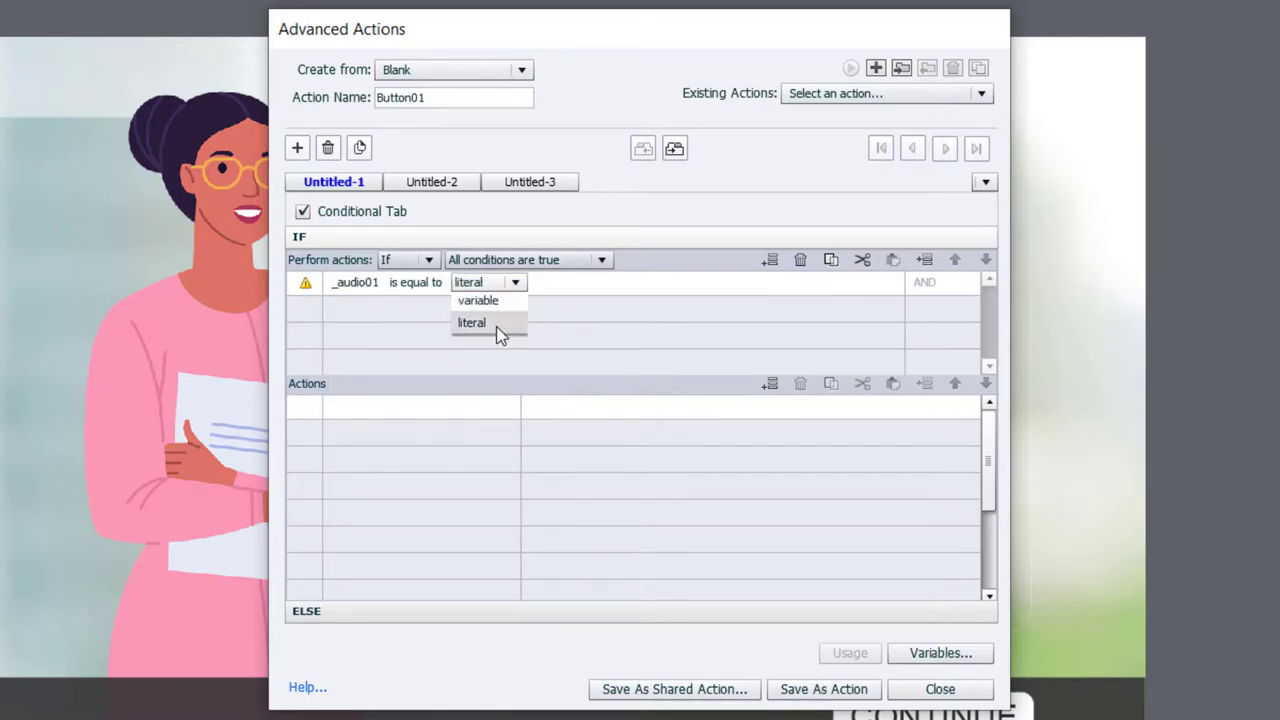
pyautogui.click(495, 325)
pyautogui.write('0')
pyautogui.press('Return')
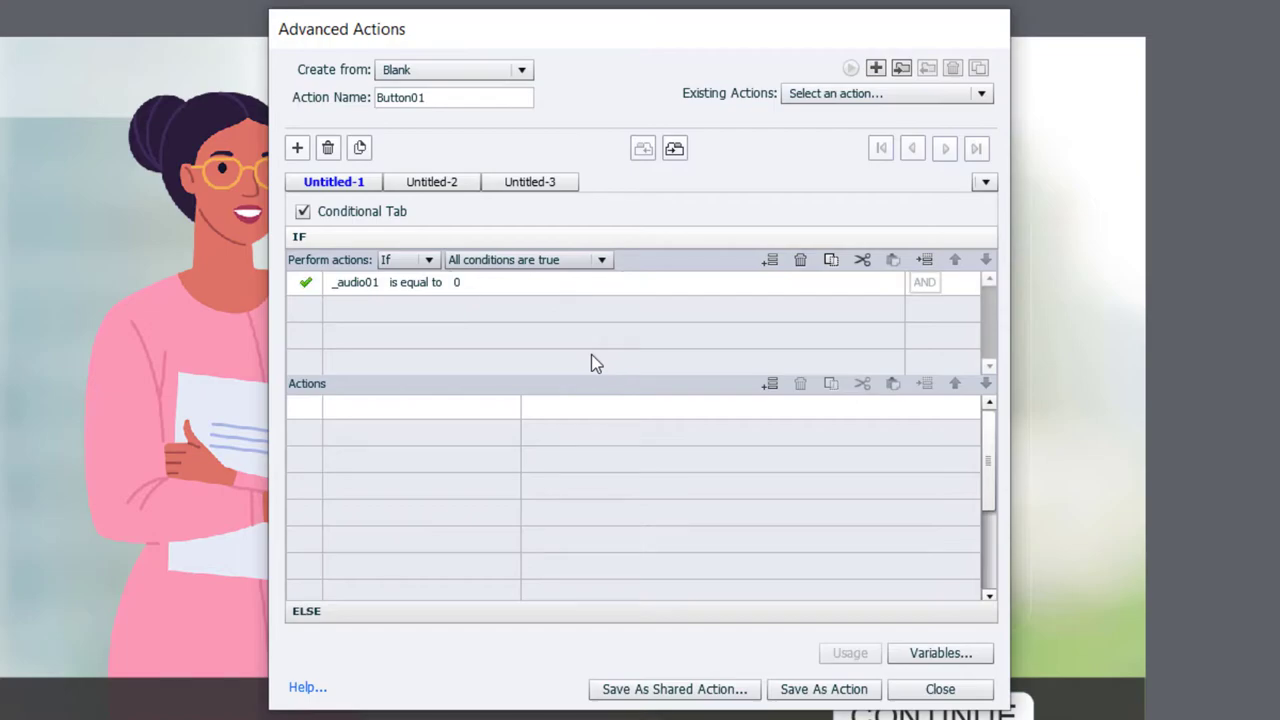
# - Add a Stop Triggered Audio action as the first action under the IF condition
pyautogui.click(356, 411)
pyautogui.scroll(-5, 358, 425)
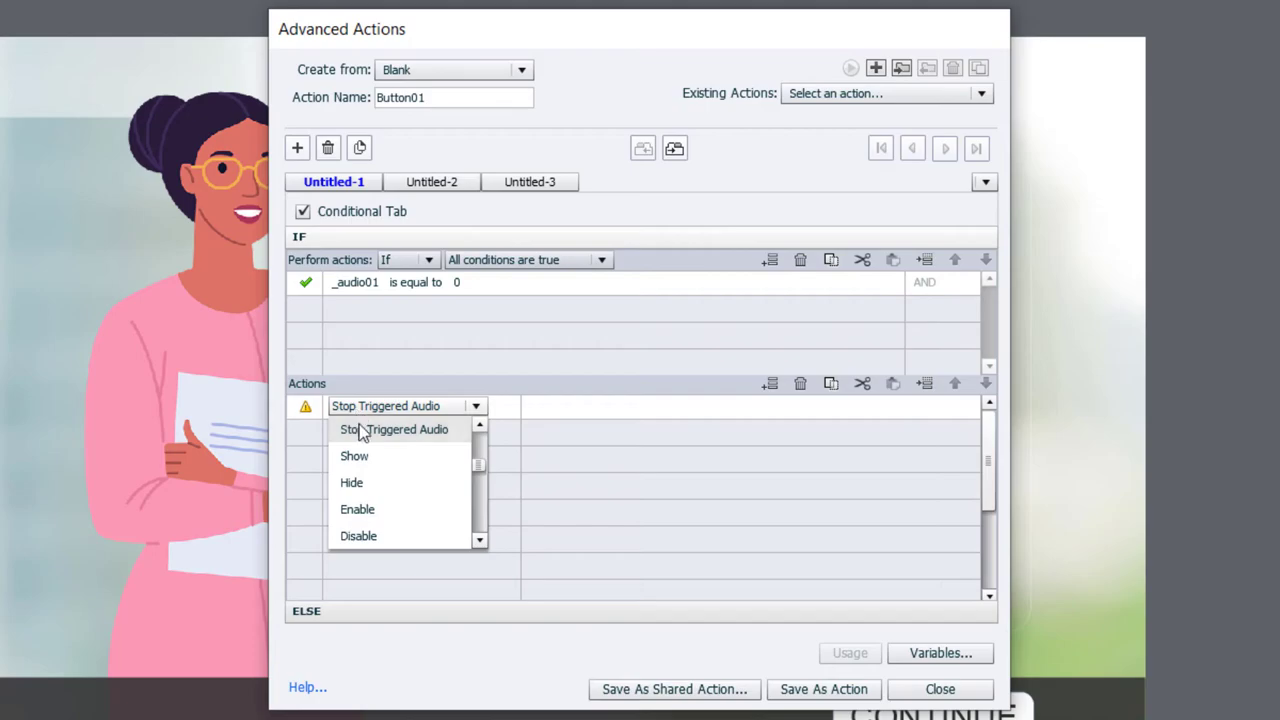
pyautogui.click(362, 436)
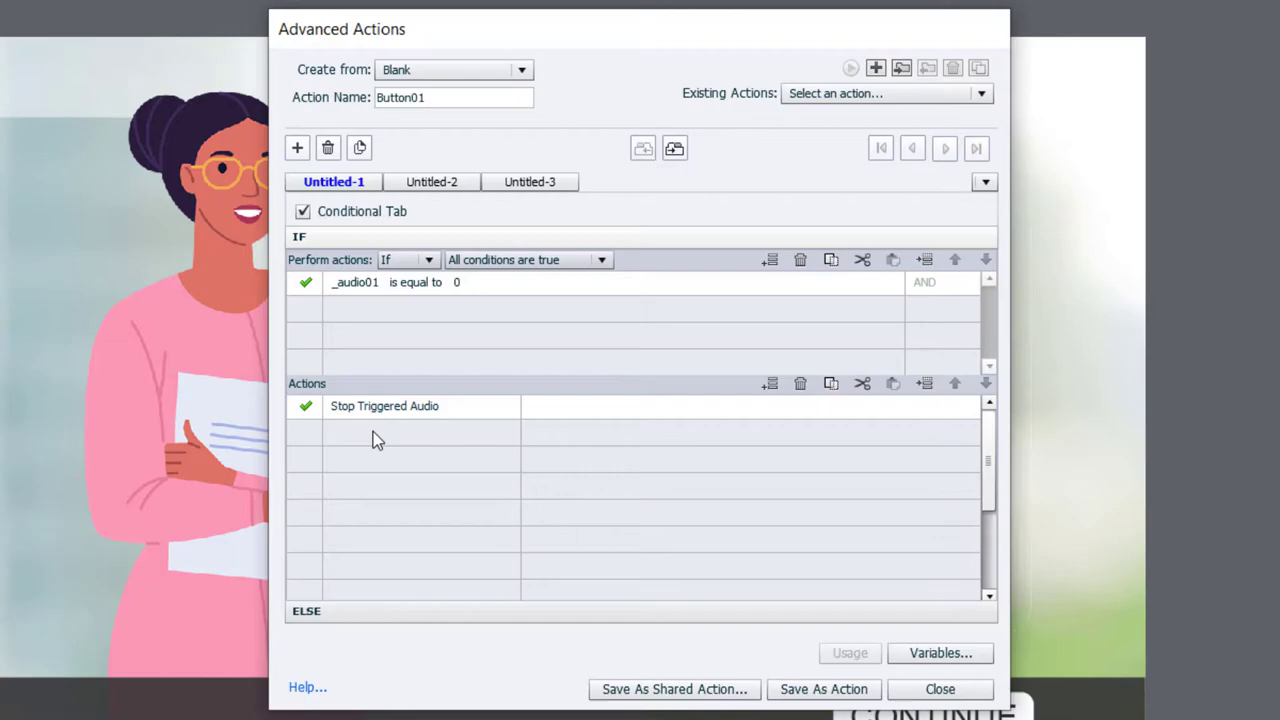
# - Add a Play Audio action that plays s1b1.wav from the library
pyautogui.doubleClick(376, 440)
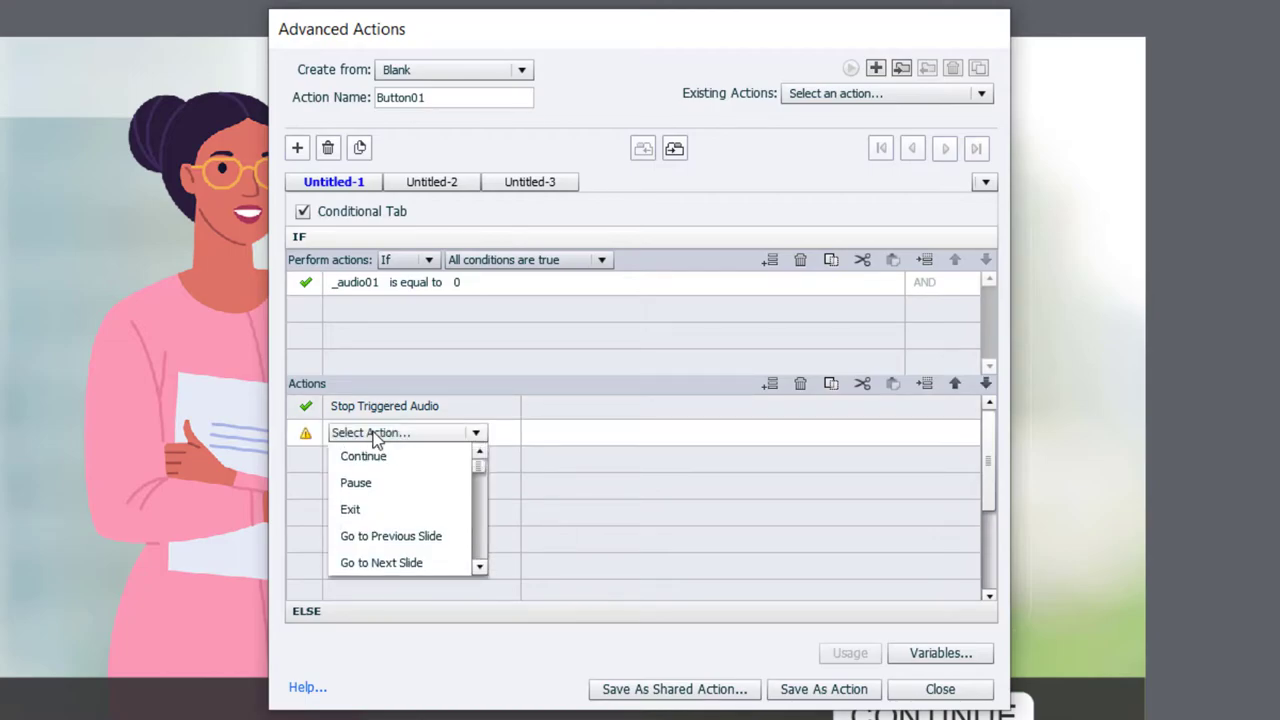
pyautogui.press('p')
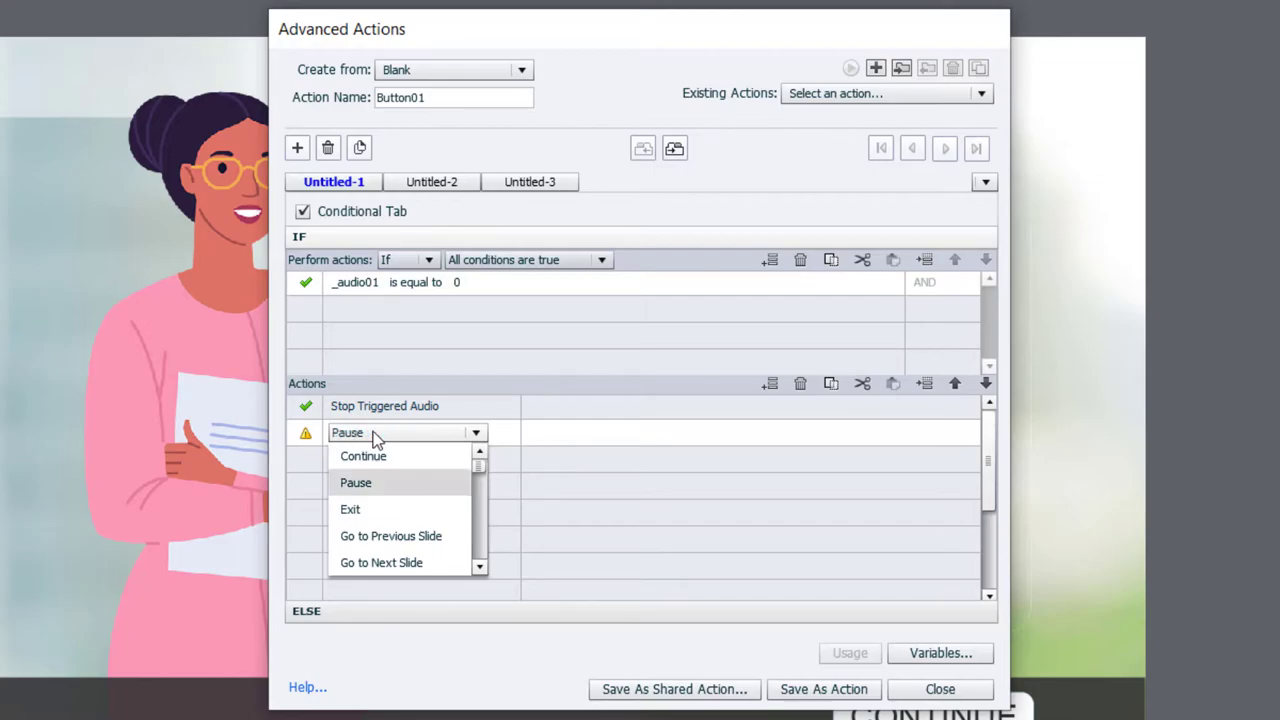
pyautogui.press('l')
pyautogui.click(378, 458)
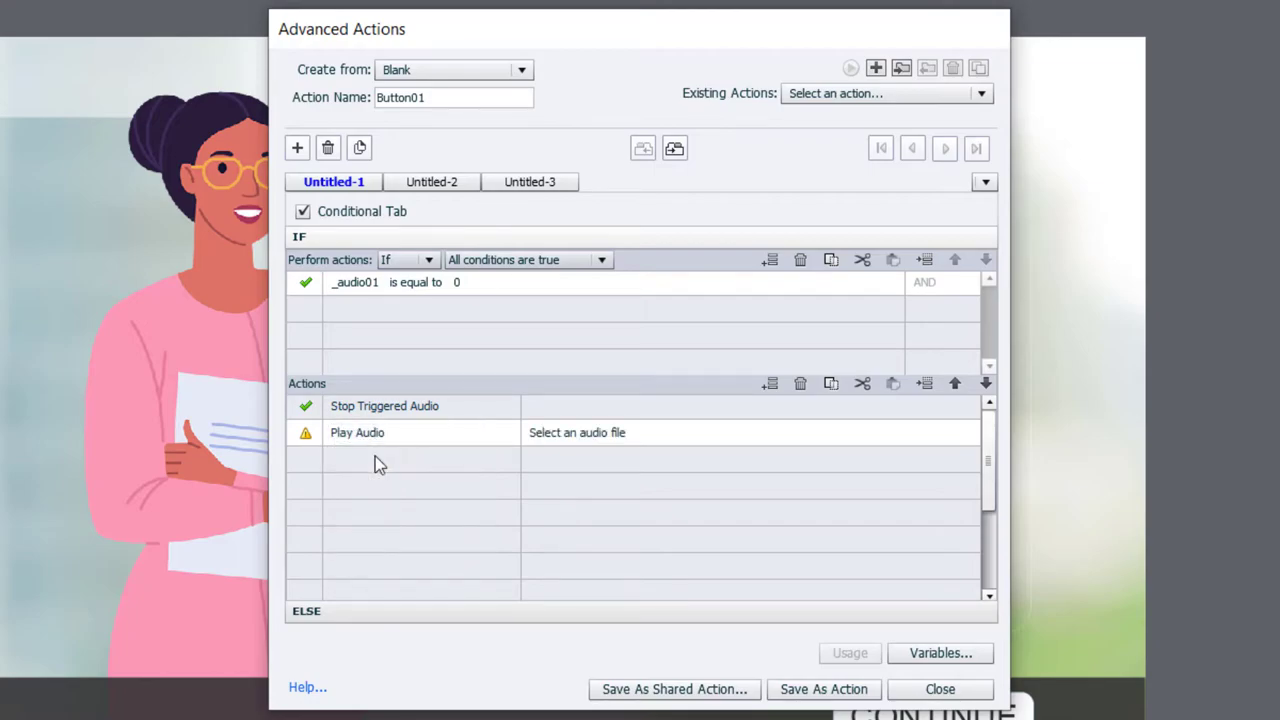
pyautogui.click(592, 443)
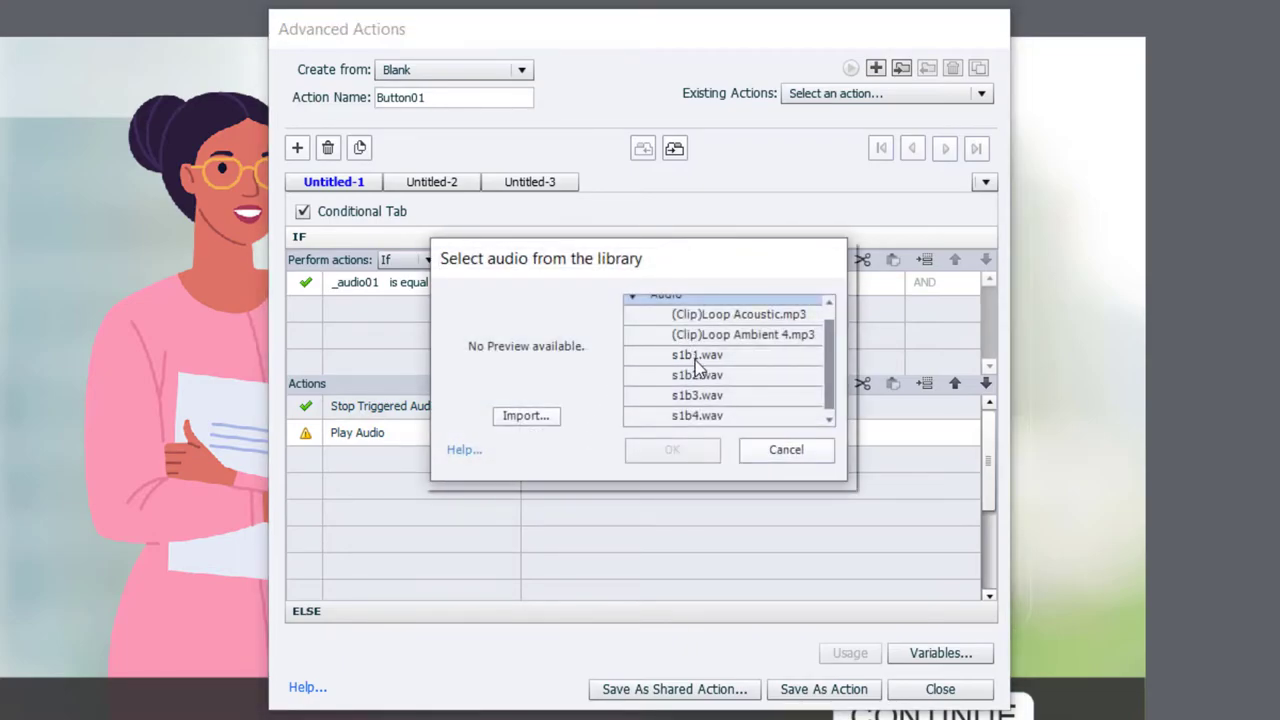
pyautogui.click(697, 358)
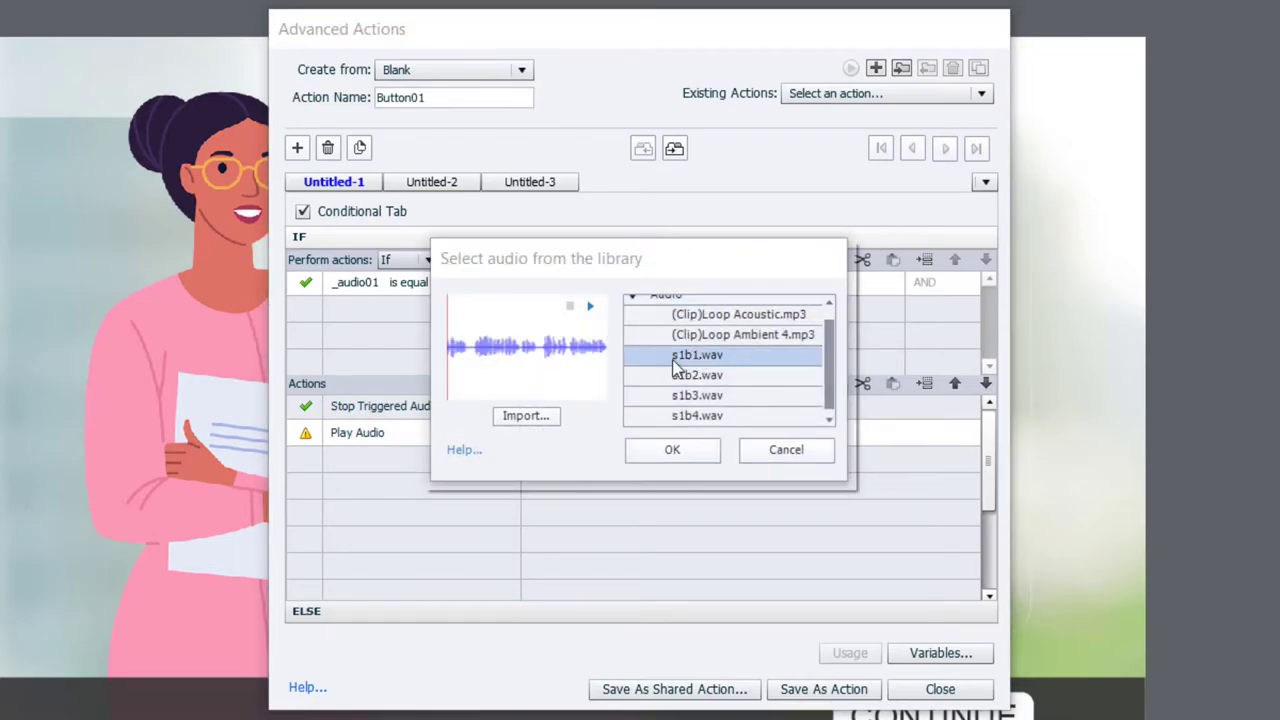
pyautogui.click(680, 449)
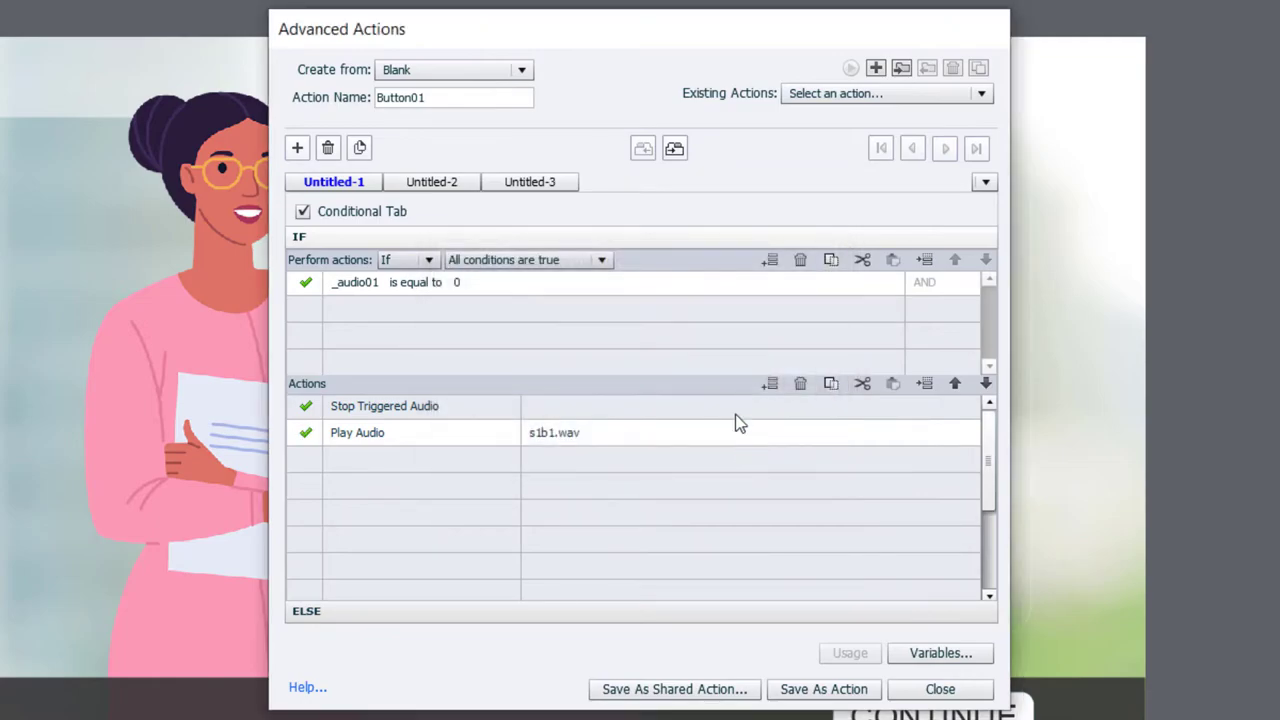
# - Add an Assign action to Button01 that sets _audio01 to the literal 1
pyautogui.click(360, 467)
pyautogui.press('a')
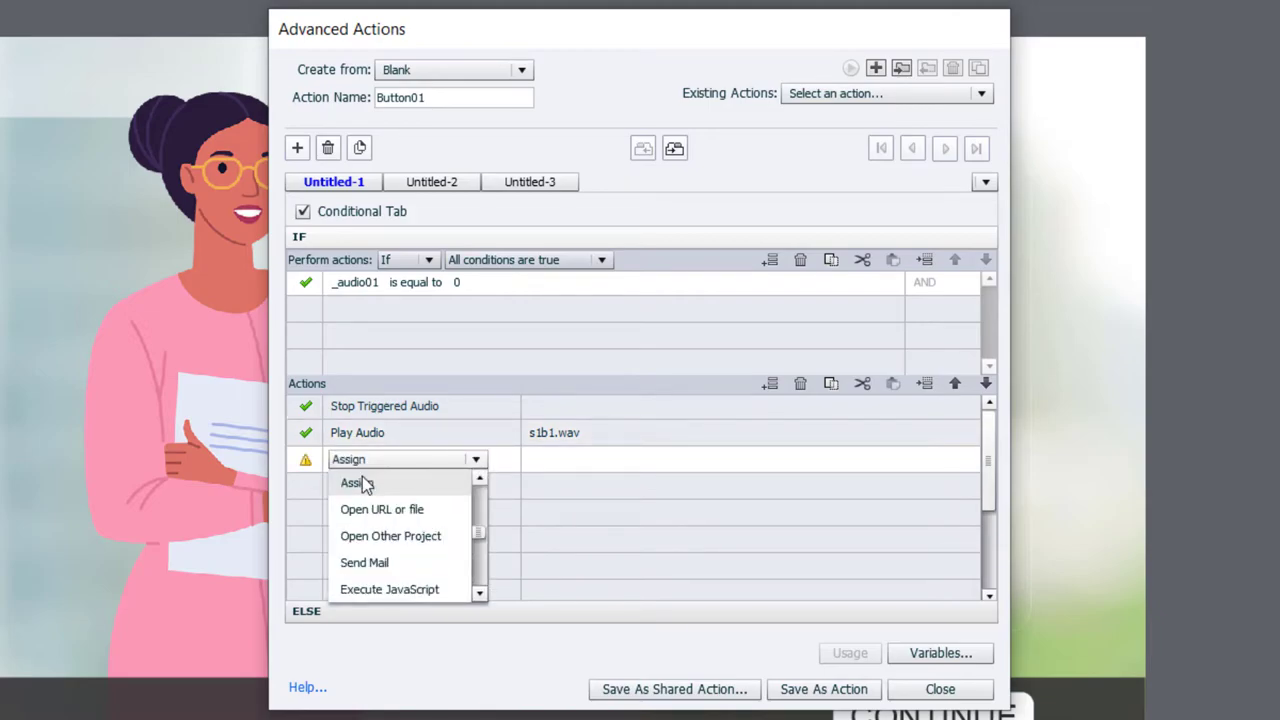
pyautogui.click(363, 478)
pyautogui.click(568, 484)
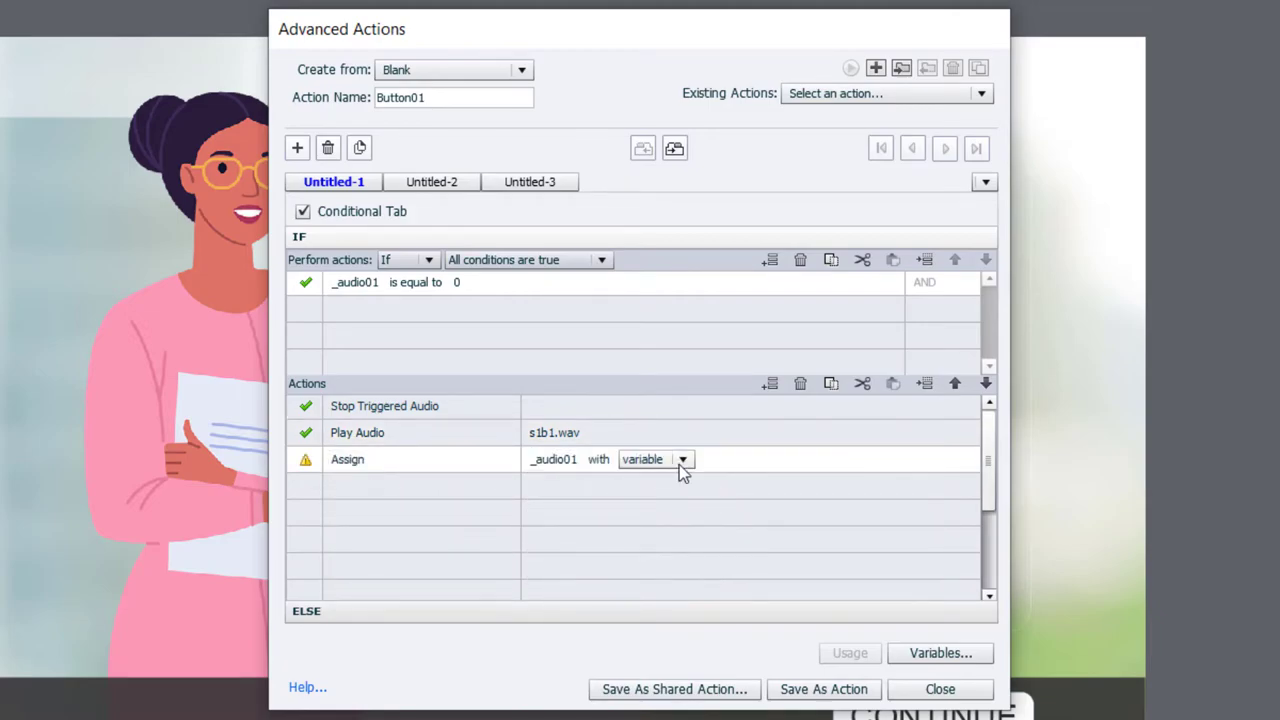
pyautogui.click(681, 461)
pyautogui.click(669, 494)
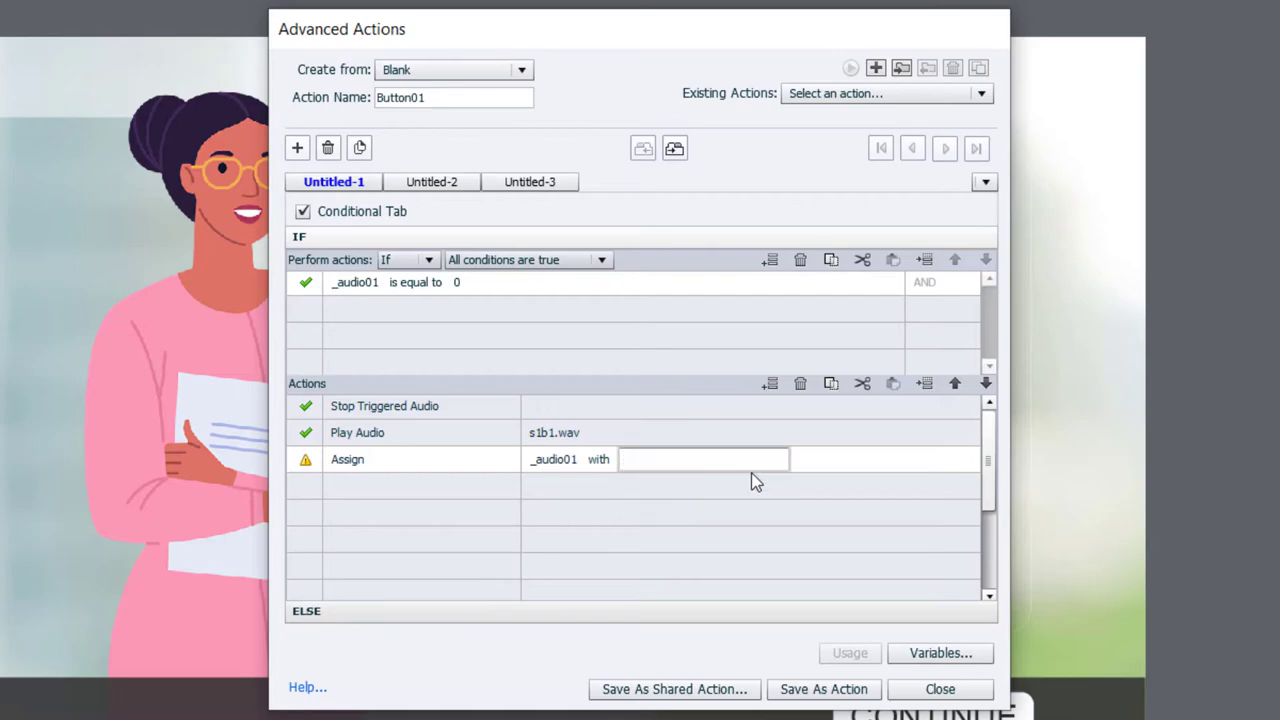
pyautogui.write('1')
pyautogui.press('Return')
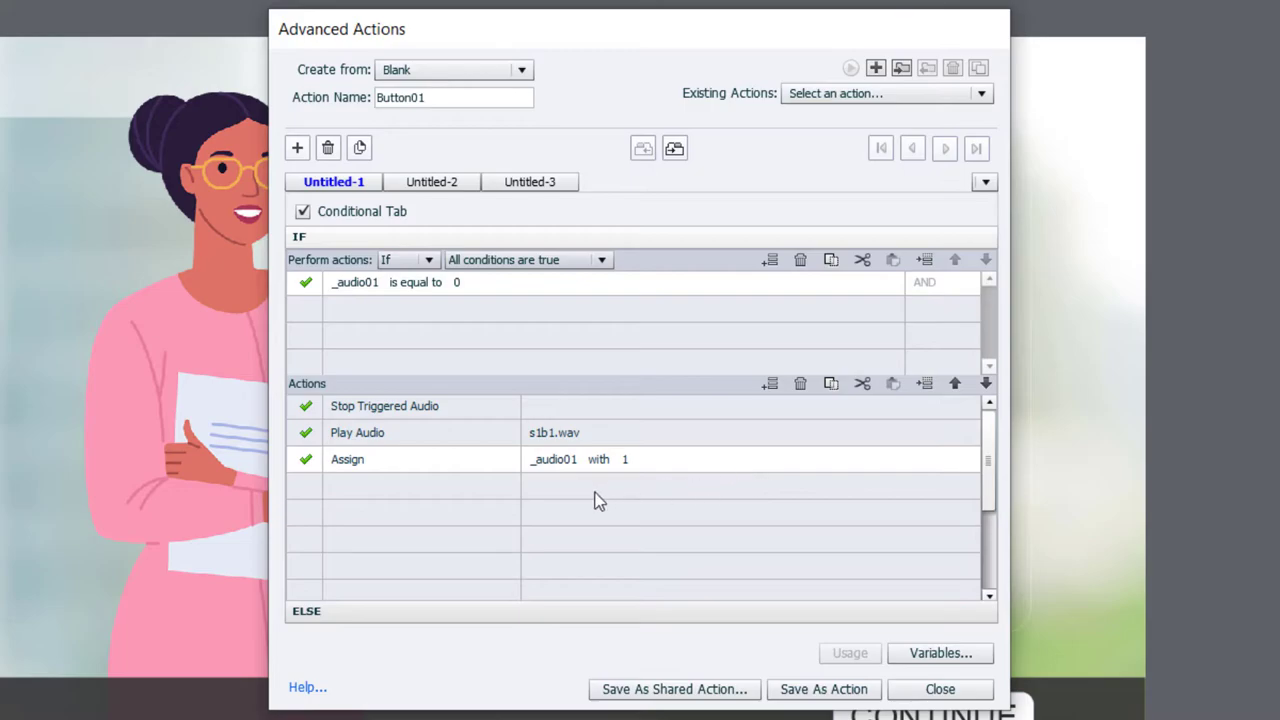
# - Add an Assign action to Button01 that sets _audio02 to the literal 0
pyautogui.click(357, 486)
pyautogui.write('a')
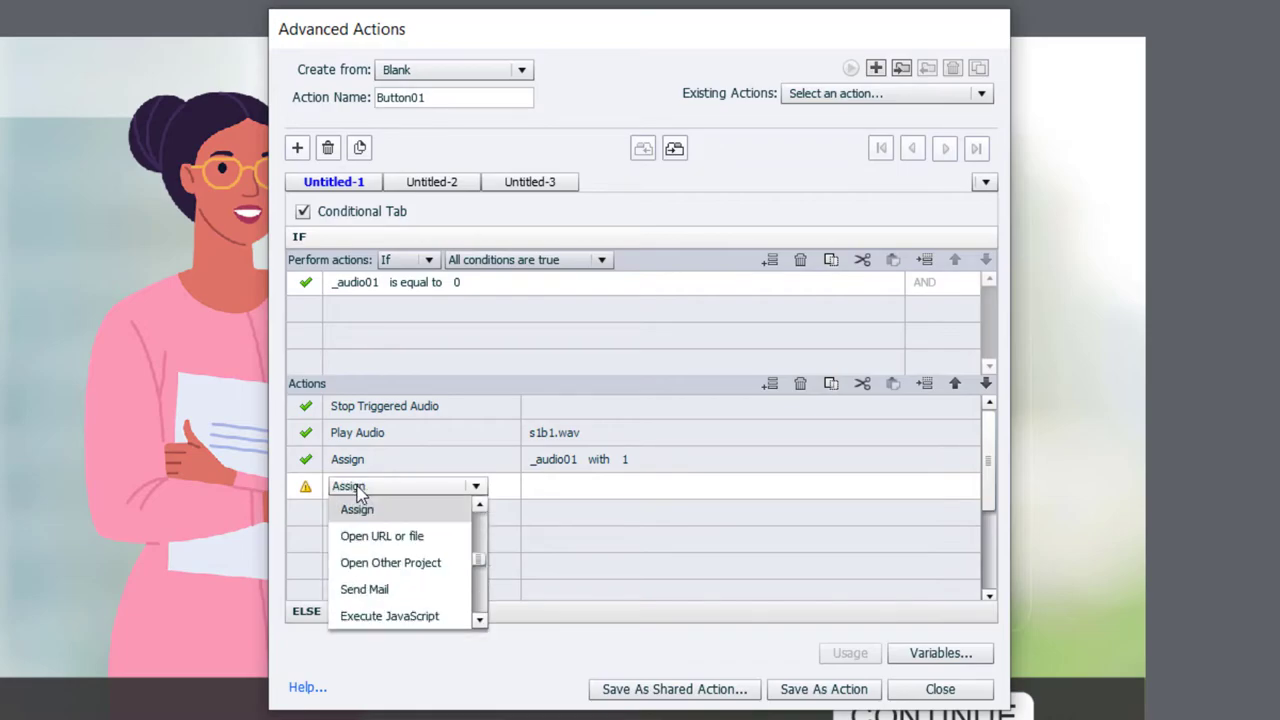
pyautogui.click(364, 501)
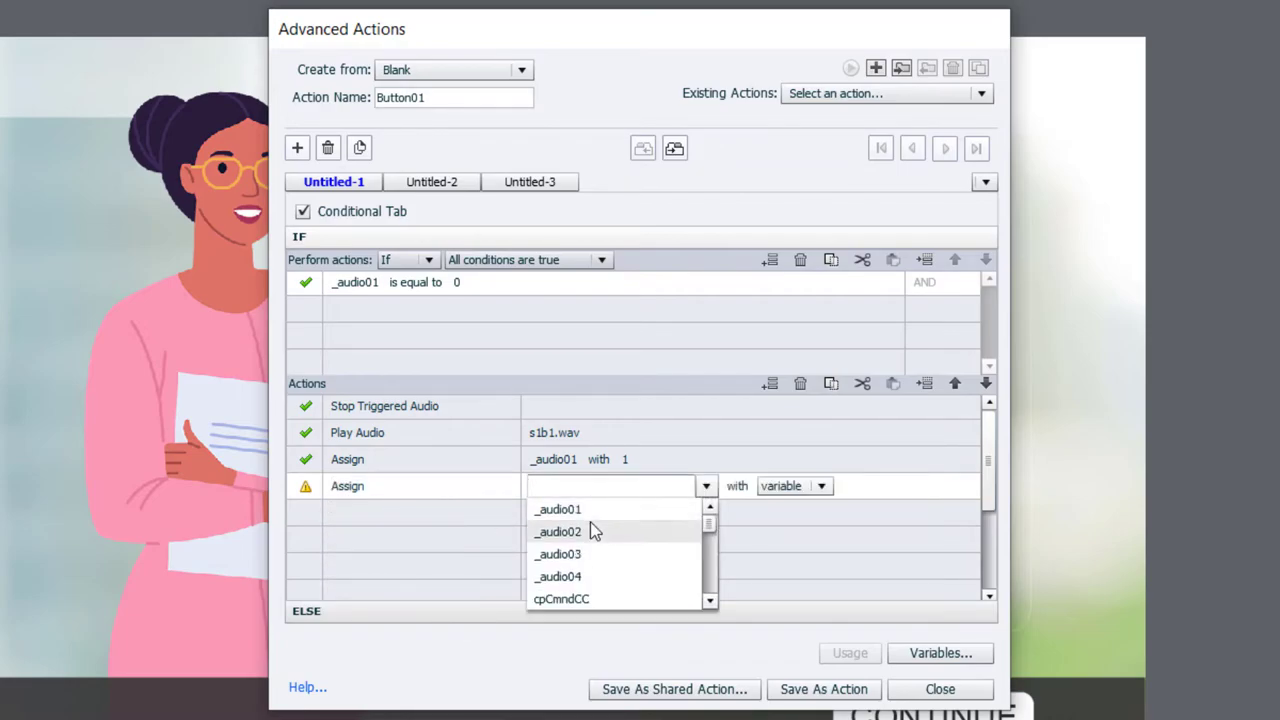
pyautogui.click(590, 531)
pyautogui.click(651, 486)
pyautogui.click(660, 529)
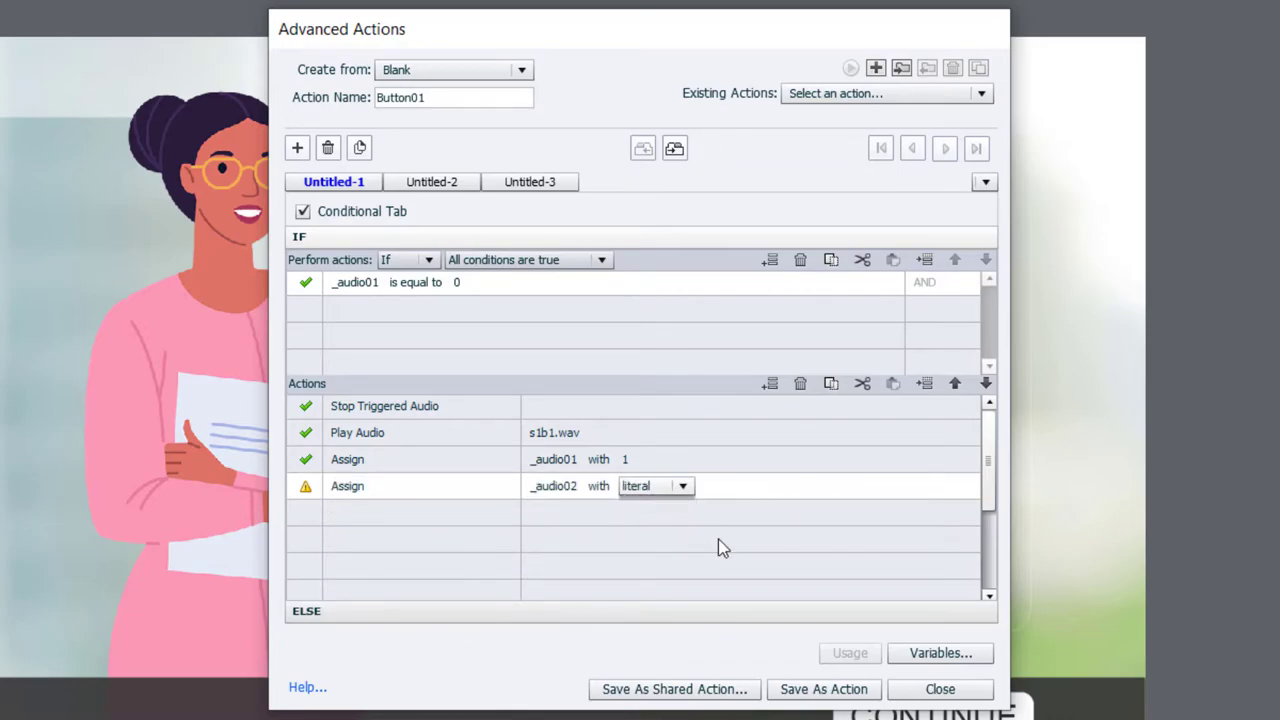
pyautogui.write('0')
pyautogui.press('Return')
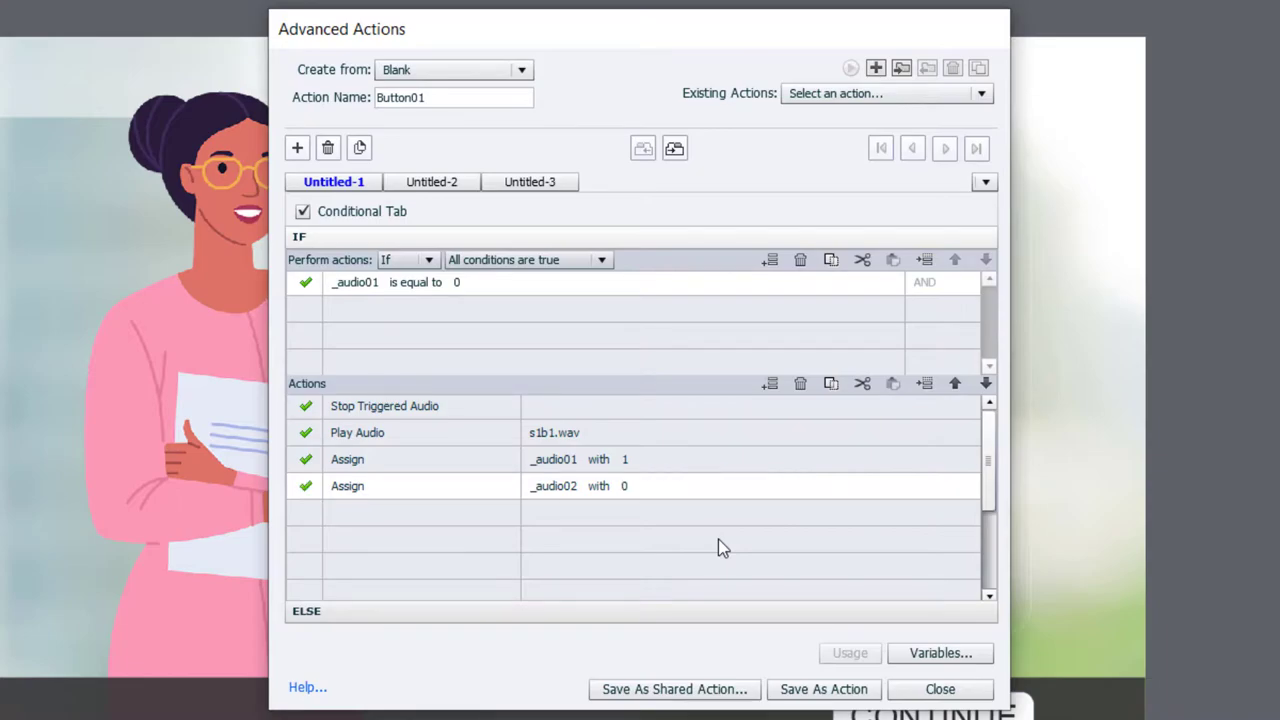
# - Add an Assign action to Button01 that sets _audio03 to the literal 0
pyautogui.click(358, 517)
pyautogui.click(378, 536)
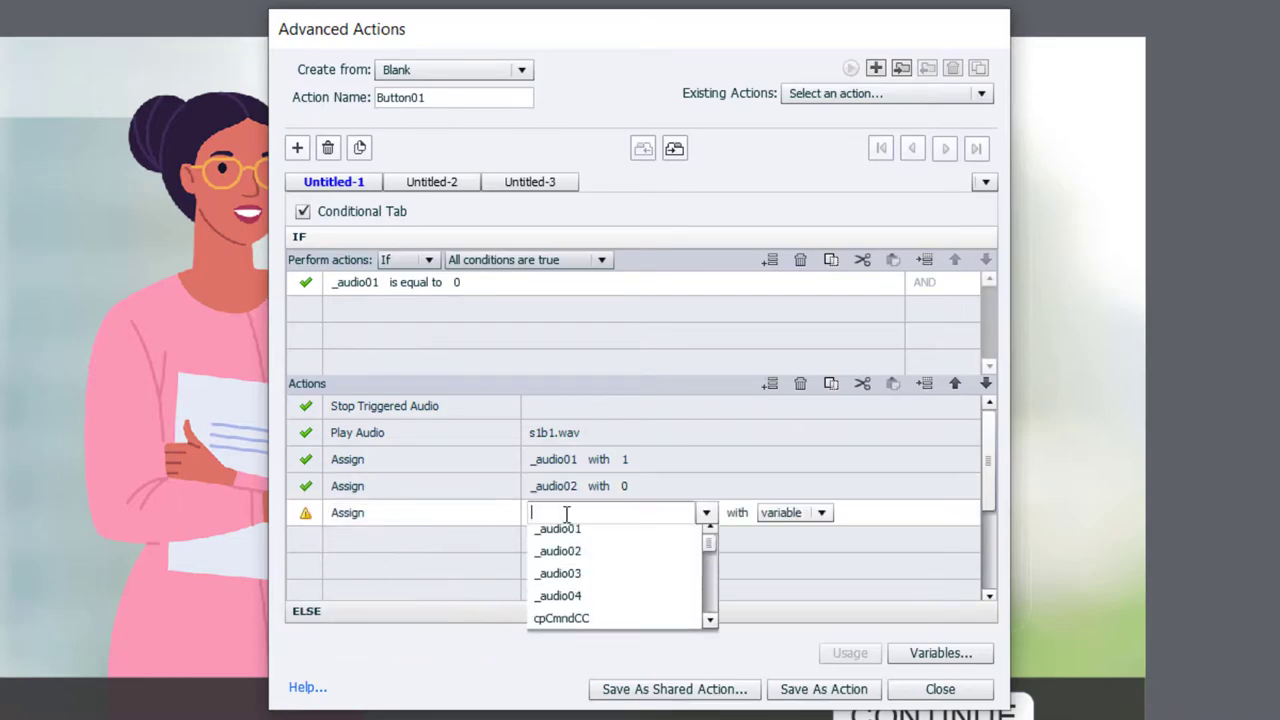
pyautogui.click(584, 579)
pyautogui.click(651, 513)
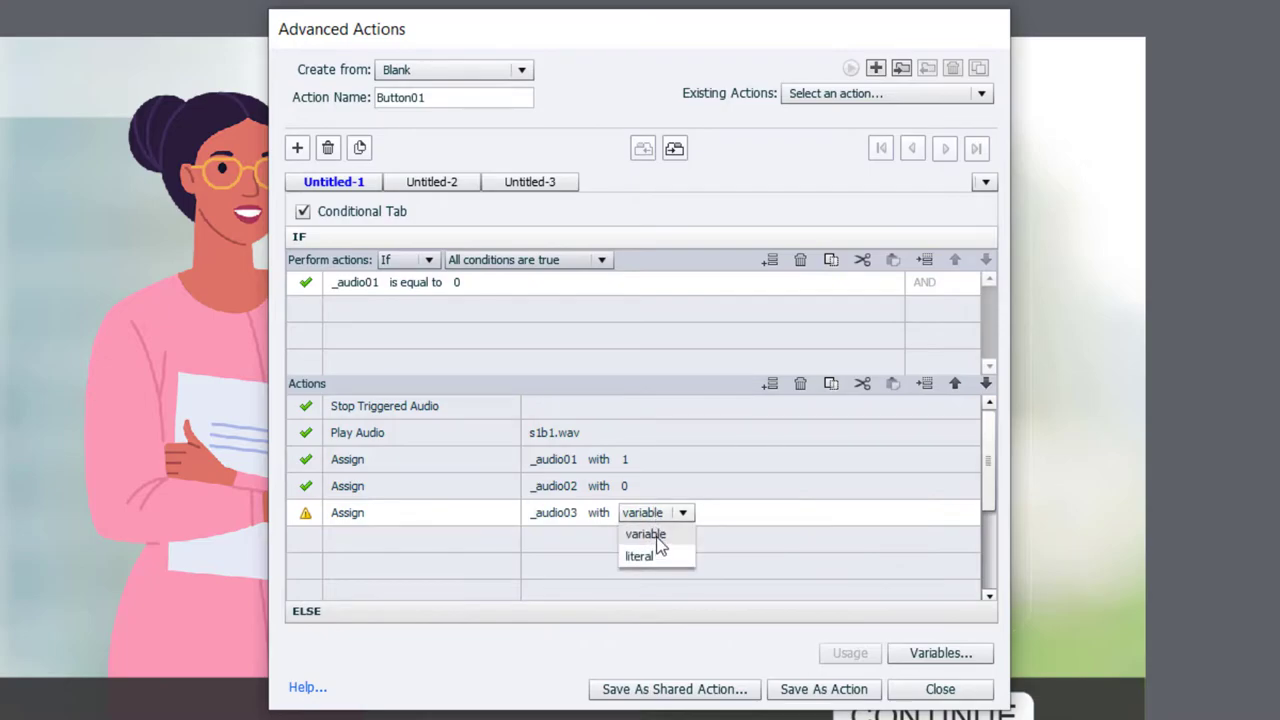
pyautogui.click(655, 547)
pyautogui.write('0')
pyautogui.press('Return')
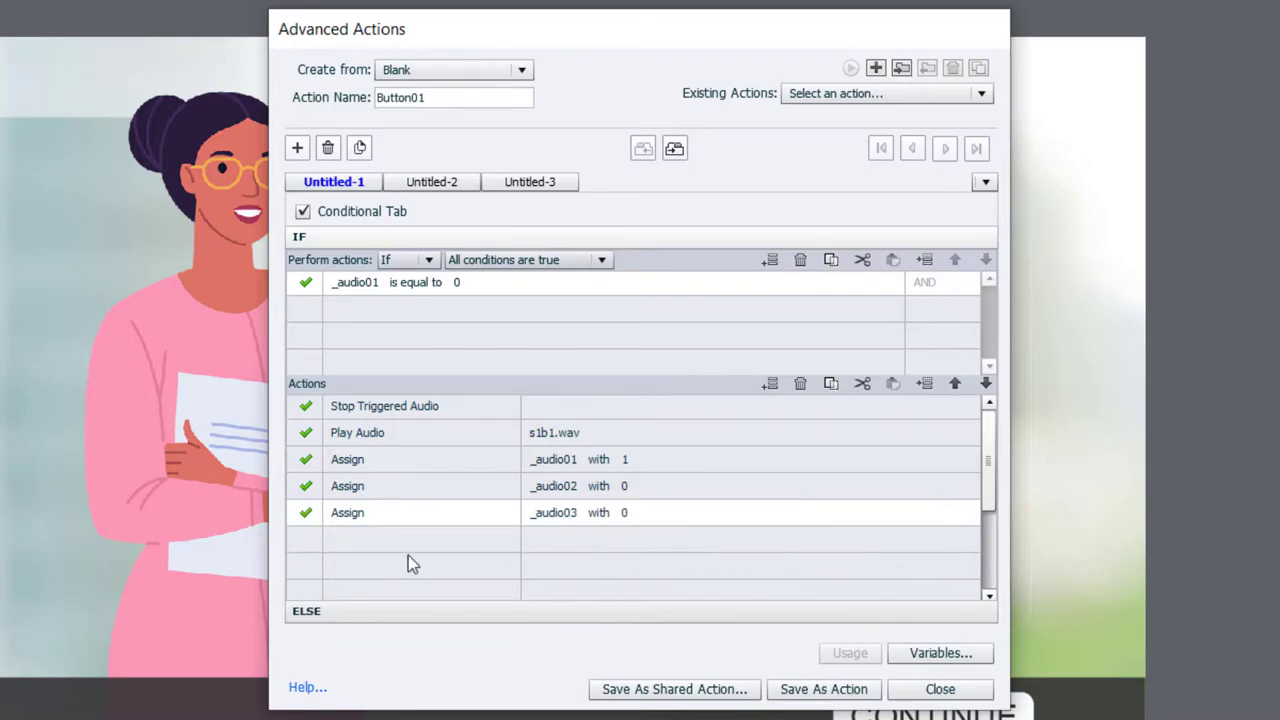
# - Add an Assign action to Button01 that sets _audio04 to the literal 0
pyautogui.click(360, 540)
pyautogui.click(360, 541)
pyautogui.press('a')
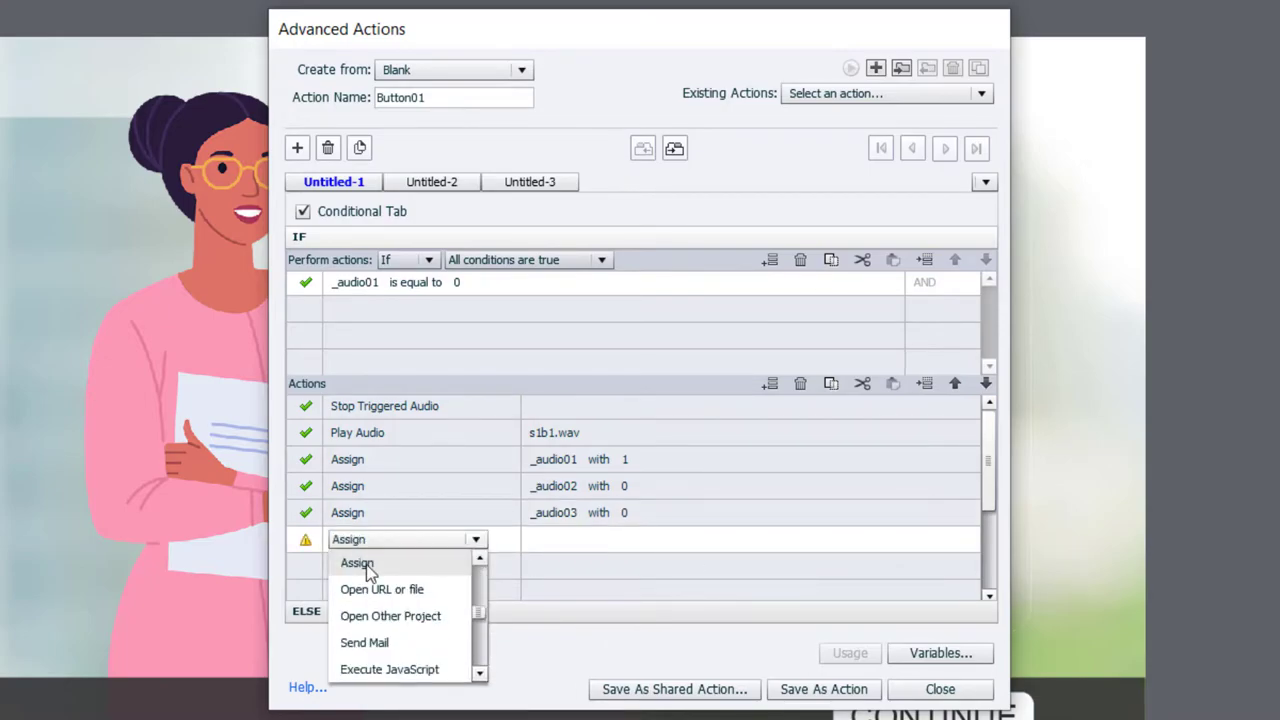
pyautogui.click(366, 563)
pyautogui.click(580, 540)
pyautogui.click(560, 630)
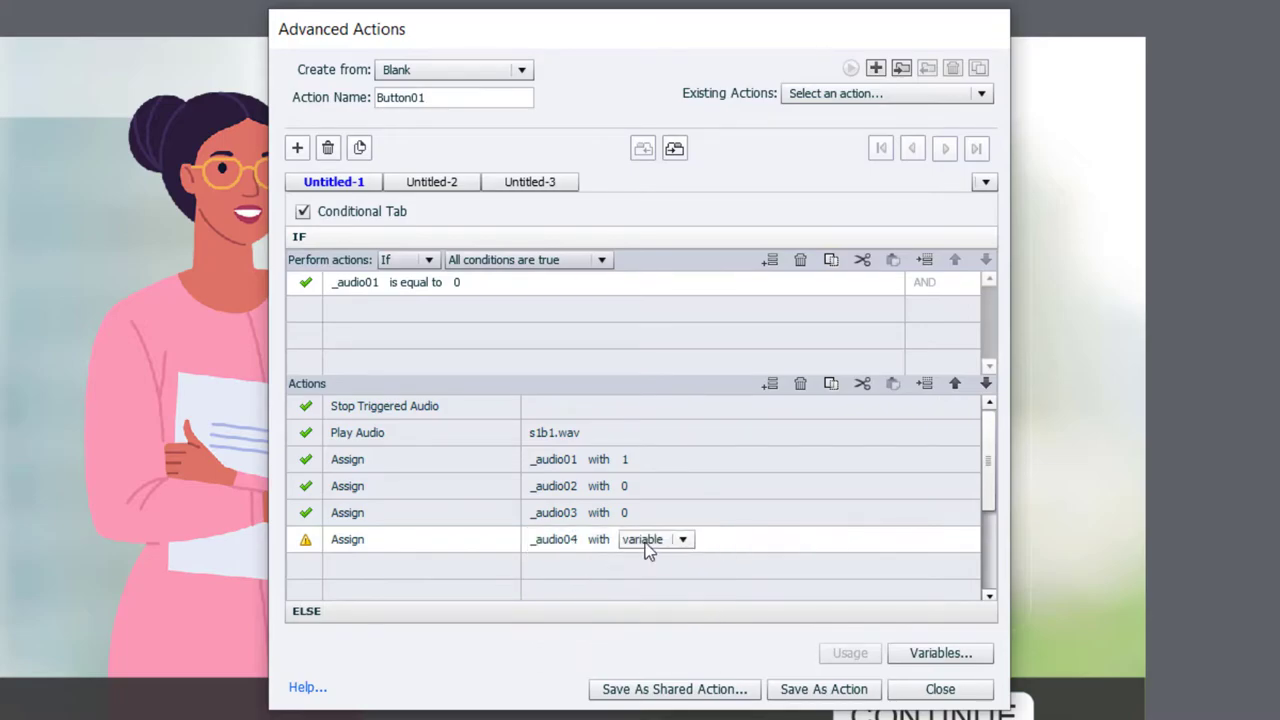
pyautogui.click(645, 541)
pyautogui.click(651, 591)
pyautogui.write('0')
pyautogui.press('Return')
# - Add a Change State of action that switches s1_content_6 to the Step1 state
pyautogui.doubleClick(351, 567)
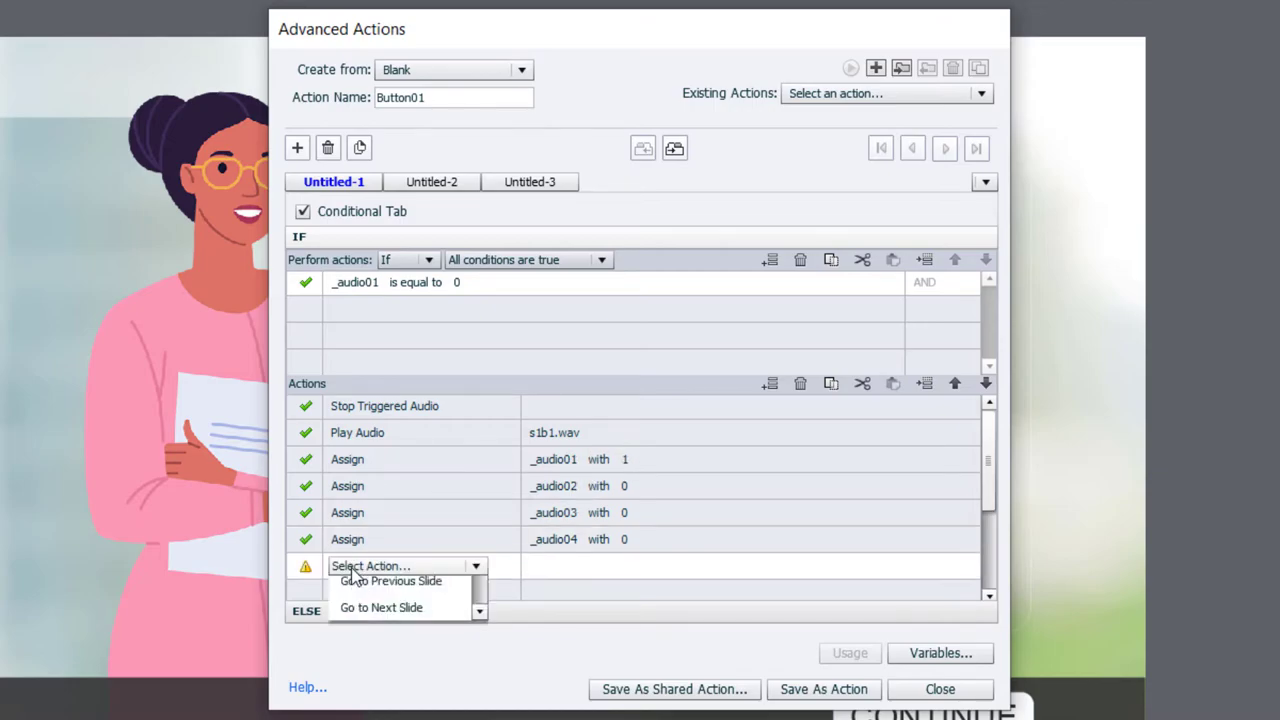
pyautogui.write('ch')
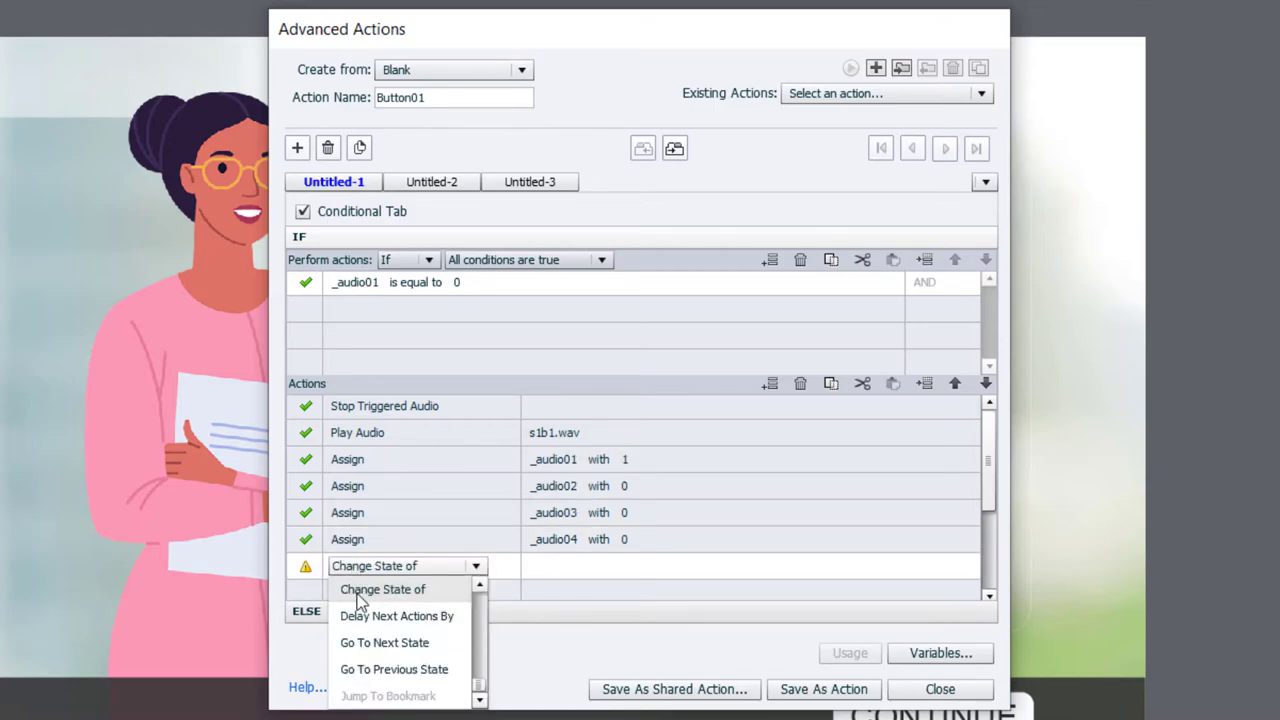
pyautogui.click(361, 598)
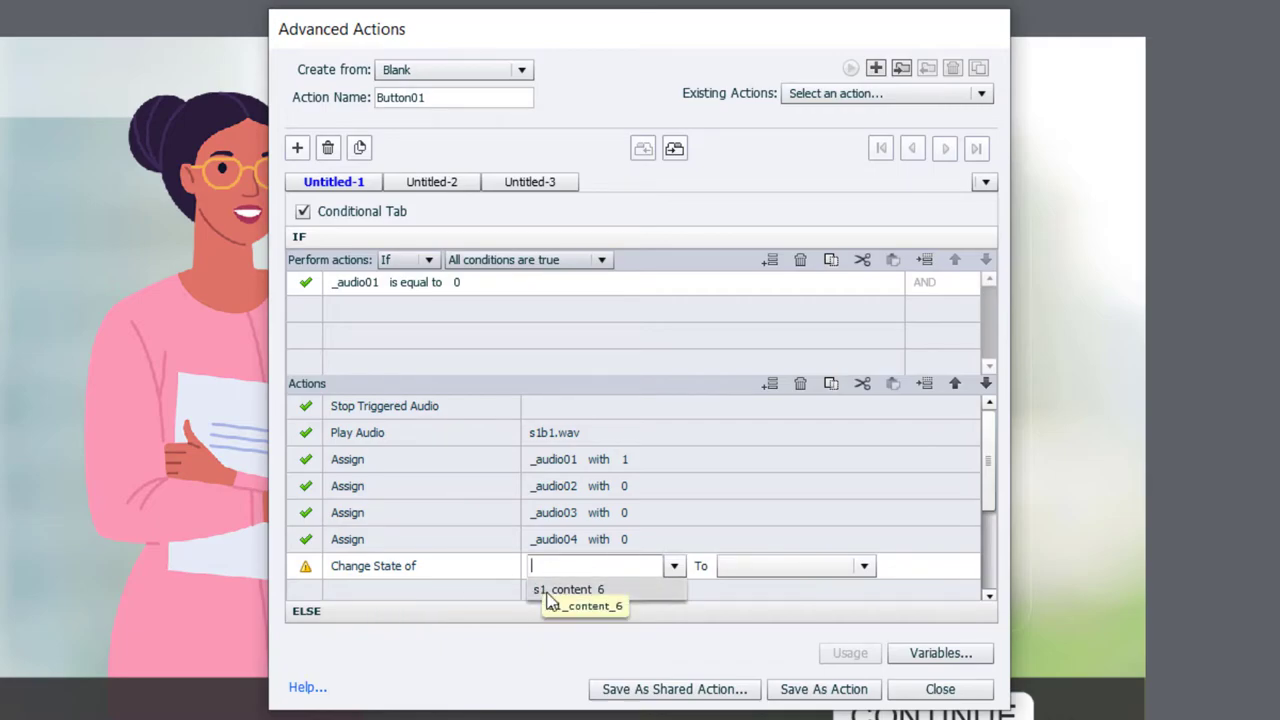
pyautogui.click(549, 602)
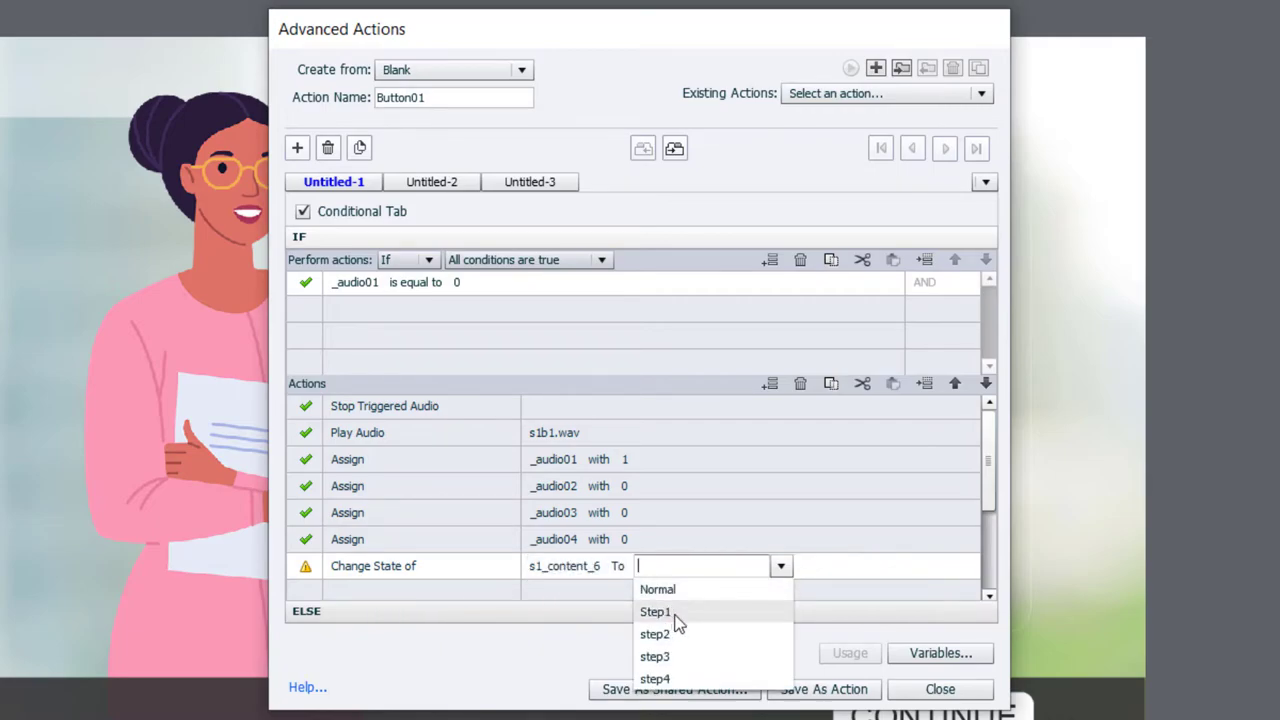
pyautogui.click(677, 618)
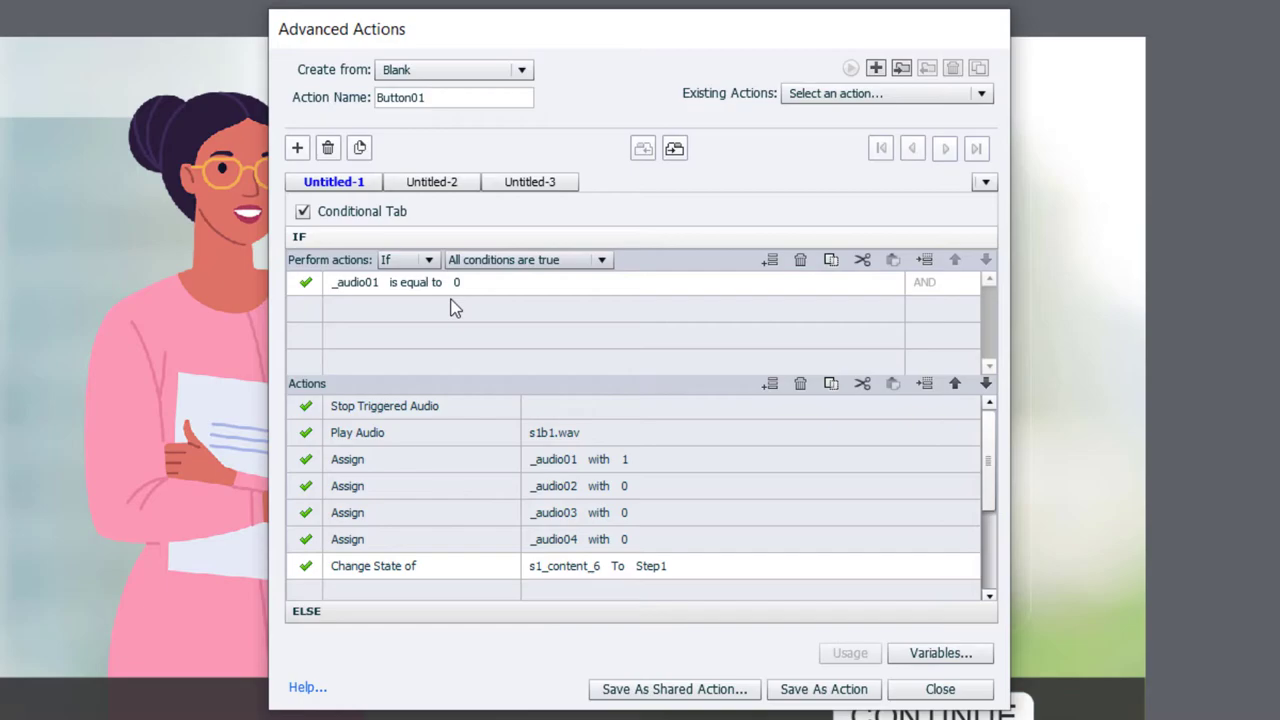
# - Copy all of Button01's IF actions into its ELSE branch and remove the Play Audio action there
pyautogui.click(580, 416)
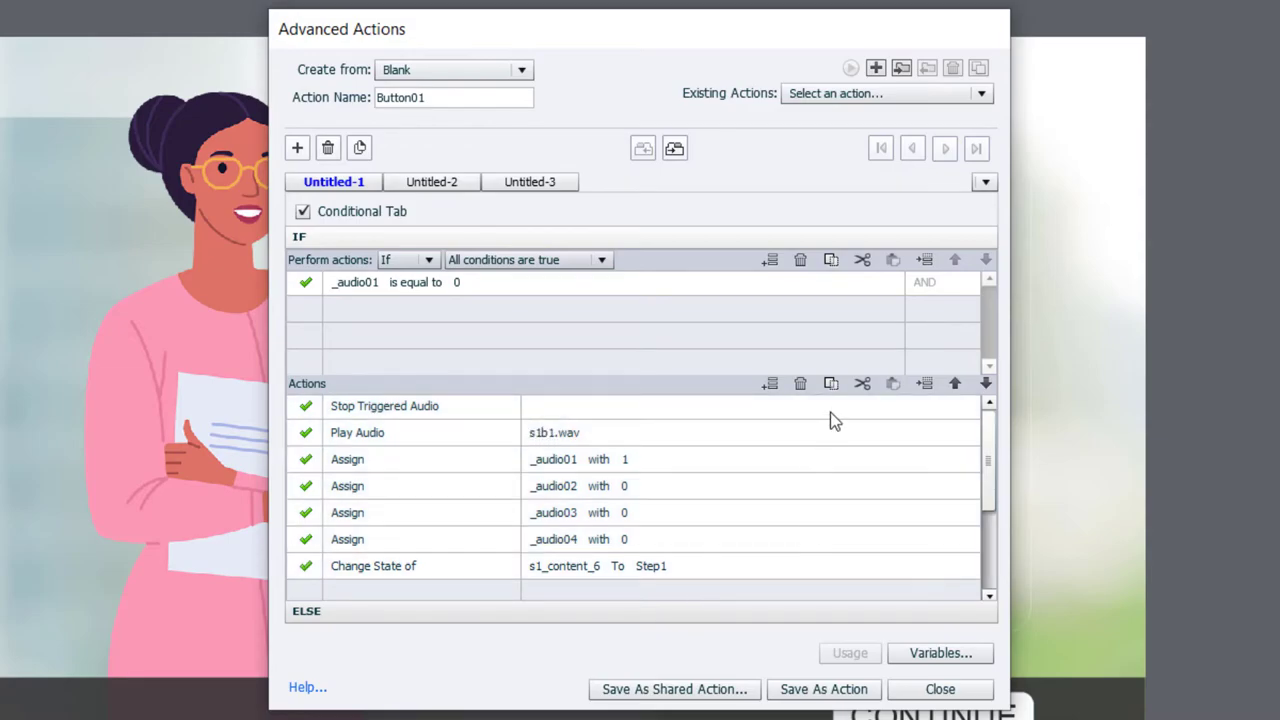
pyautogui.click(831, 384)
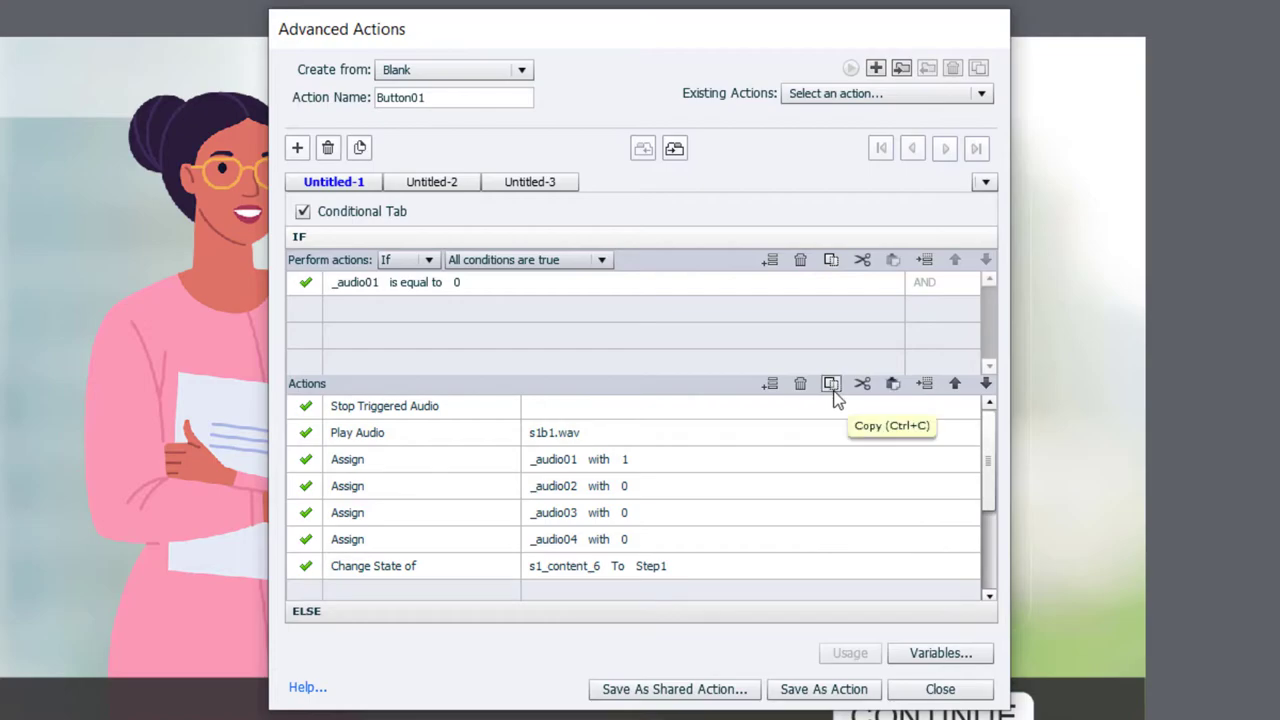
pyautogui.click(610, 612)
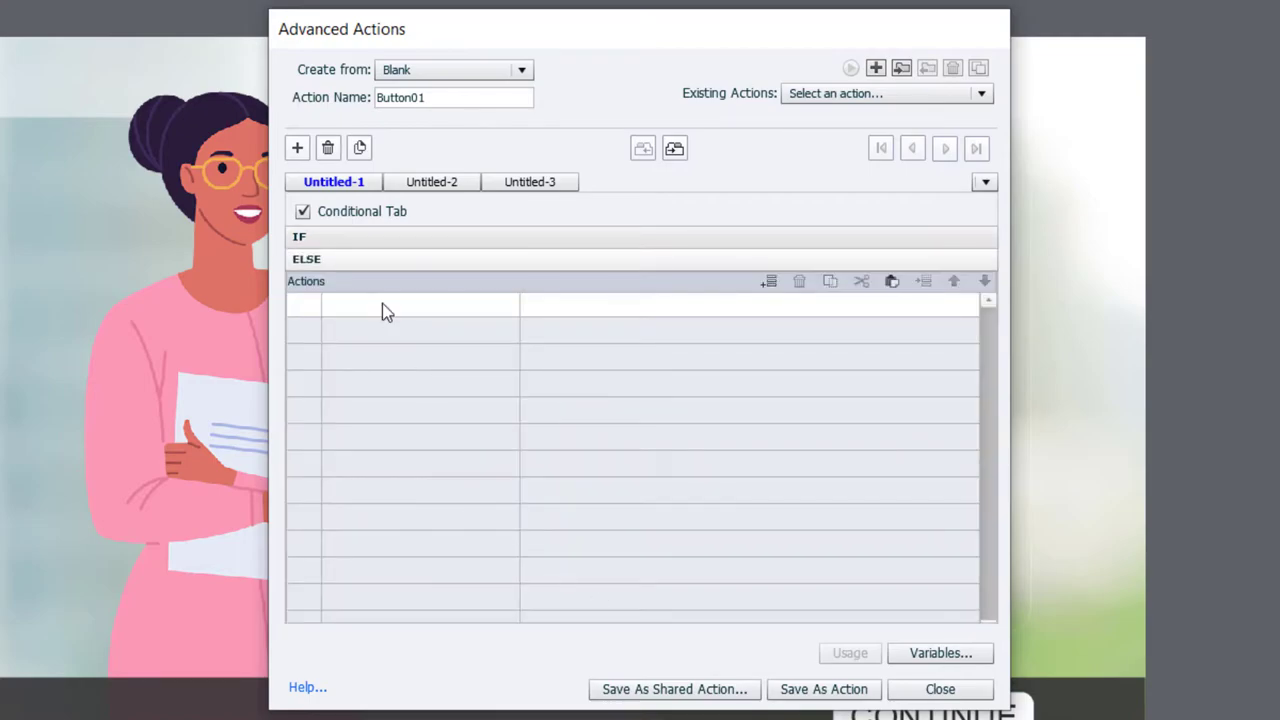
pyautogui.click(893, 283)
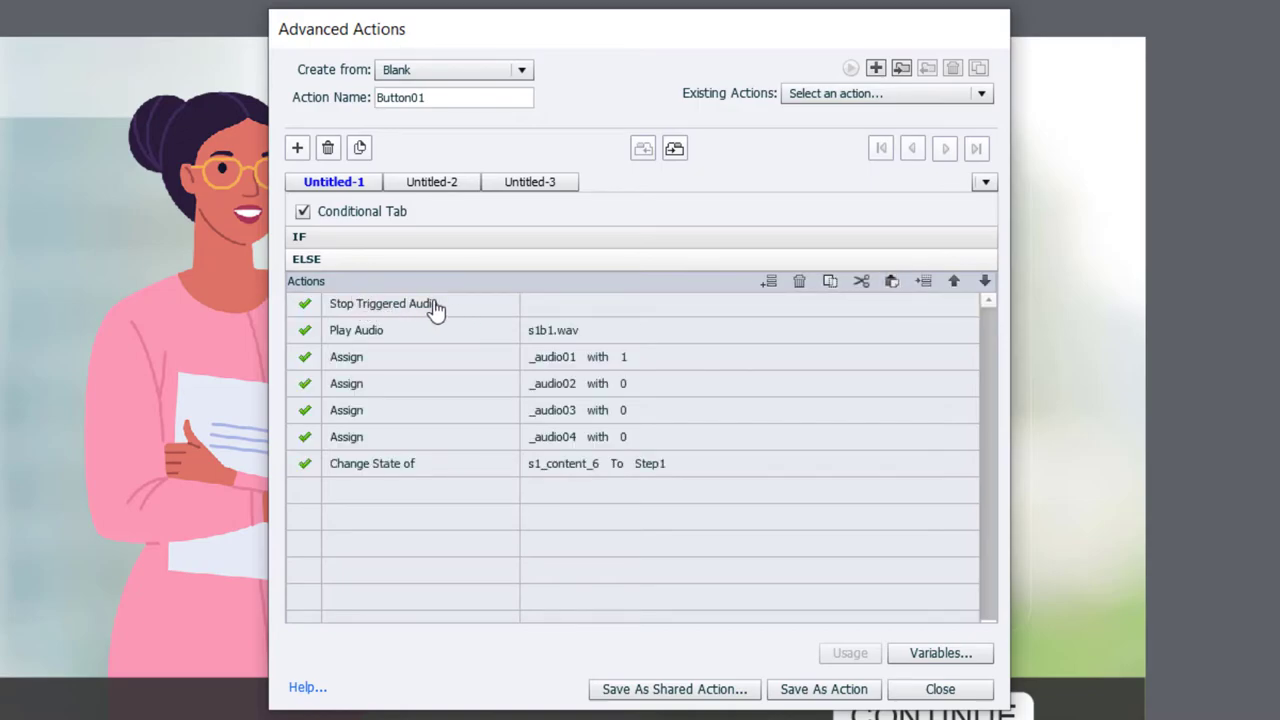
pyautogui.click(620, 333)
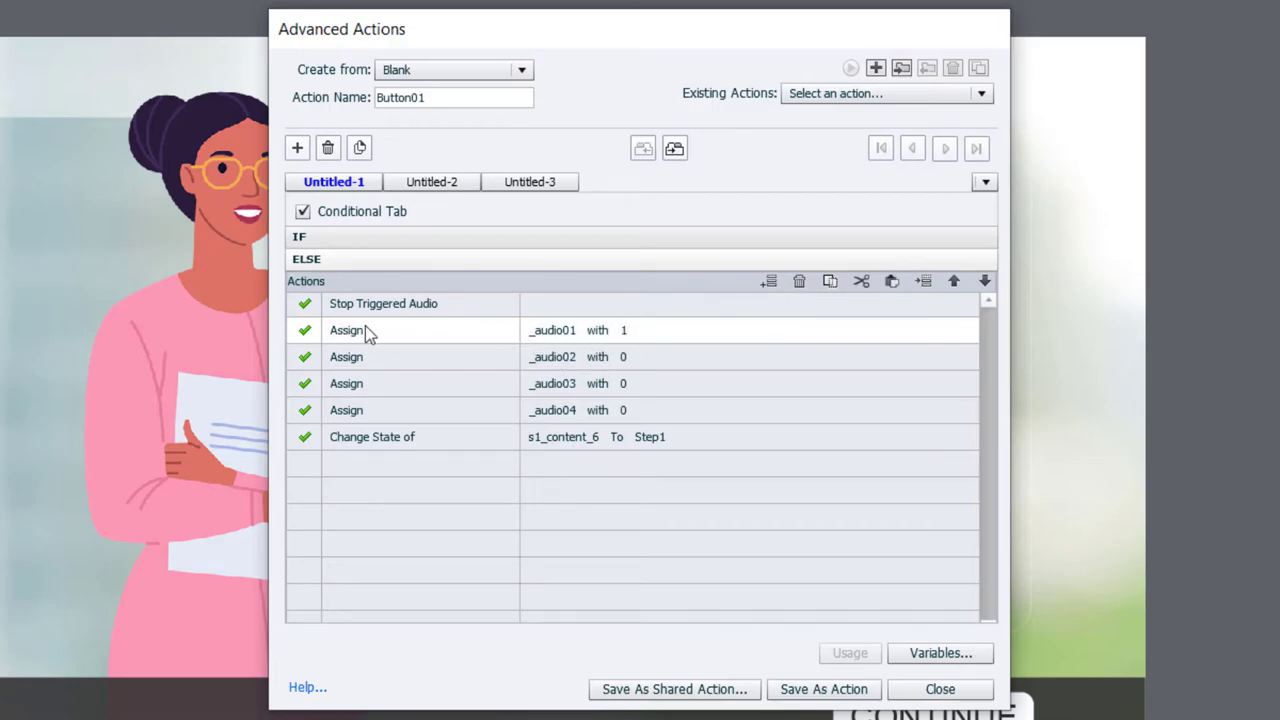
# - Set the _audio01 Assign action in Button01's ELSE branch to the literal 0
pyautogui.click(624, 337)
pyautogui.click(646, 340)
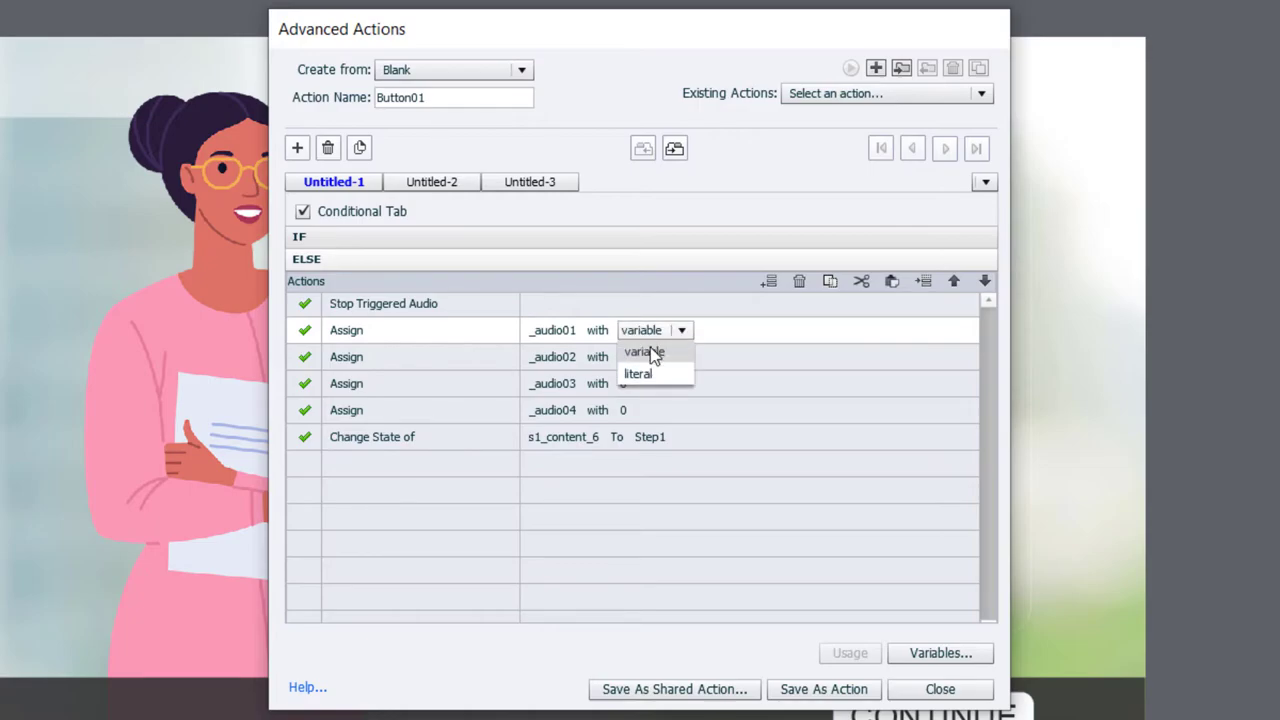
pyautogui.click(640, 371)
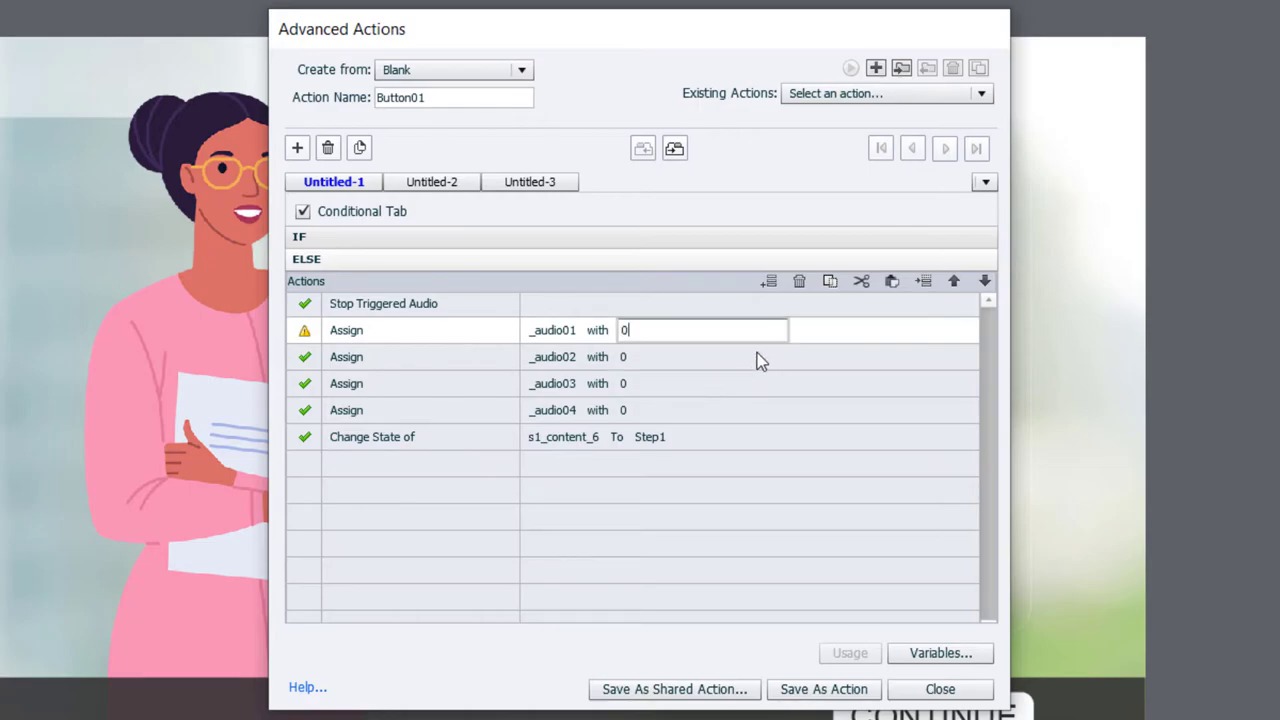
pyautogui.press('Return')
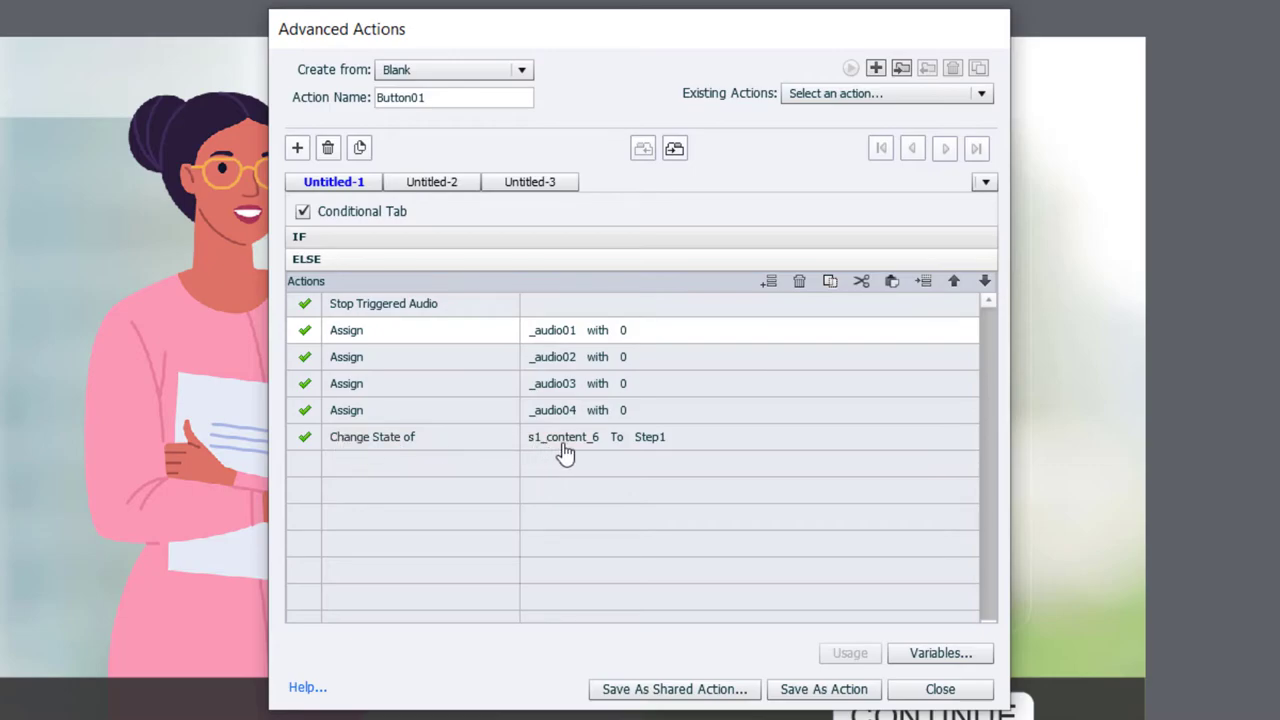
# - Set the s1_content_6 state change in the ELSE branch to Normal and save the Button01 action
pyautogui.click(655, 450)
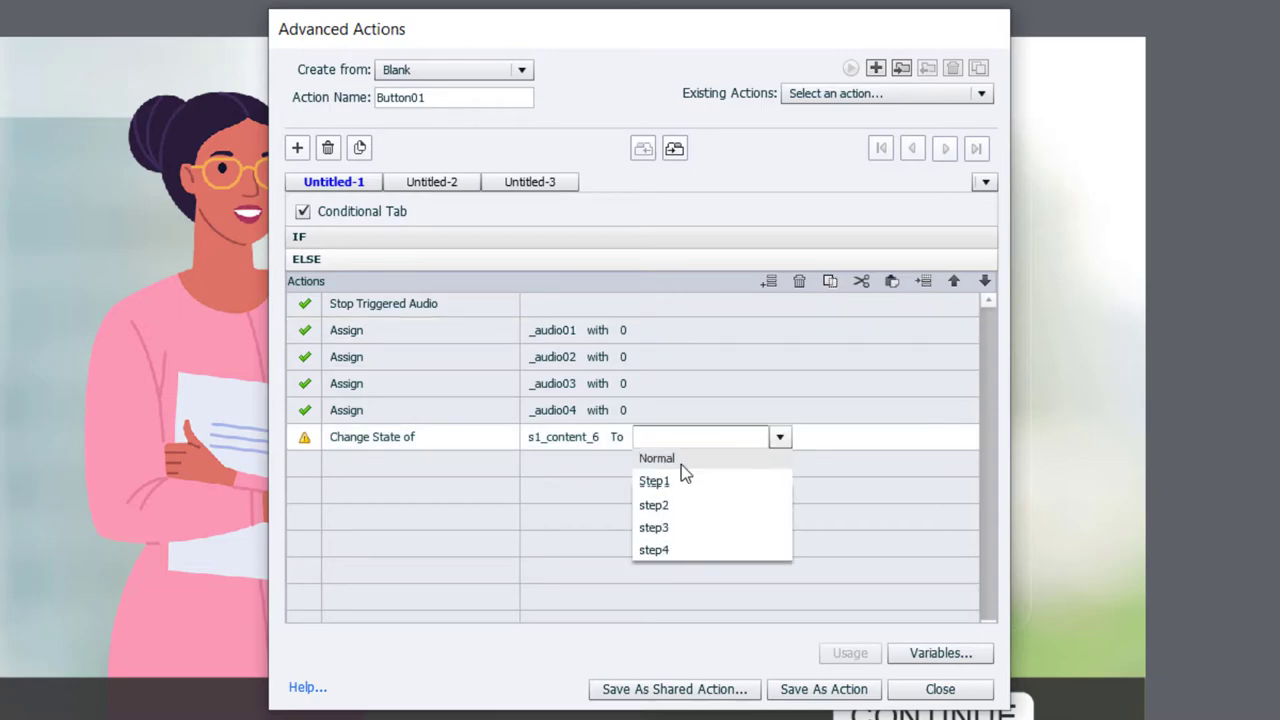
pyautogui.click(681, 462)
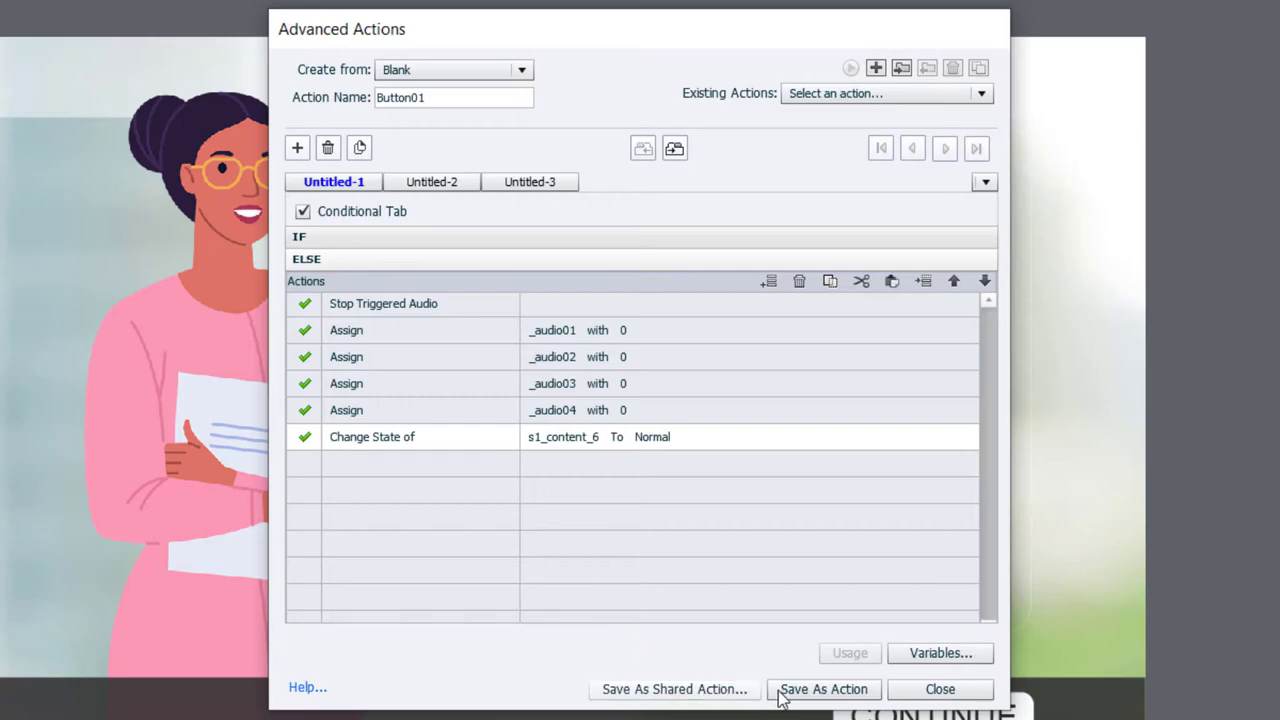
pyautogui.click(828, 692)
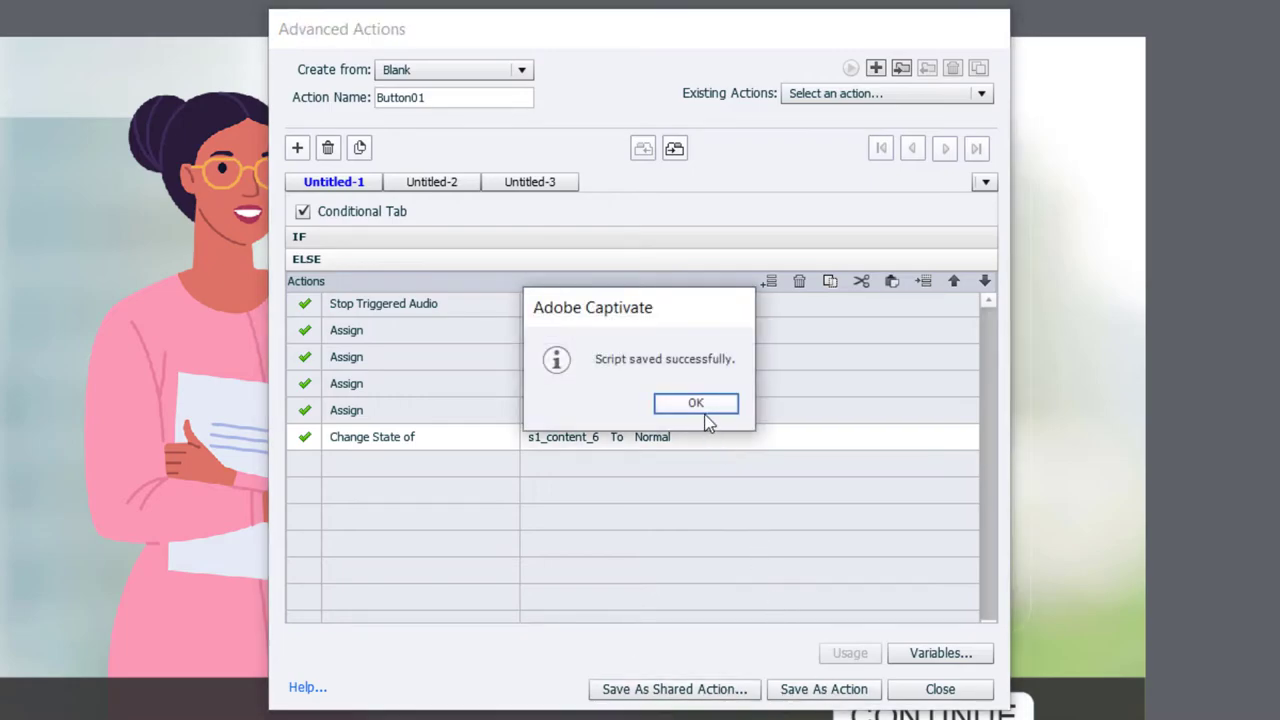
pyautogui.click(699, 406)
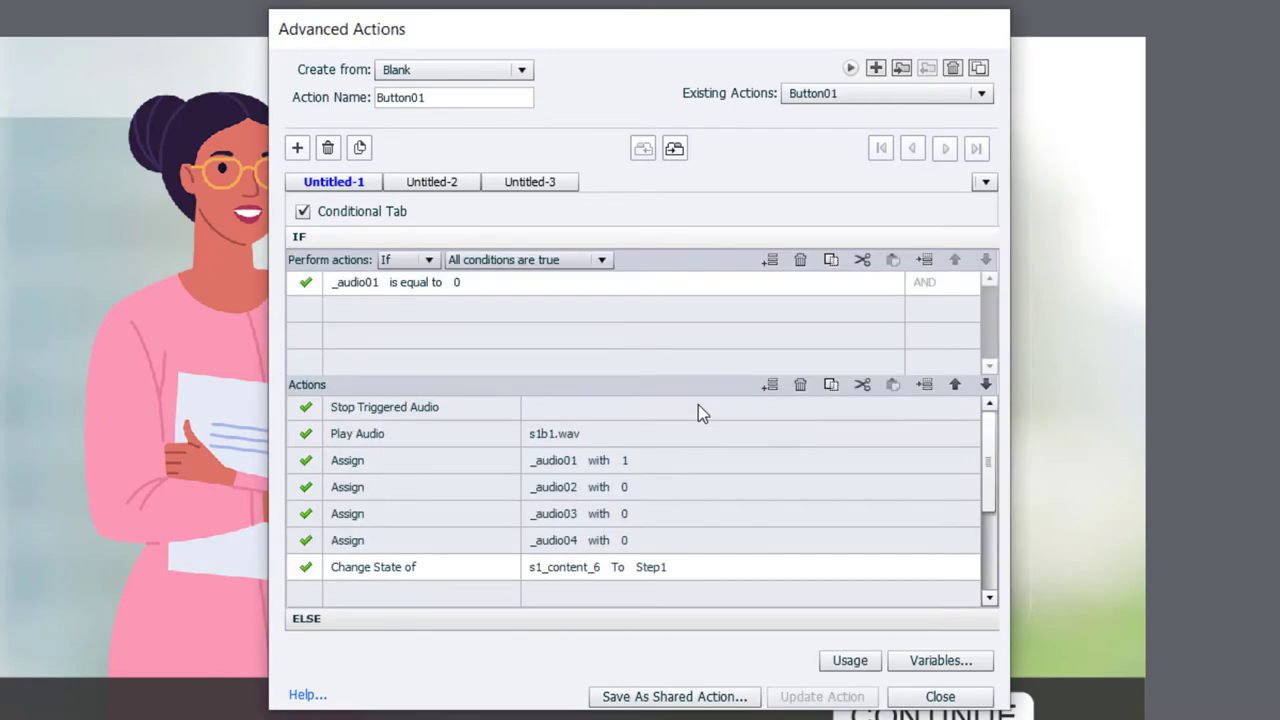
# - Duplicate the Button01 advanced action and rename the copy Button02
pyautogui.click(978, 68)
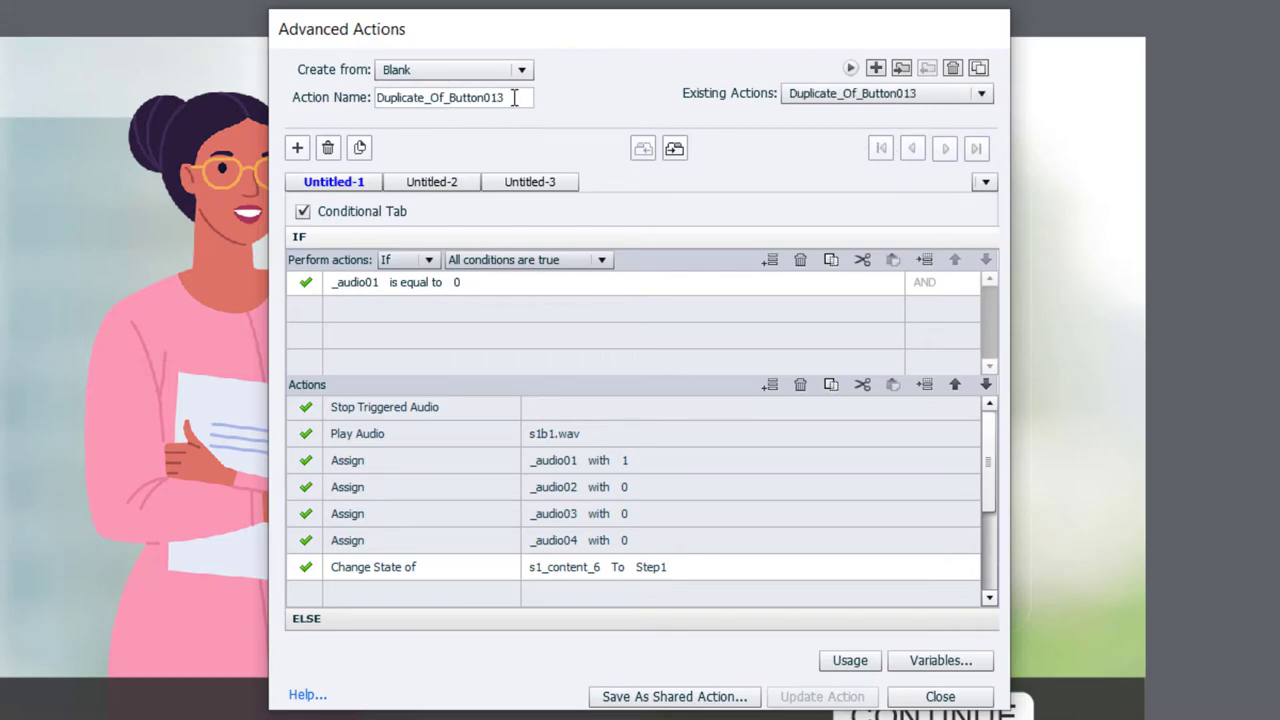
pyautogui.moveTo(514, 97); pyautogui.dragTo(210, 97)
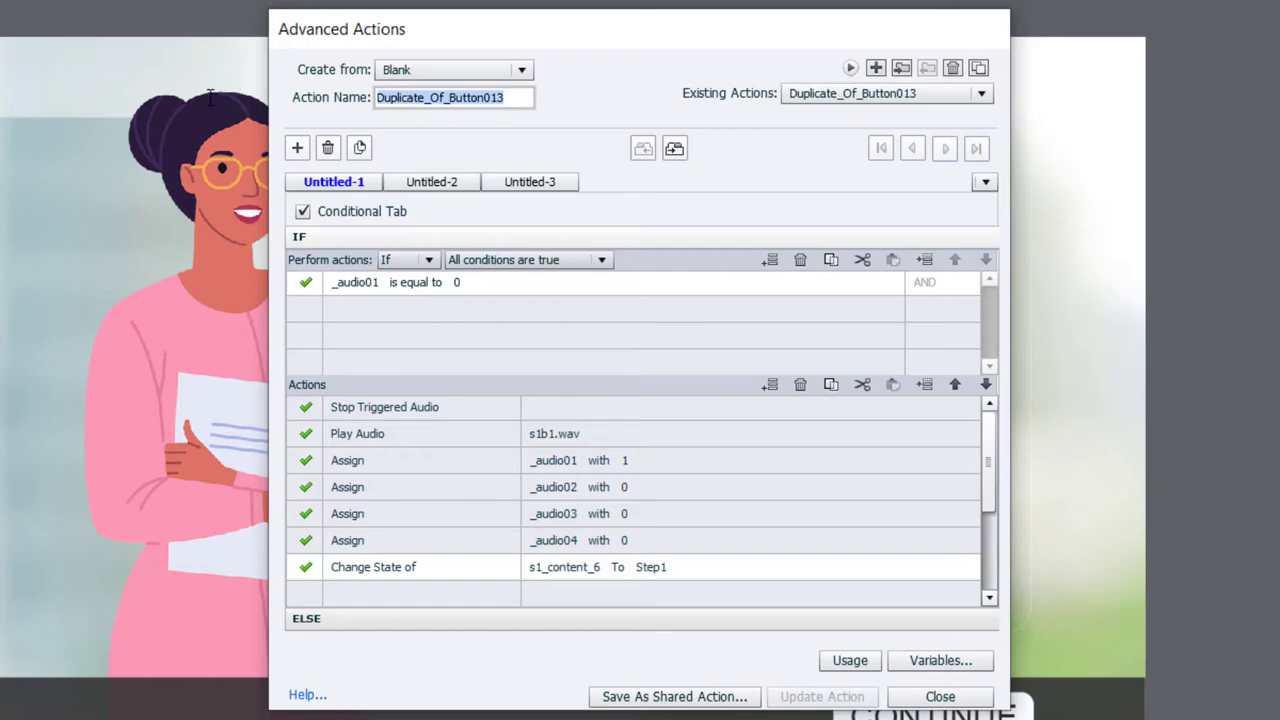
pyautogui.write('Button02')
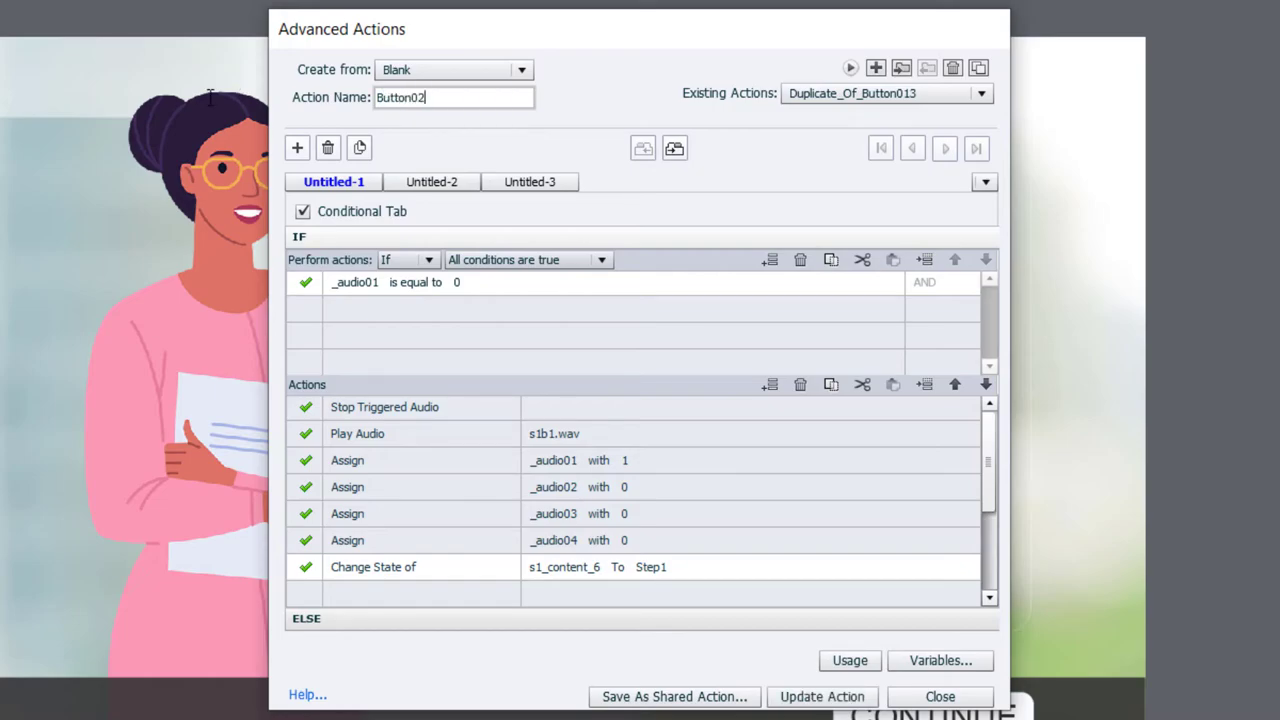
# - Change the variable in Button02's IF condition to _audio02
pyautogui.click(357, 290)
pyautogui.click(367, 288)
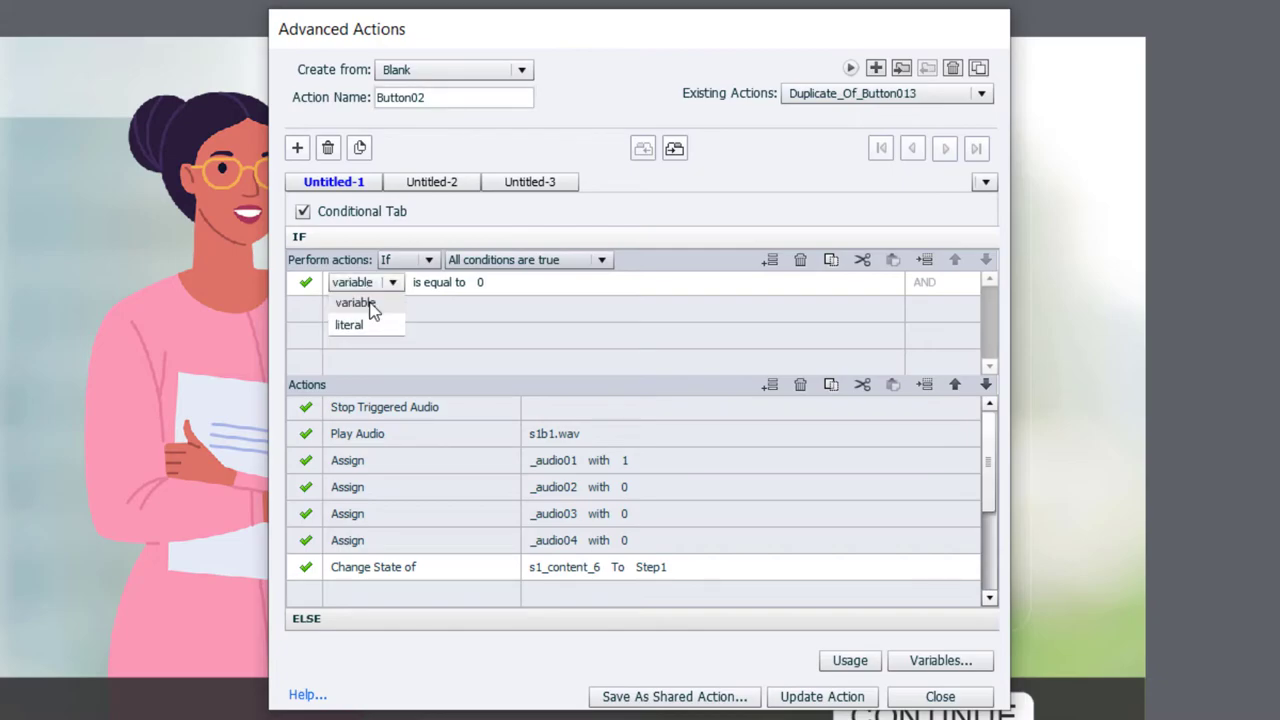
pyautogui.click(371, 303)
pyautogui.click(373, 352)
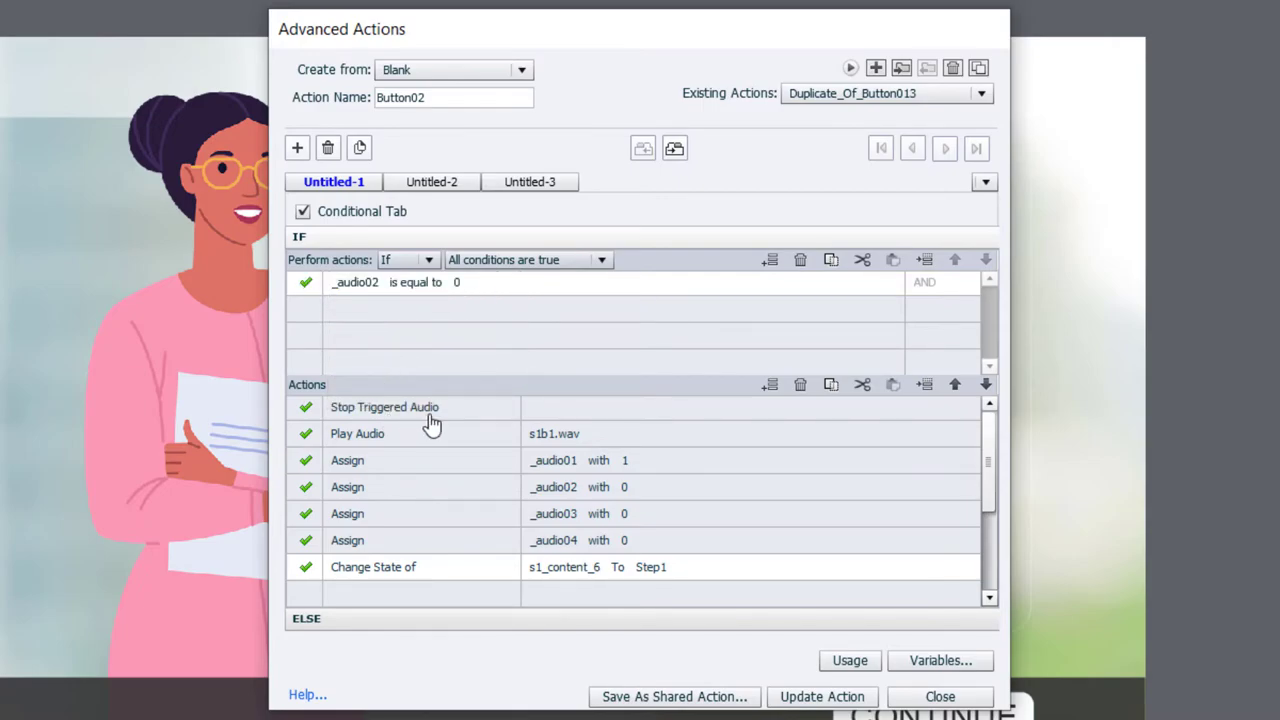
# - Set Button02's Play Audio action to s1b2.wav from the library
pyautogui.click(563, 440)
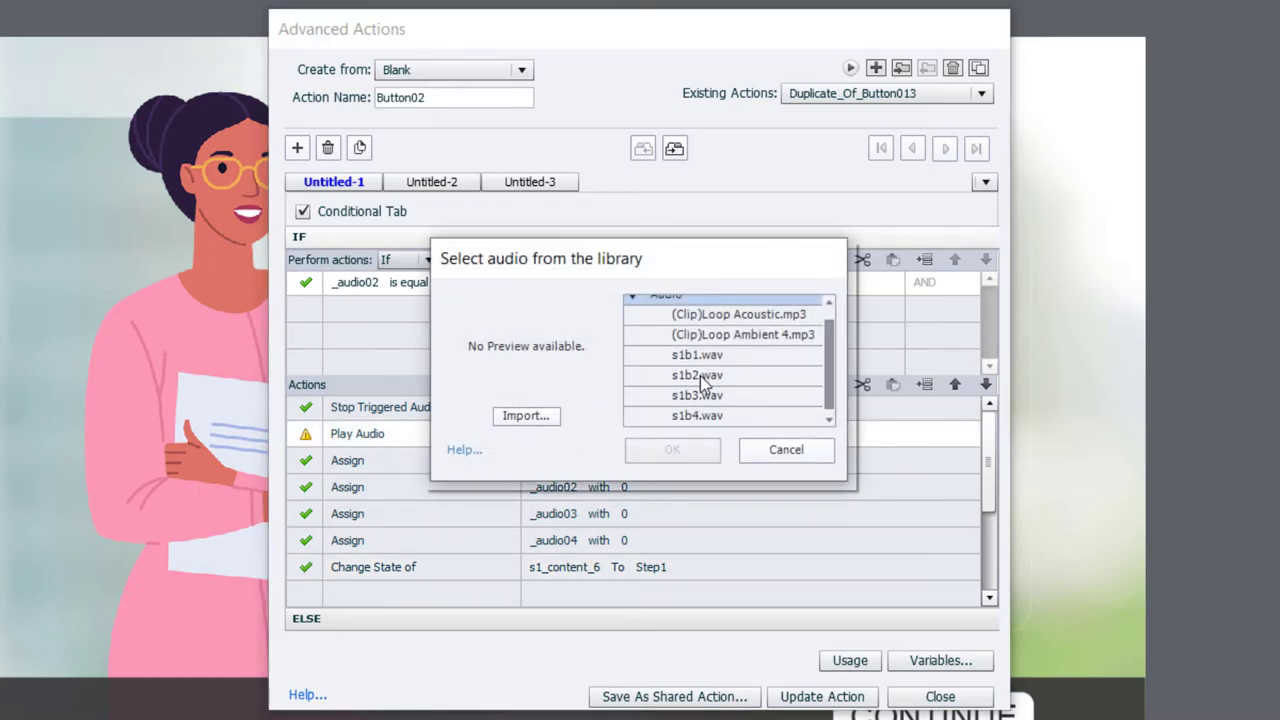
pyautogui.click(701, 378)
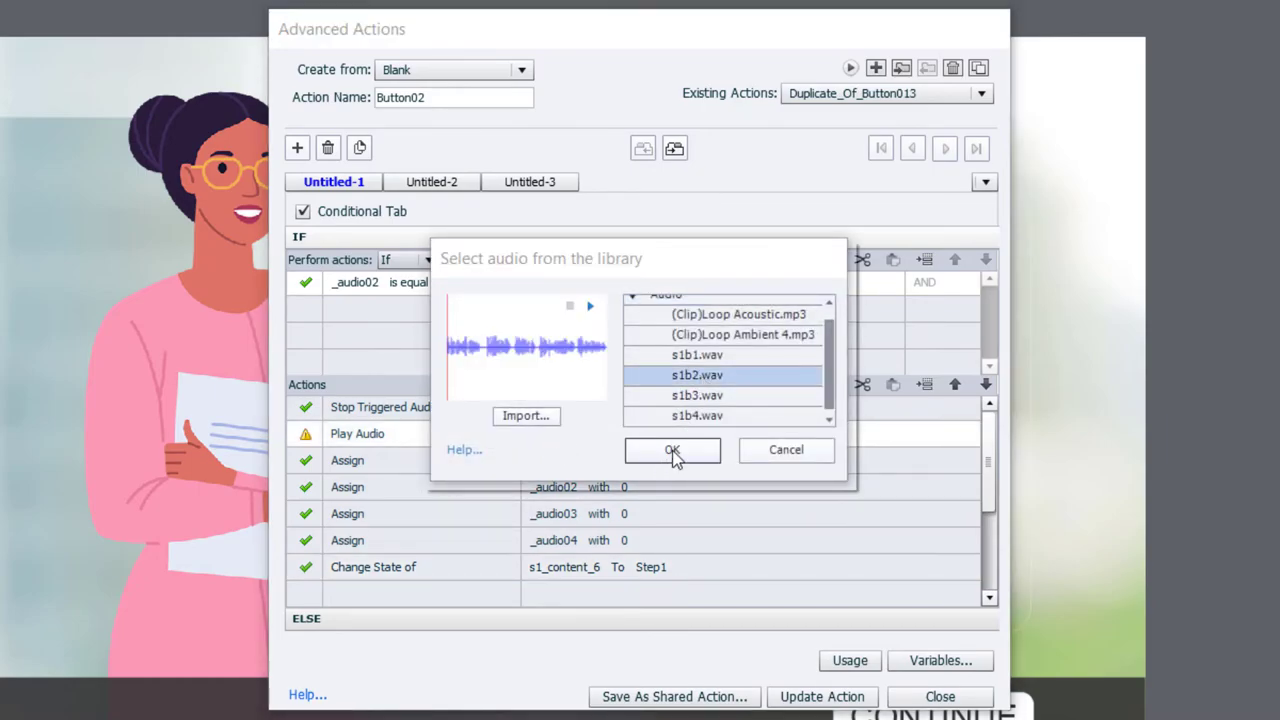
pyautogui.click(681, 451)
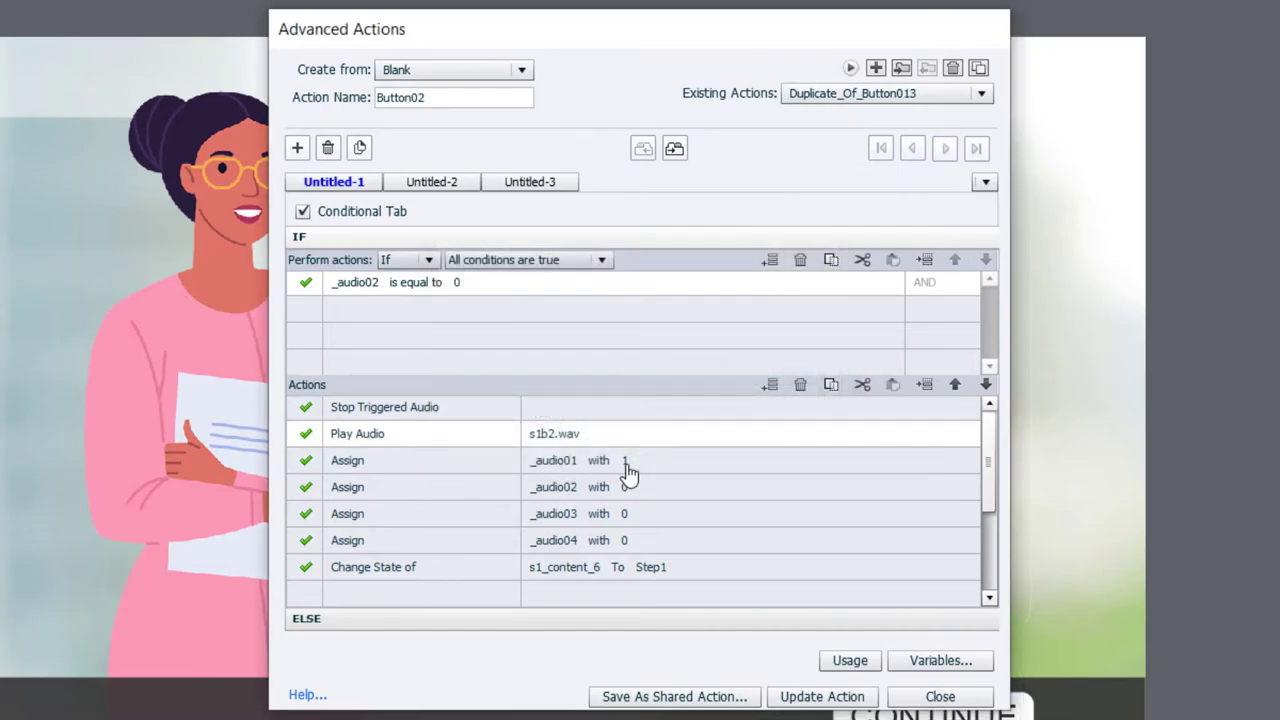
# - In Button02's IF actions, assign the literal 0 to _audio01 and the literal 1 to _audio02
pyautogui.click(627, 463)
pyautogui.click(651, 464)
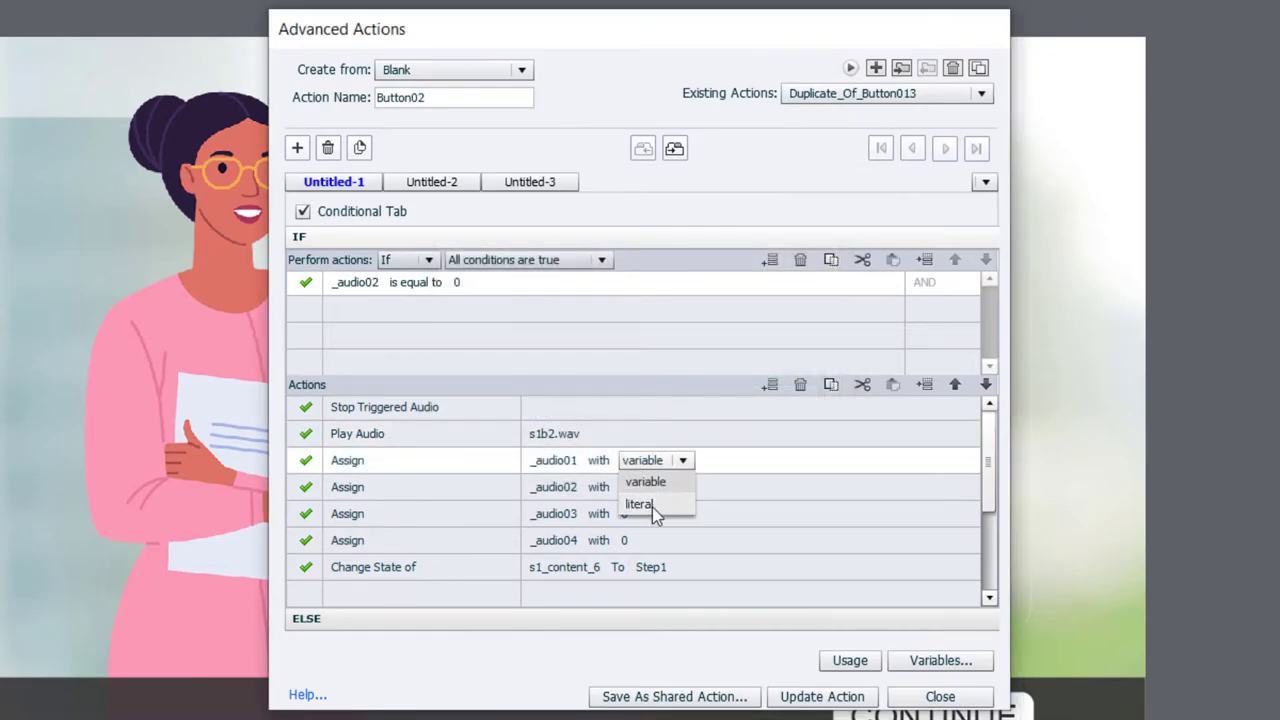
pyautogui.click(640, 504)
pyautogui.press('Return')
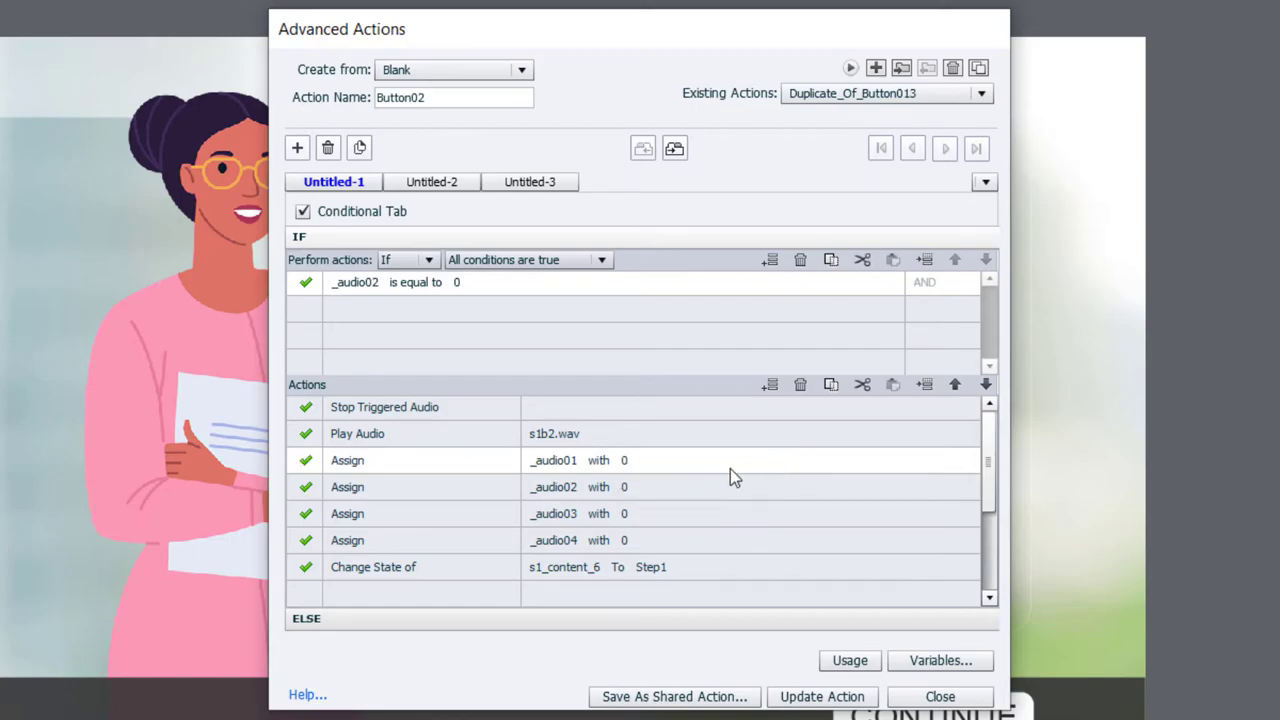
pyautogui.click(622, 490)
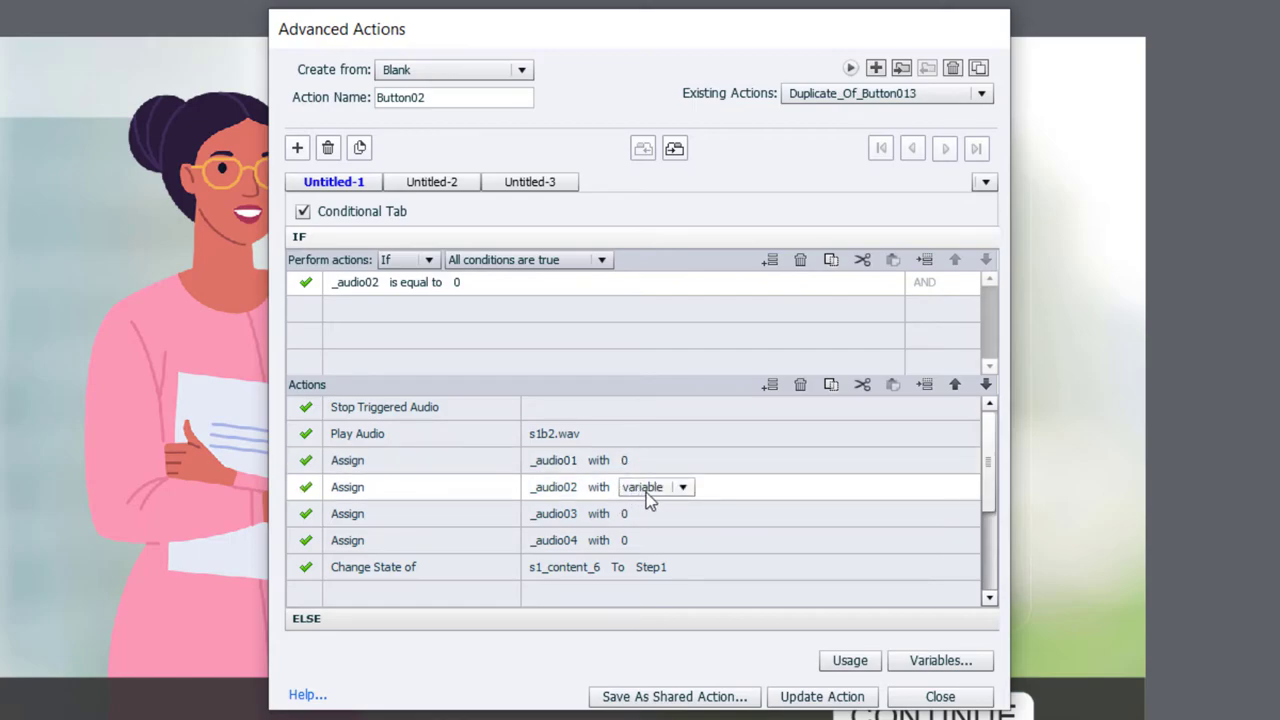
pyautogui.click(646, 490)
pyautogui.click(643, 530)
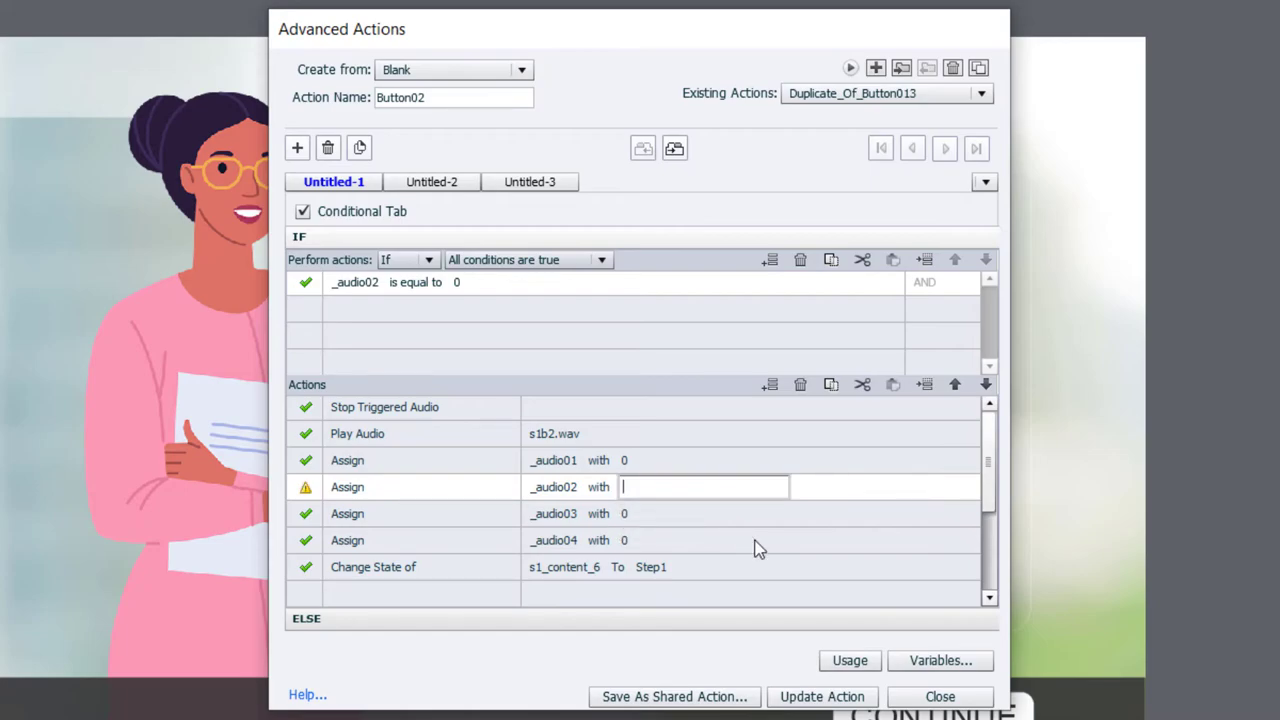
pyautogui.press('Return')
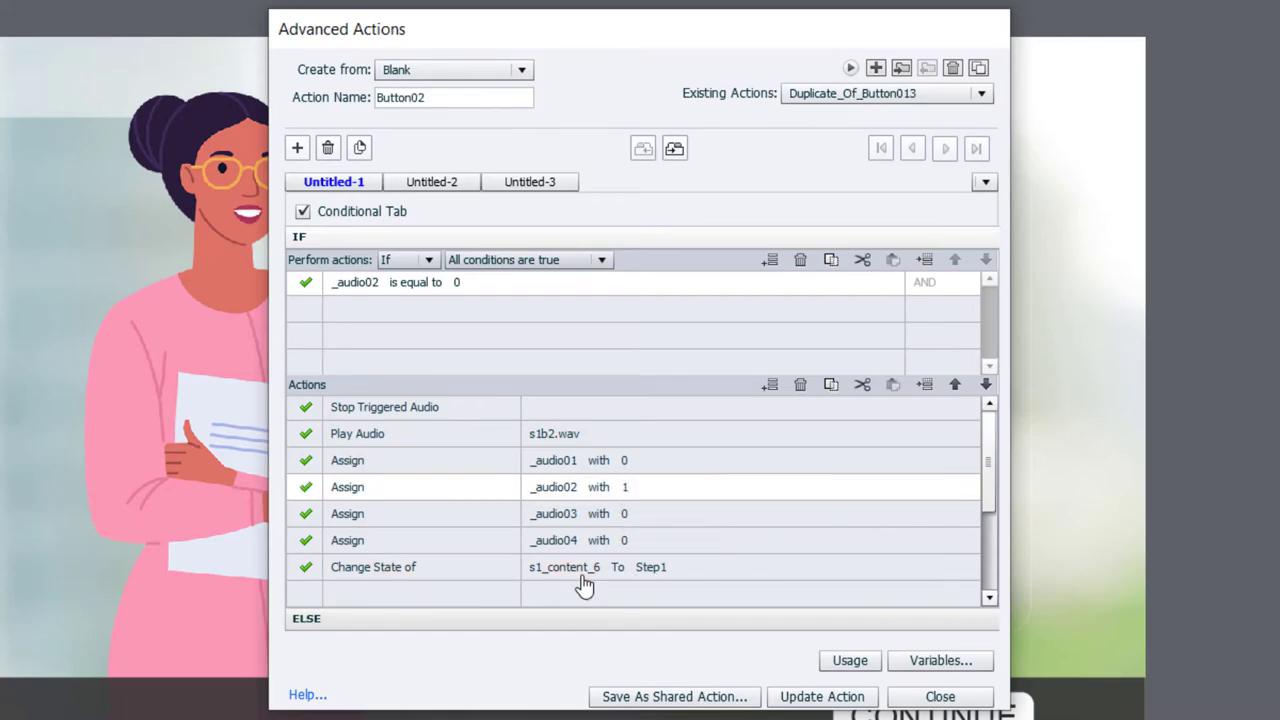
# - Set Button02's Change State of action for s1_content_6 to step2
pyautogui.click(652, 569)
pyautogui.click(657, 571)
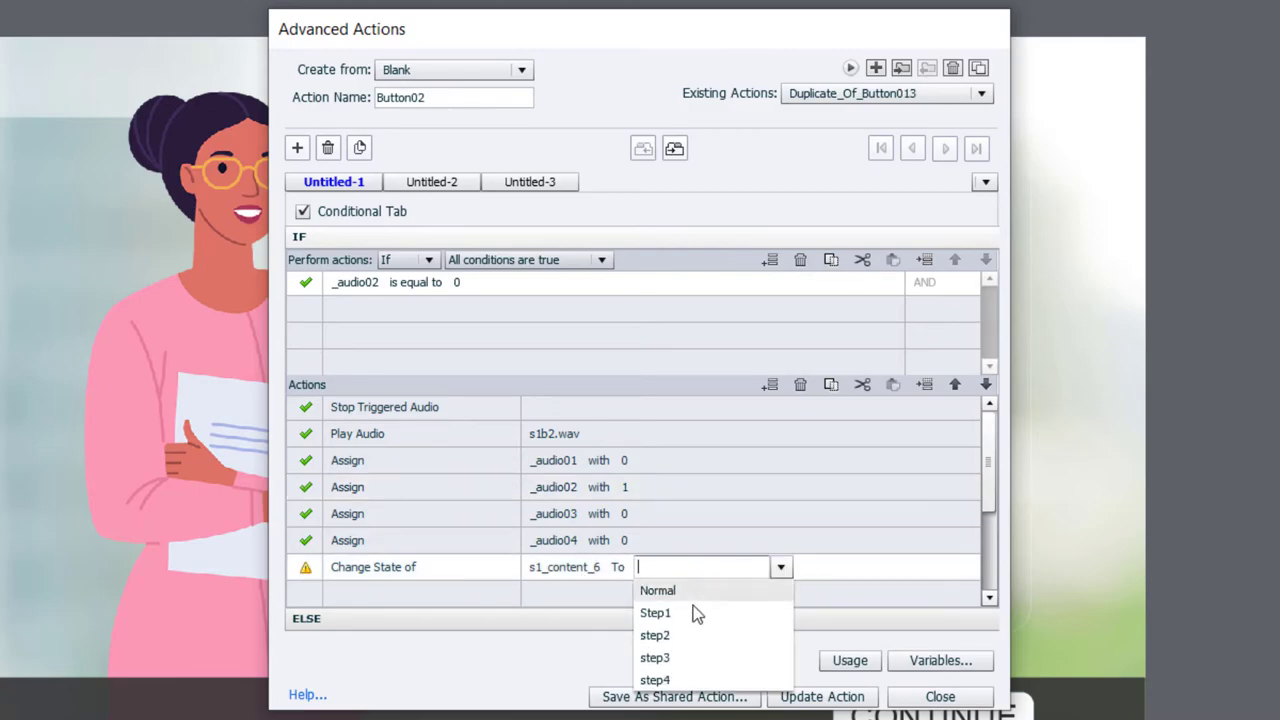
pyautogui.click(679, 640)
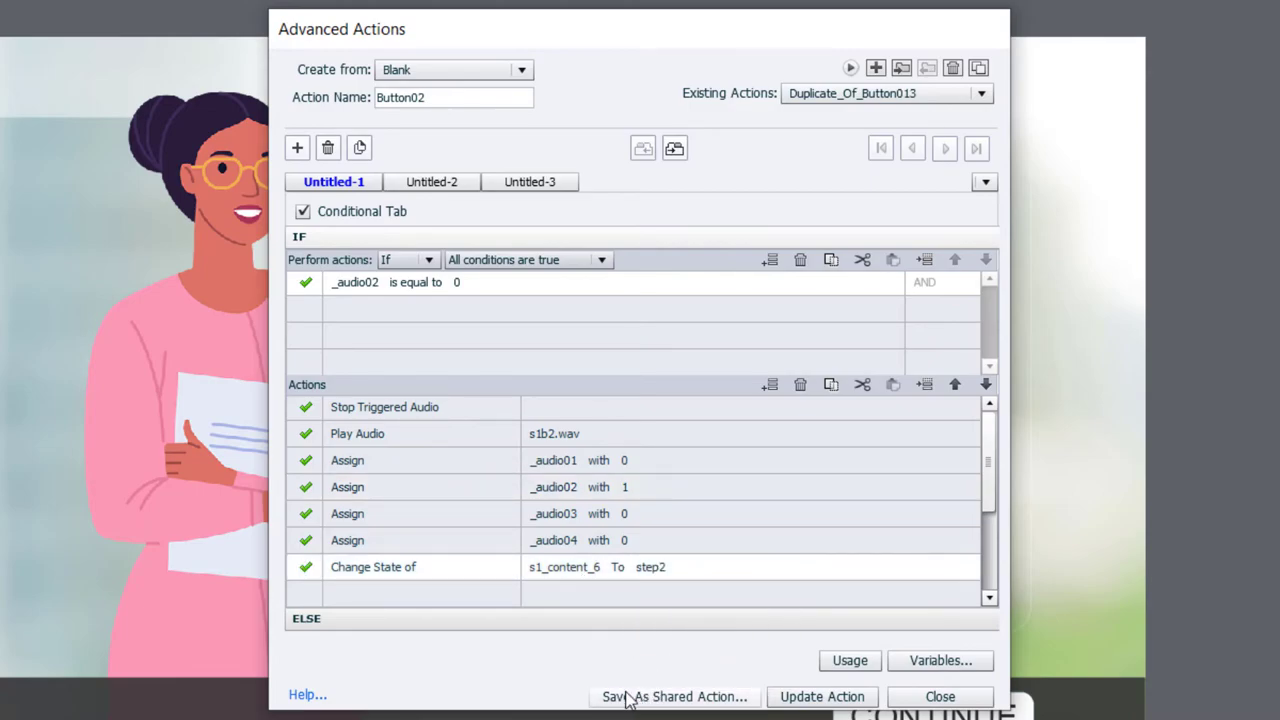
# - Review Button02's ELSE actions and update the saved action
pyautogui.click(448, 620)
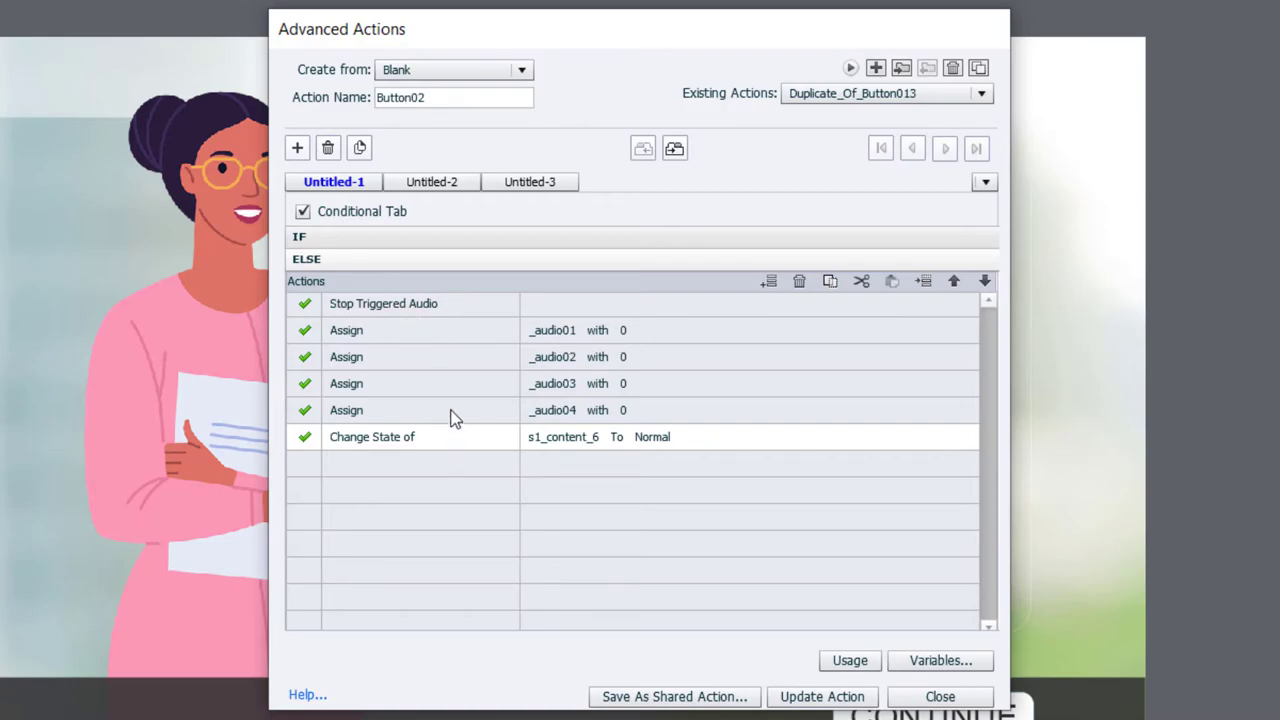
pyautogui.click(380, 235)
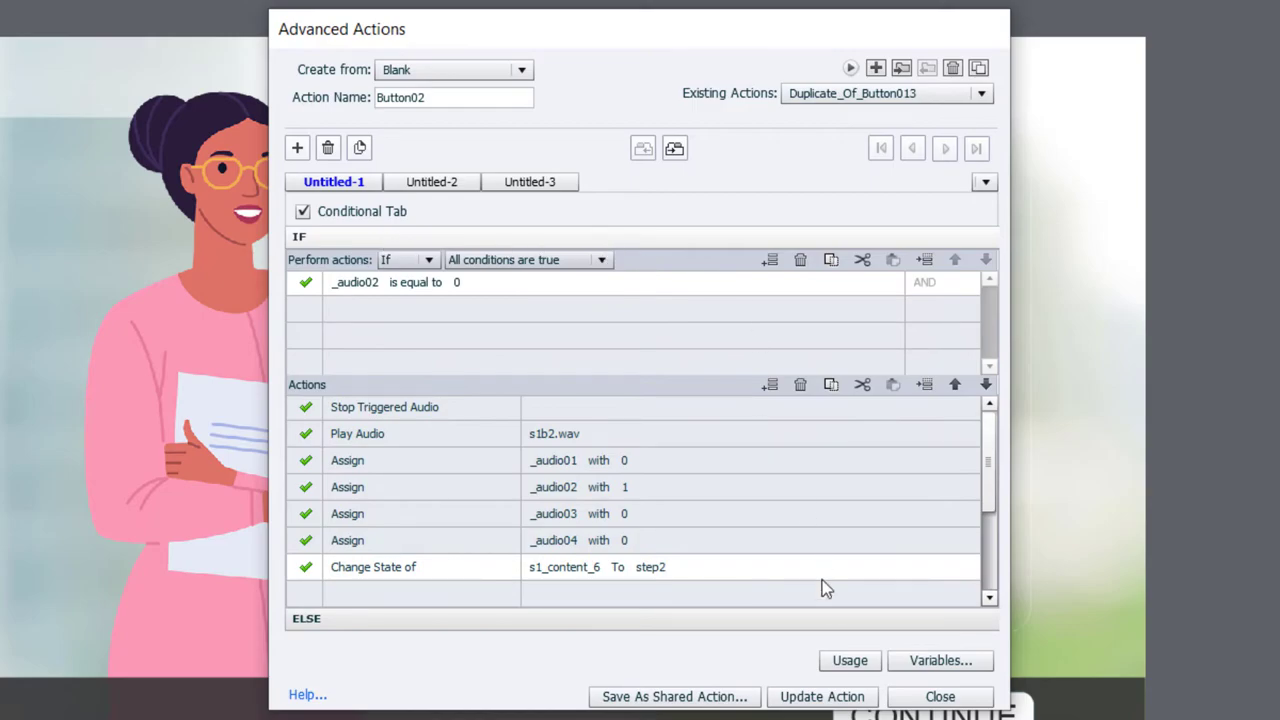
pyautogui.click(822, 696)
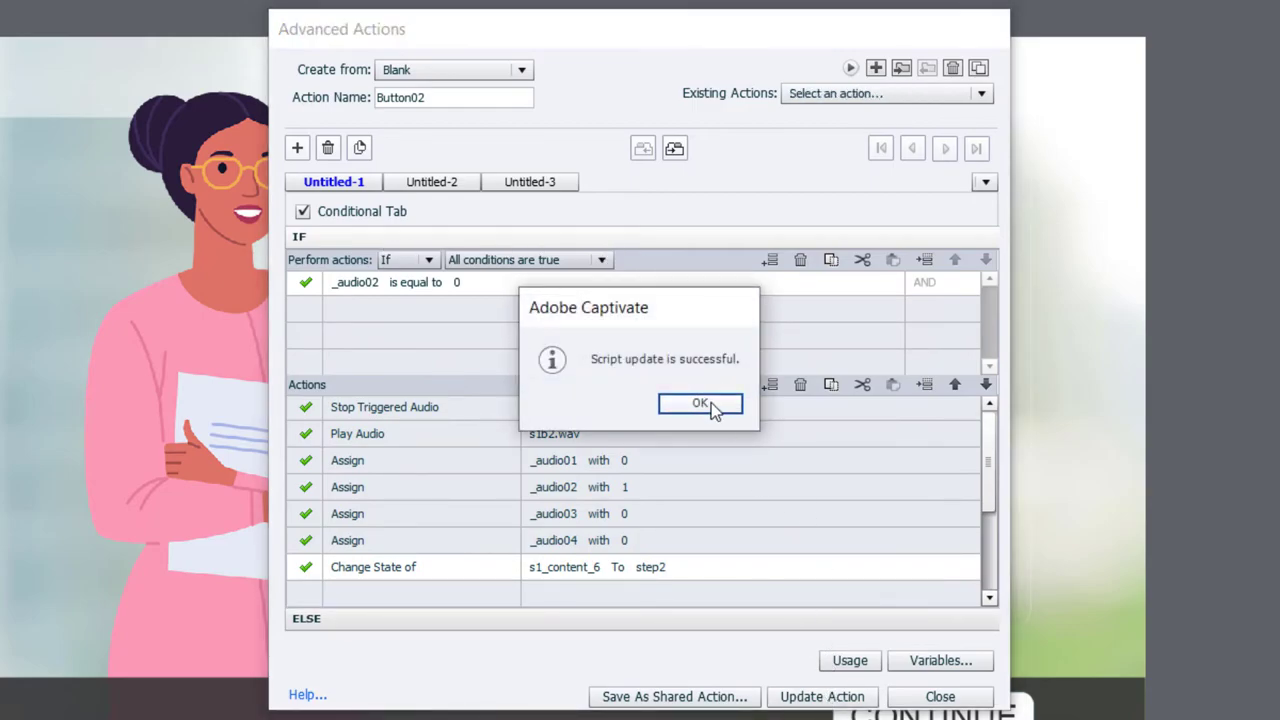
pyautogui.click(709, 403)
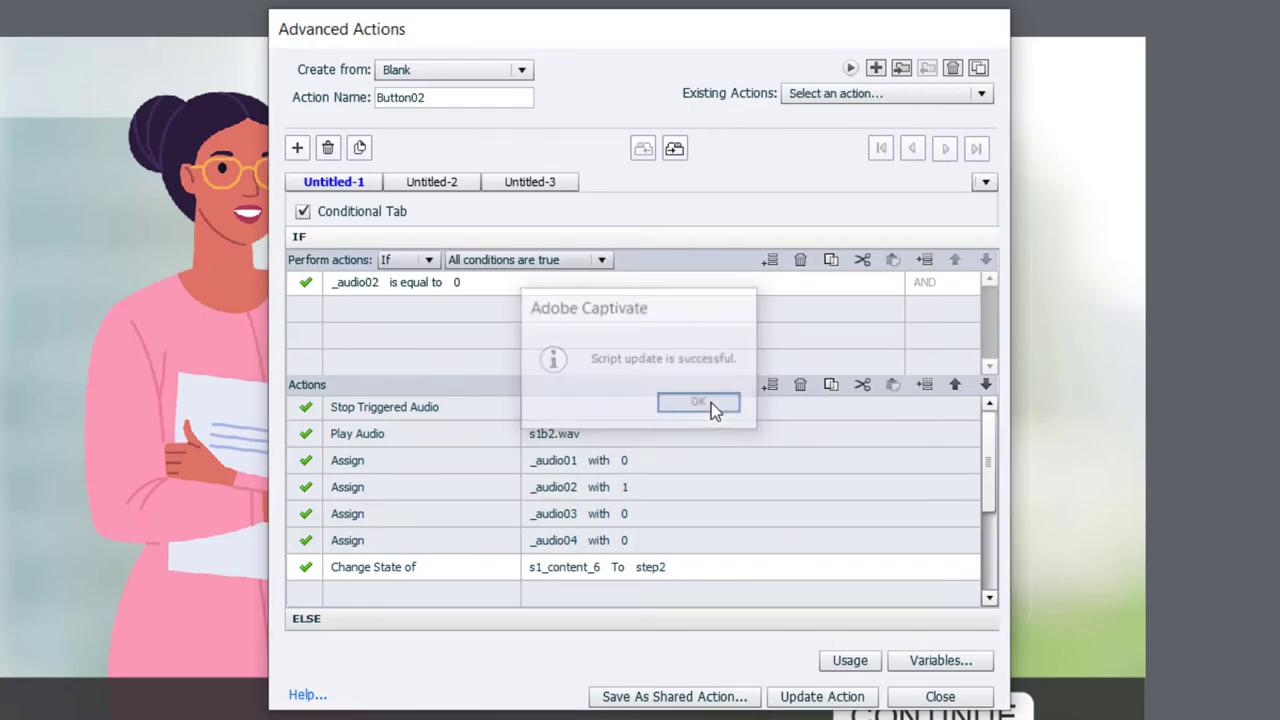
# - Duplicate the Button02 advanced action and rename the copy Button03
pyautogui.click(978, 70)
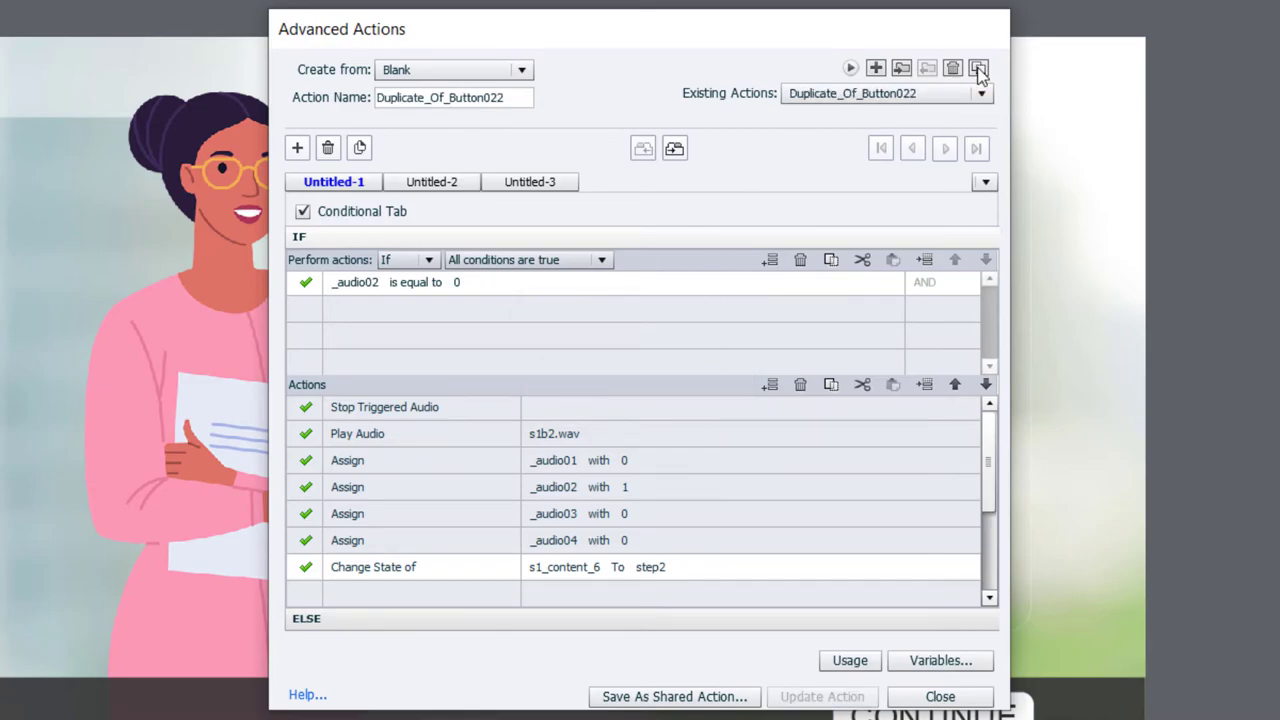
pyautogui.moveTo(518, 97); pyautogui.dragTo(430, 97)
pyautogui.moveTo(225, 98); pyautogui.dragTo(109, 97)
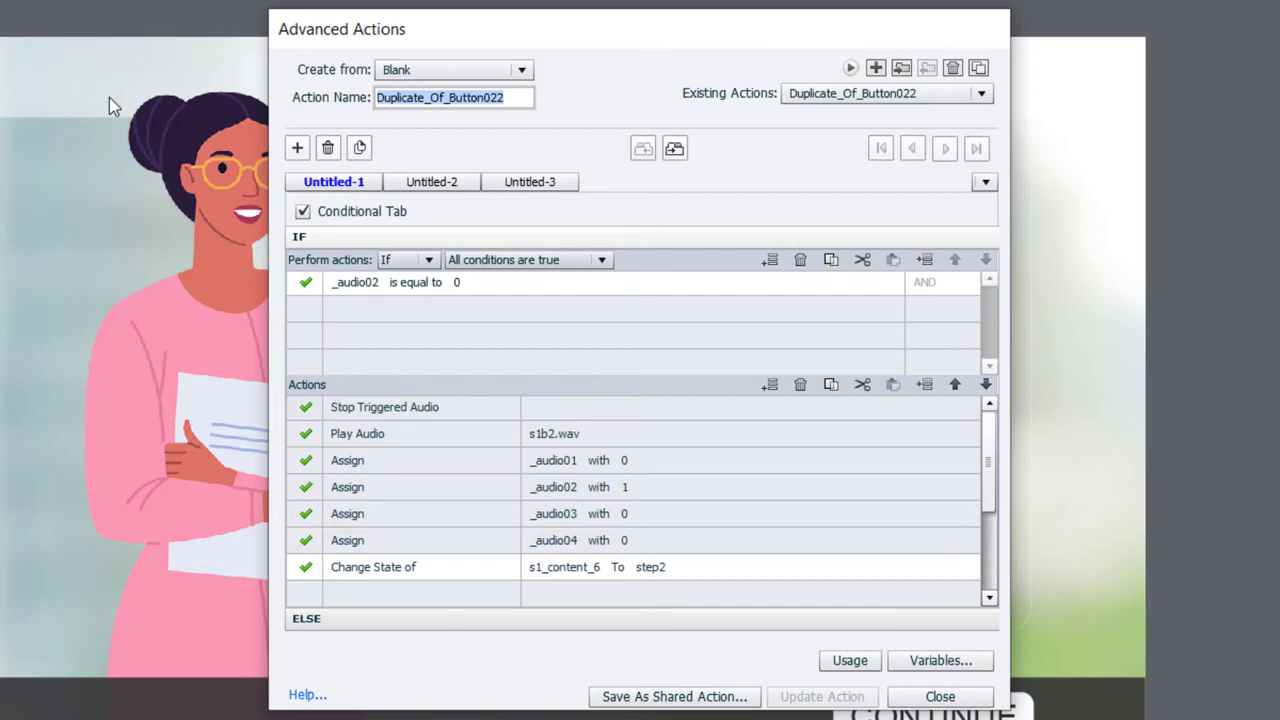
pyautogui.write('Button03')
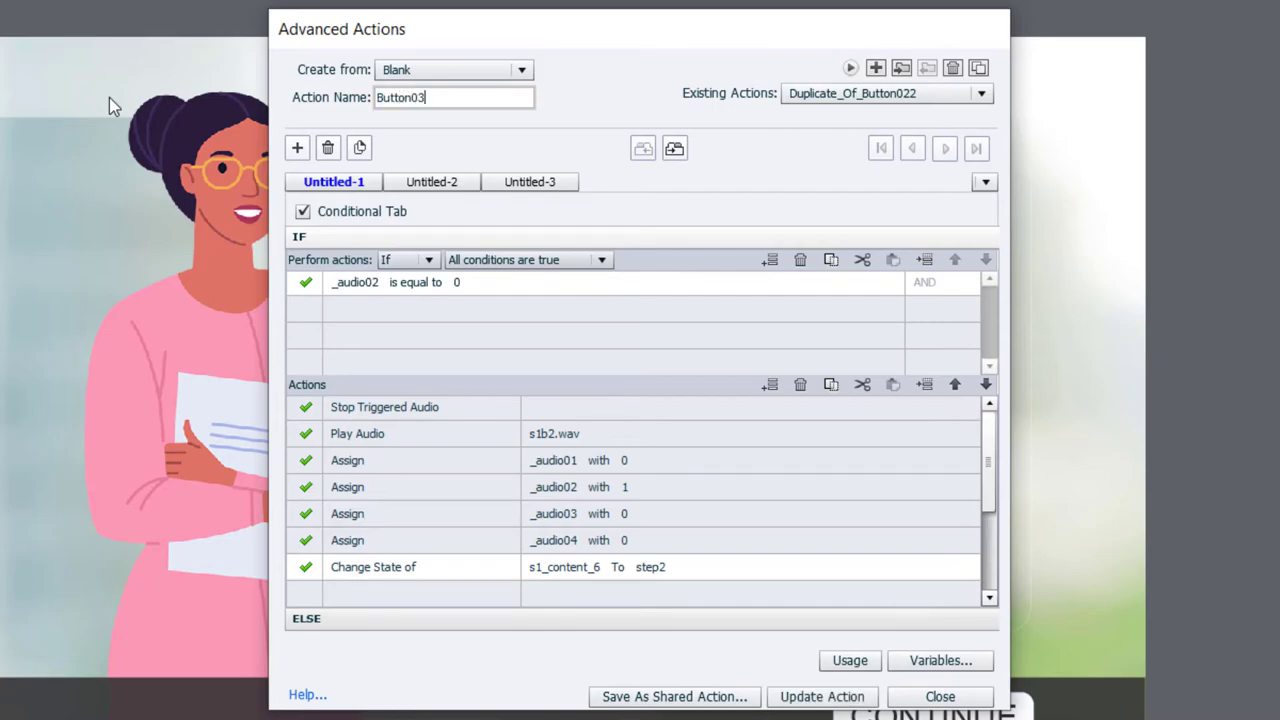
# - Change the variable in Button03's IF condition to _audio03
pyautogui.click(358, 283)
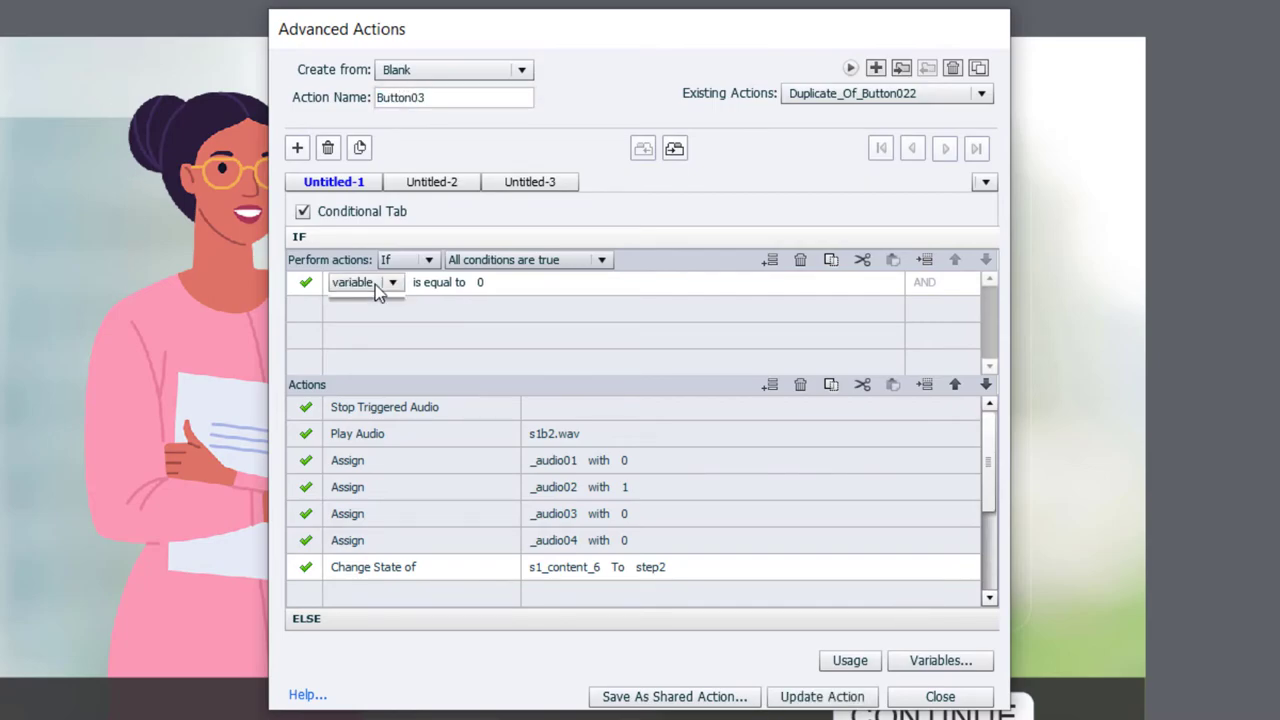
pyautogui.click(378, 286)
pyautogui.click(376, 300)
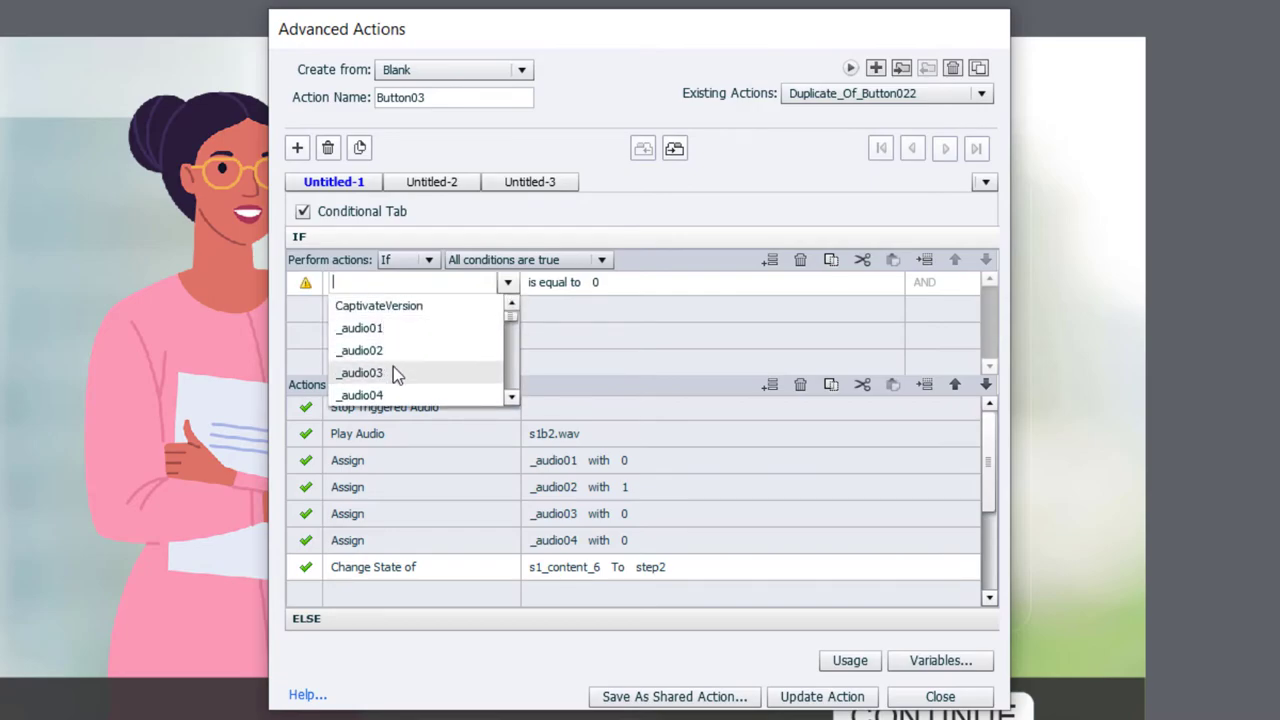
pyautogui.click(393, 373)
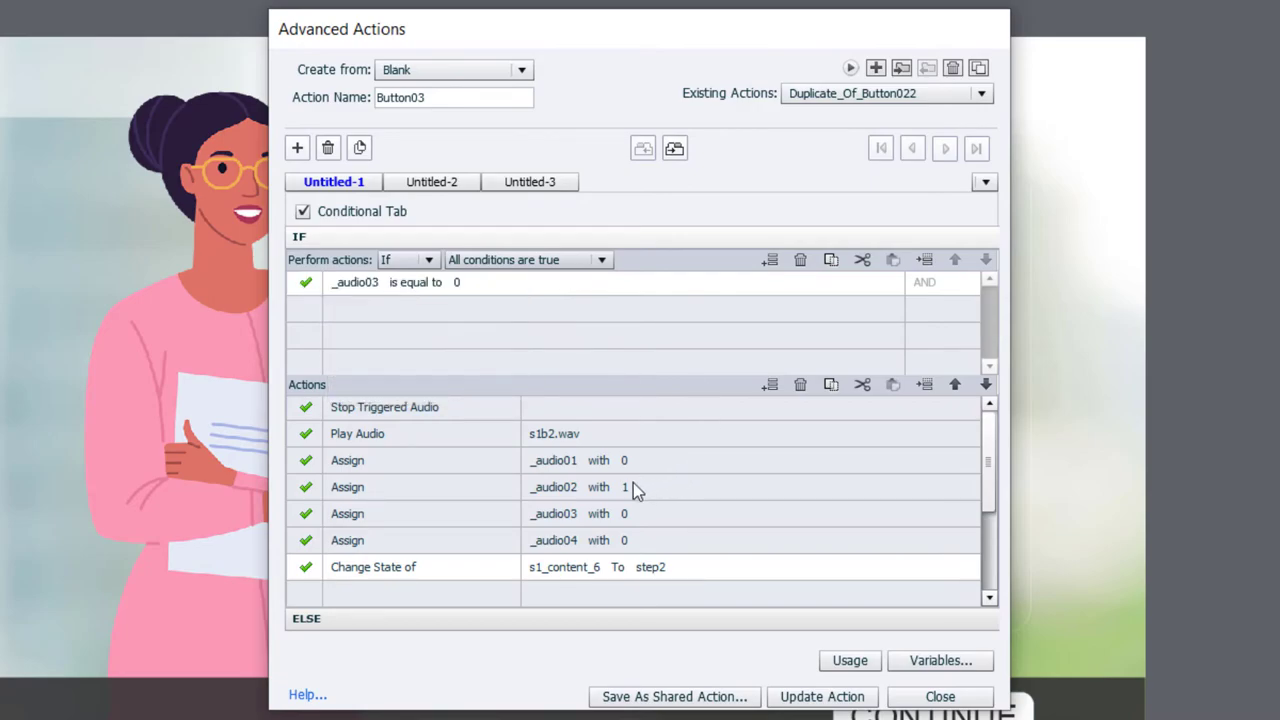
# - Set Button03's Play Audio action to the library file s1b3.wav
pyautogui.click(553, 434)
pyautogui.click(553, 434)
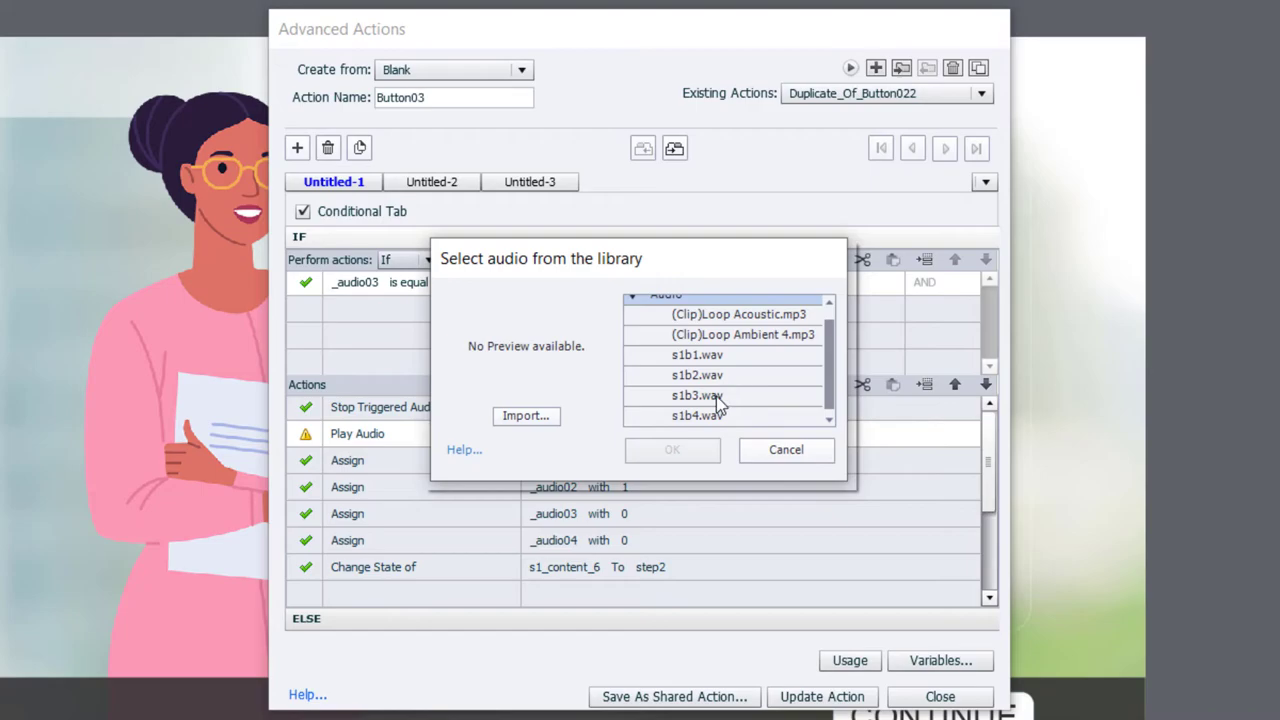
pyautogui.click(716, 396)
pyautogui.click(694, 452)
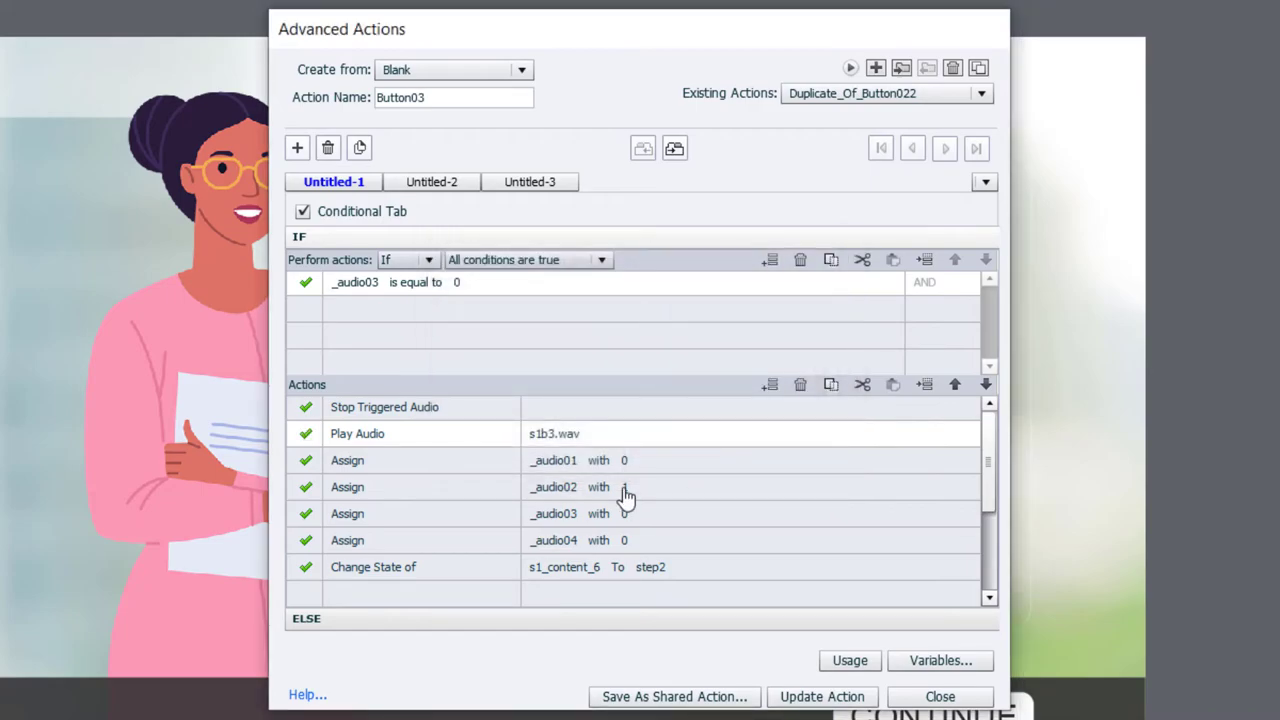
# - In Button03's IF actions, assign the literal 0 to _audio02 and the literal 1 to _audio03
pyautogui.click(624, 489)
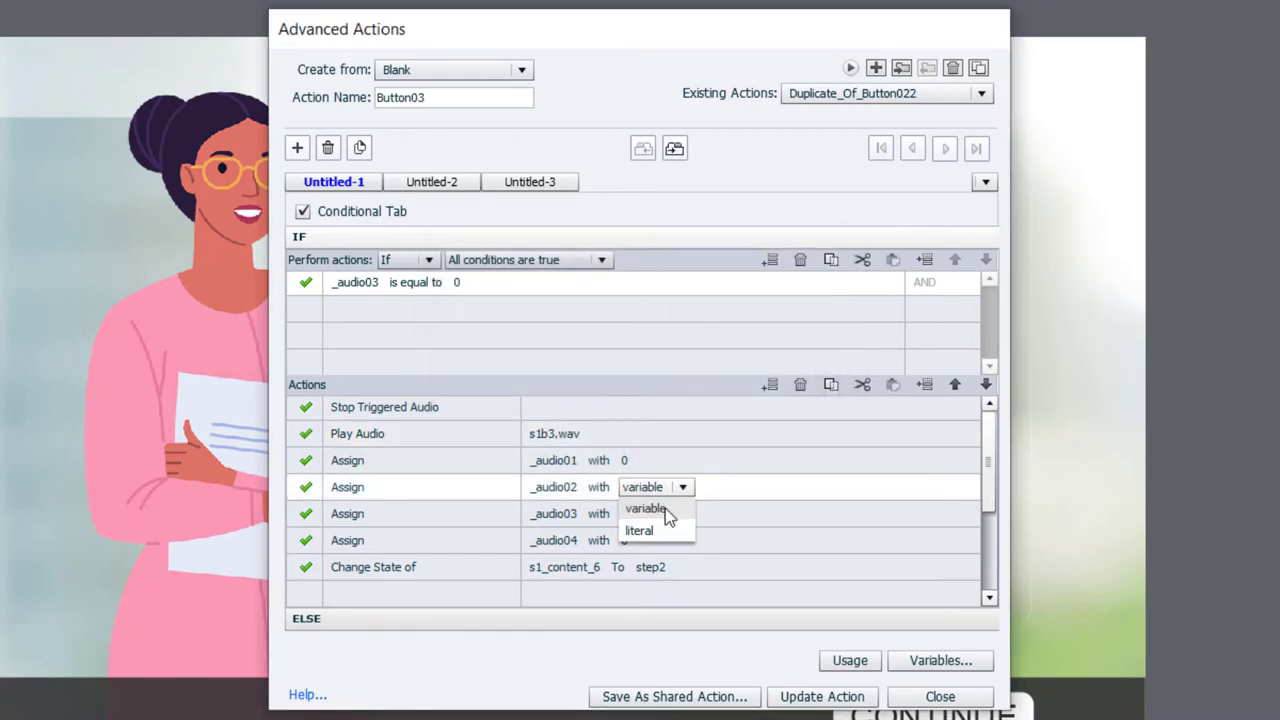
pyautogui.click(648, 532)
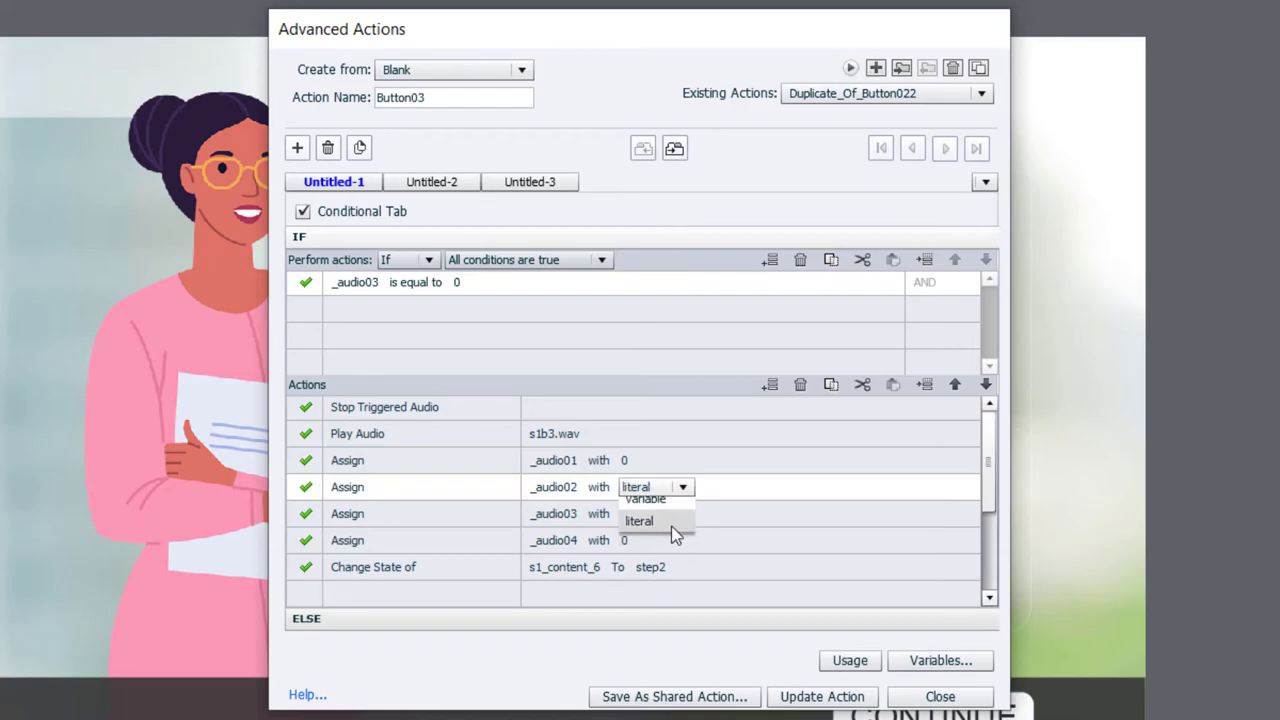
pyautogui.press('Return')
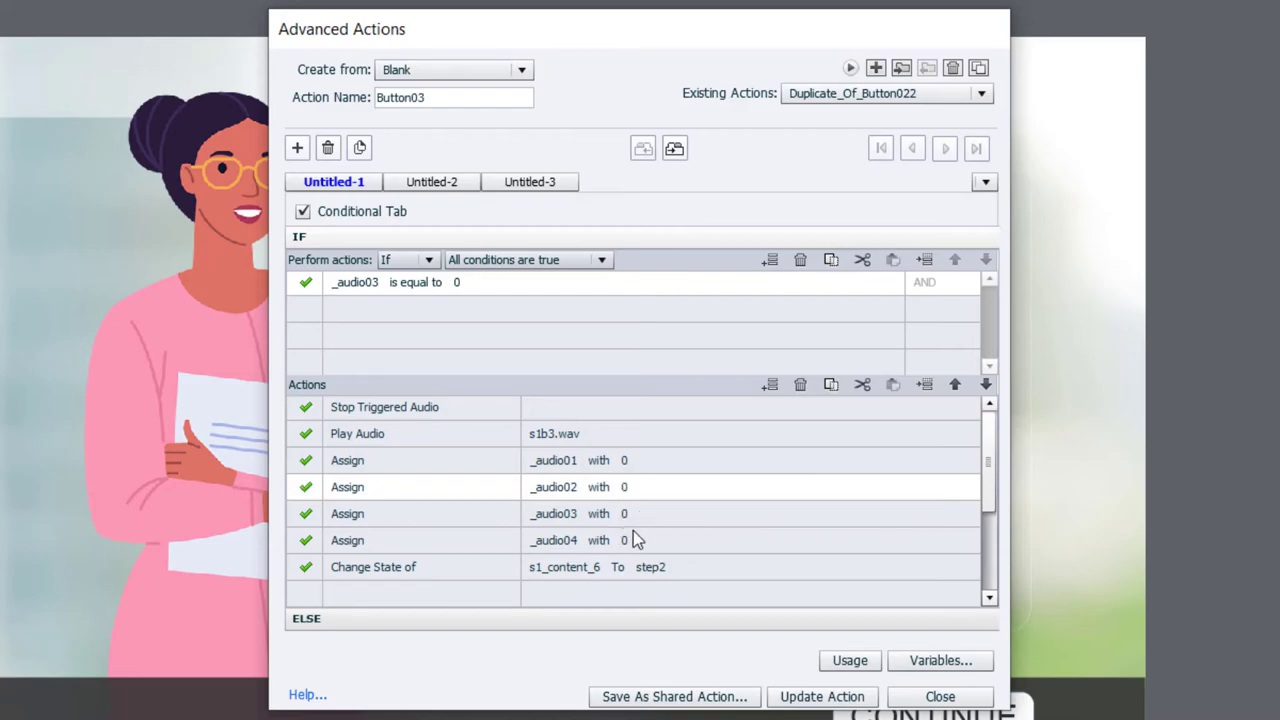
pyautogui.click(628, 522)
pyautogui.click(626, 516)
pyautogui.click(646, 523)
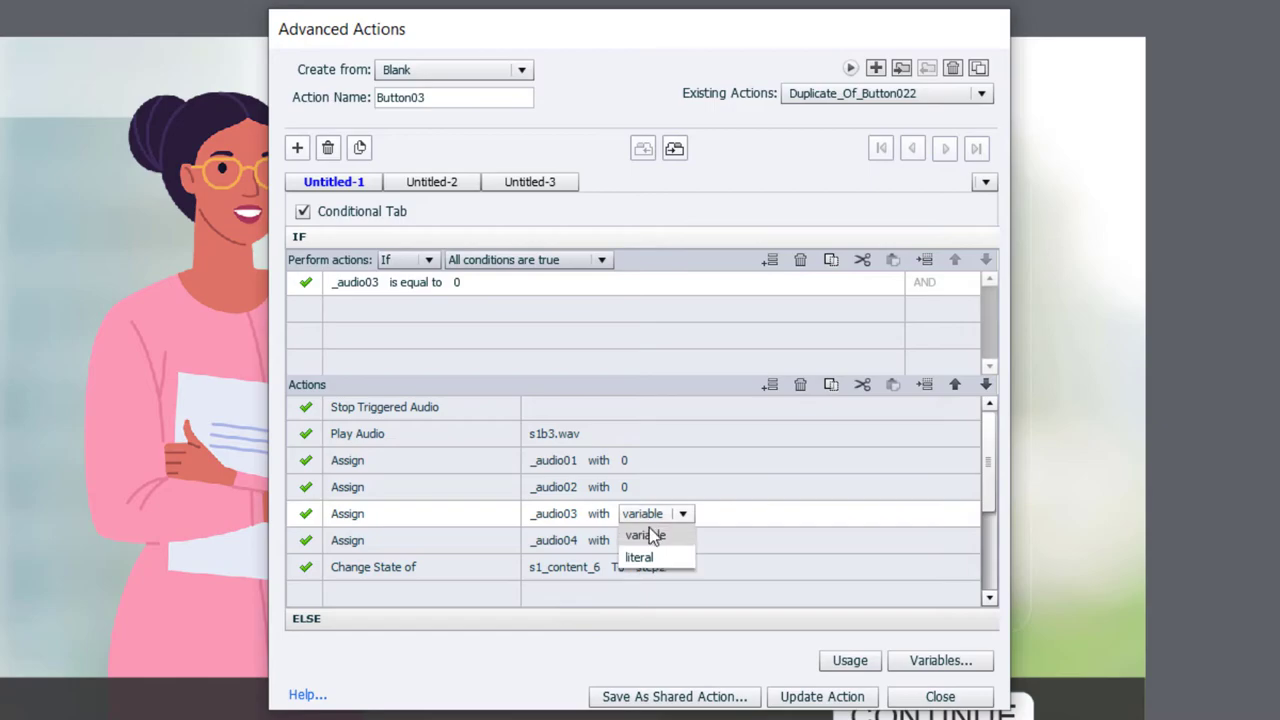
pyautogui.click(654, 560)
pyautogui.write('1')
pyautogui.press('Return')
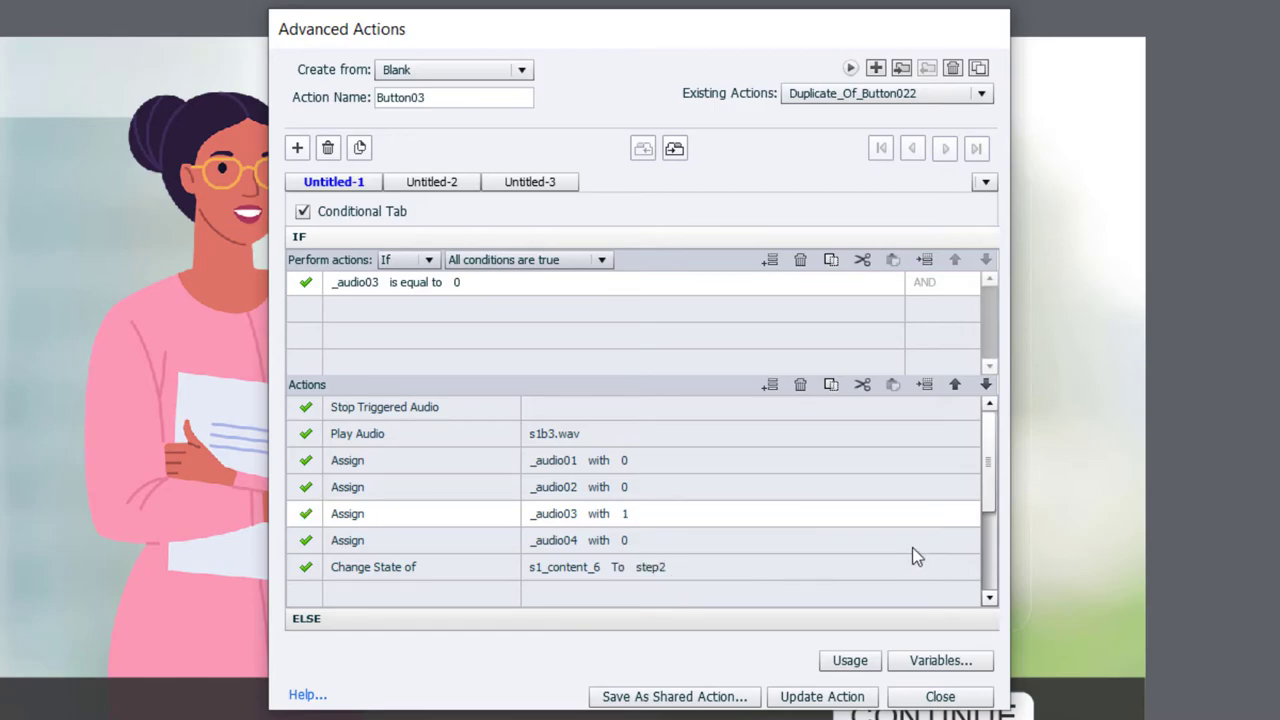
# - Set Button03's Change State of action for s1_content_6 to step3 and update the saved action
pyautogui.click(655, 580)
pyautogui.click(660, 571)
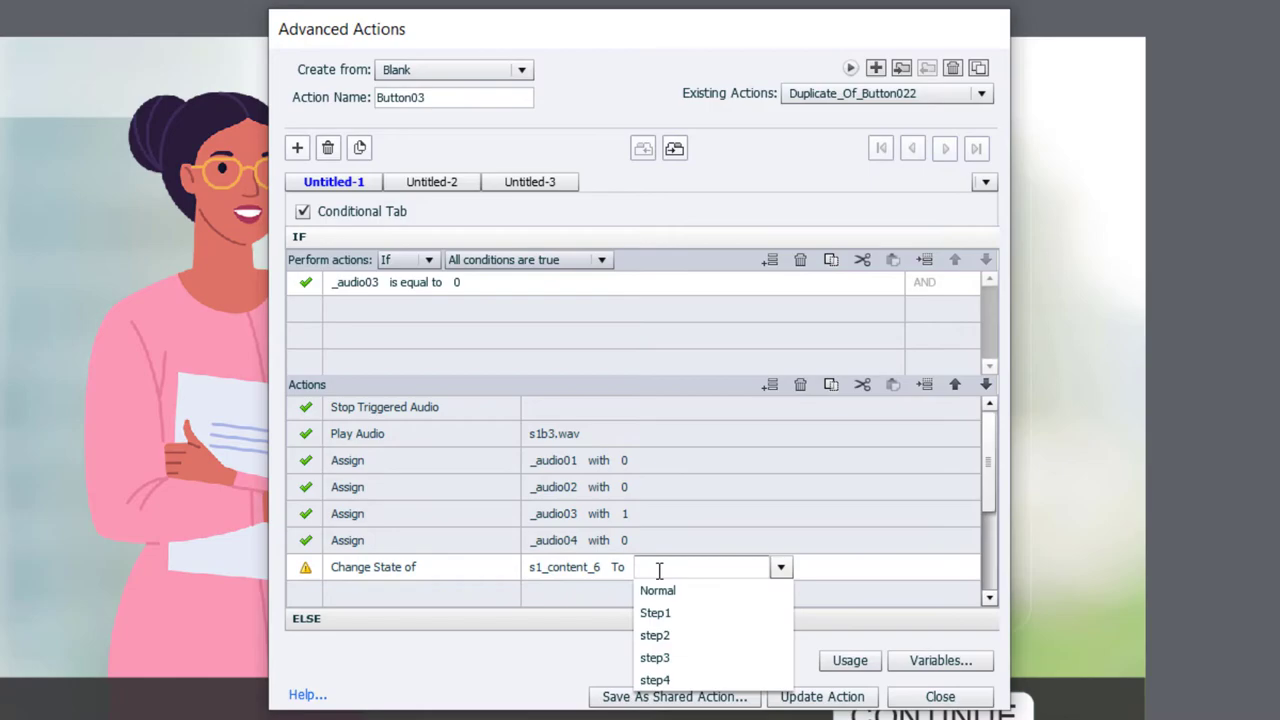
pyautogui.click(677, 662)
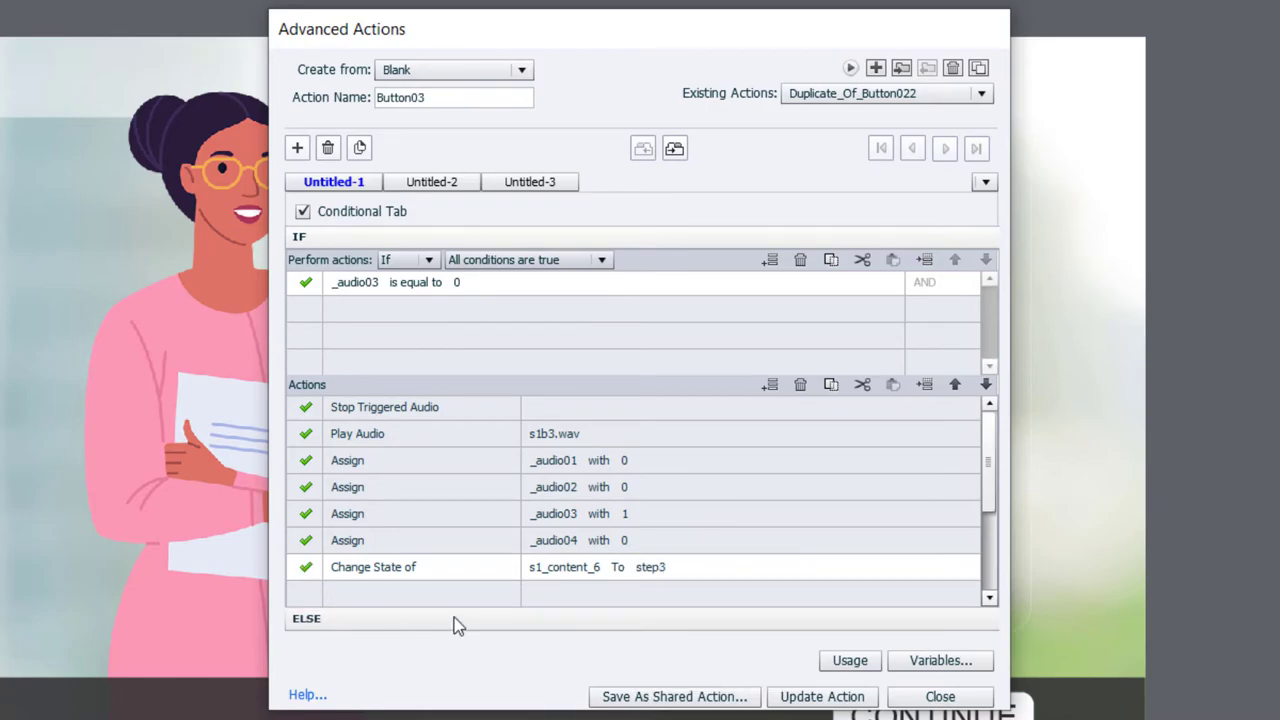
pyautogui.click(816, 699)
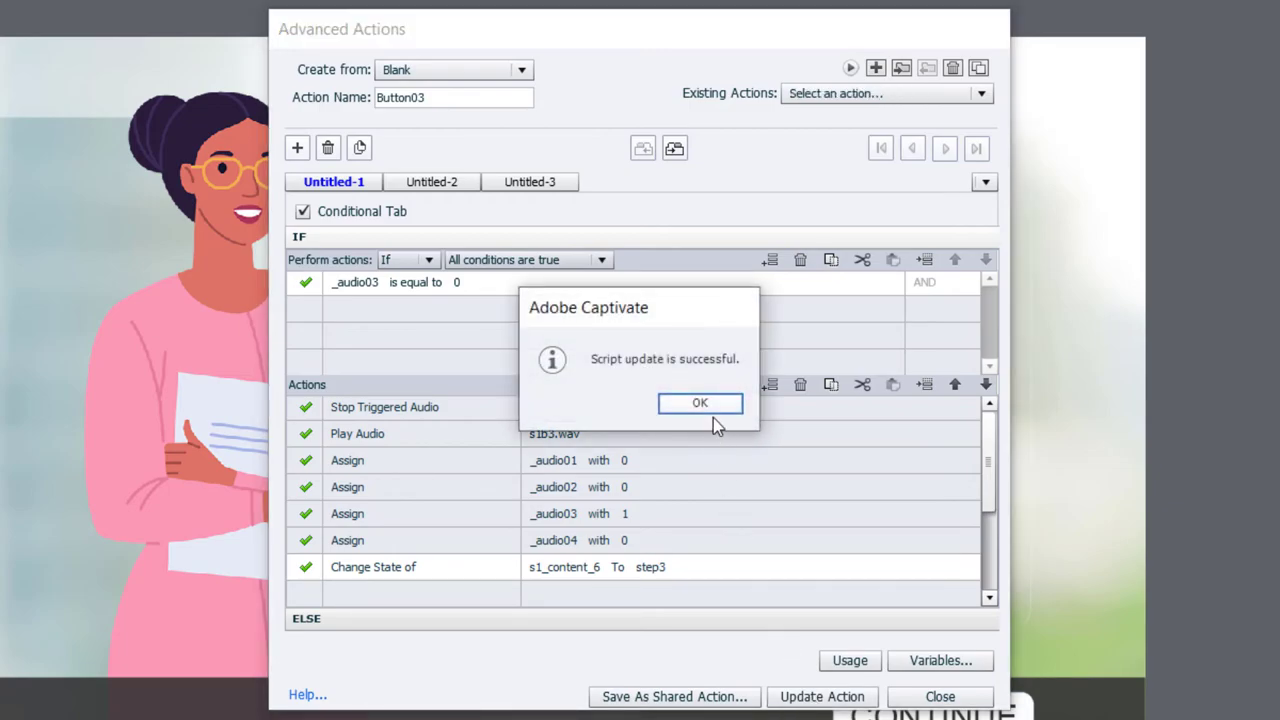
pyautogui.click(697, 403)
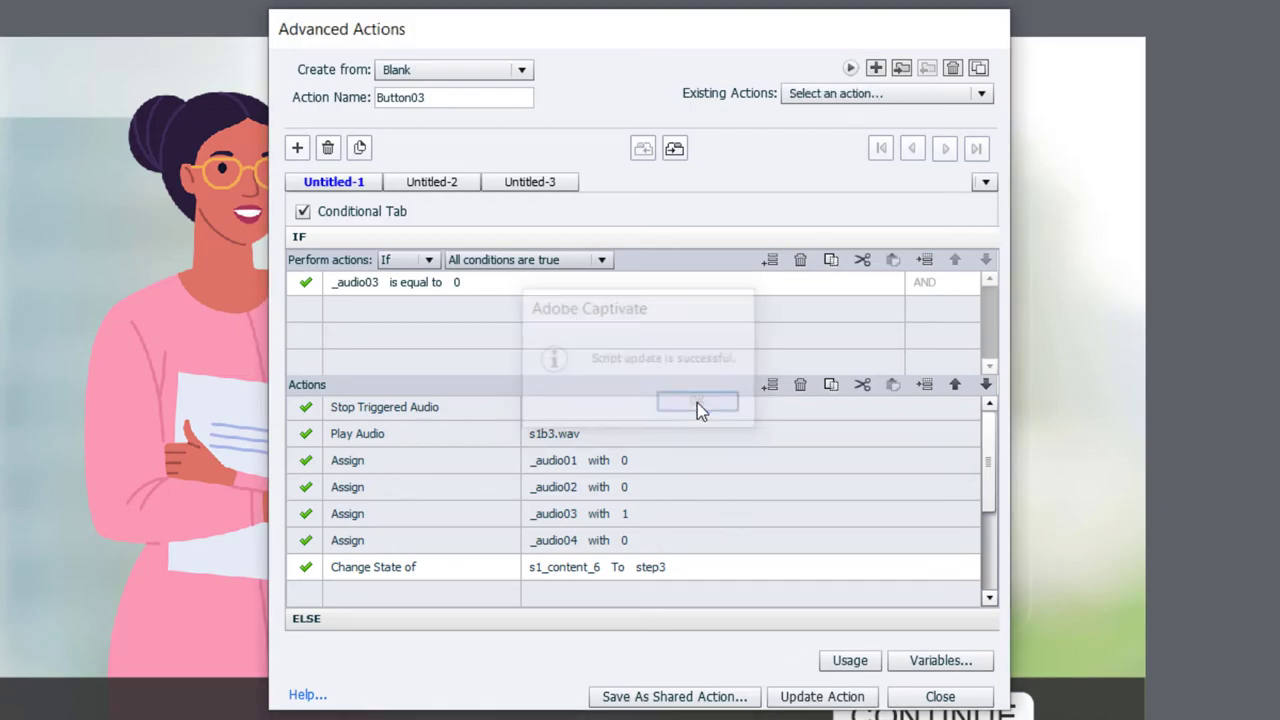
# - Duplicate the Button03 advanced action and rename the copy Button04
pyautogui.click(978, 67)
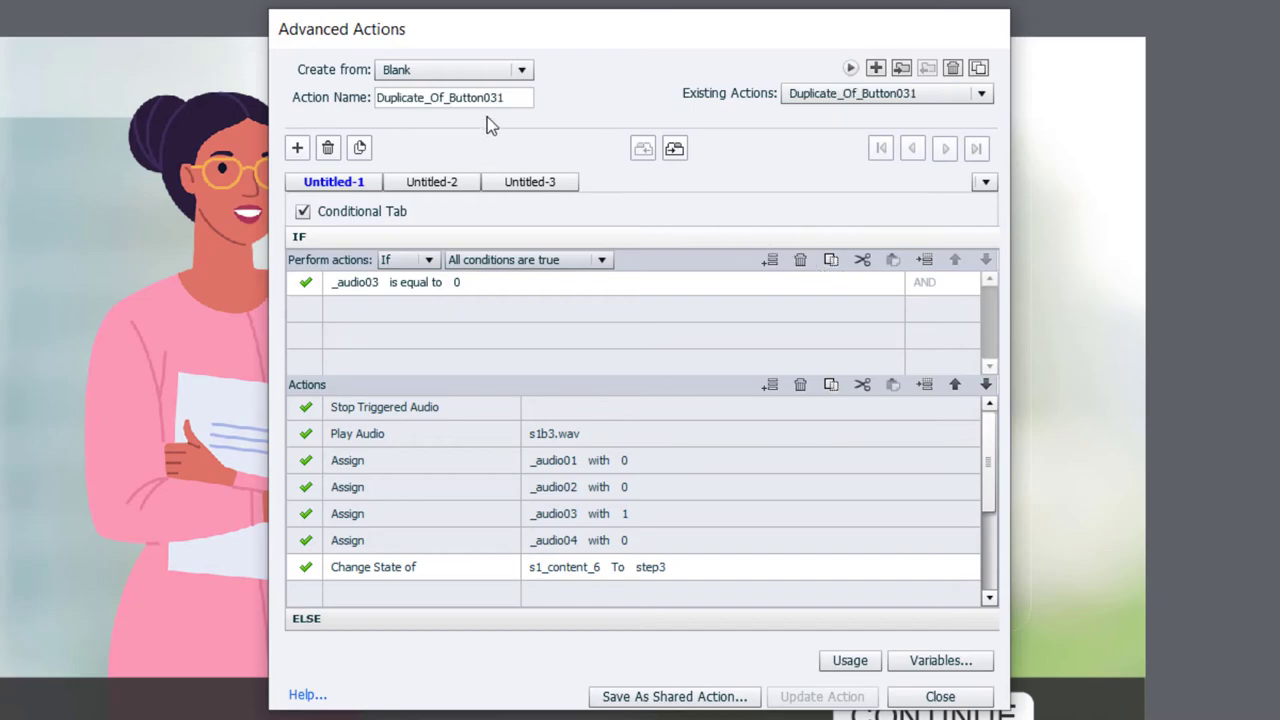
pyautogui.doubleClick(450, 97)
pyautogui.write('Button04')
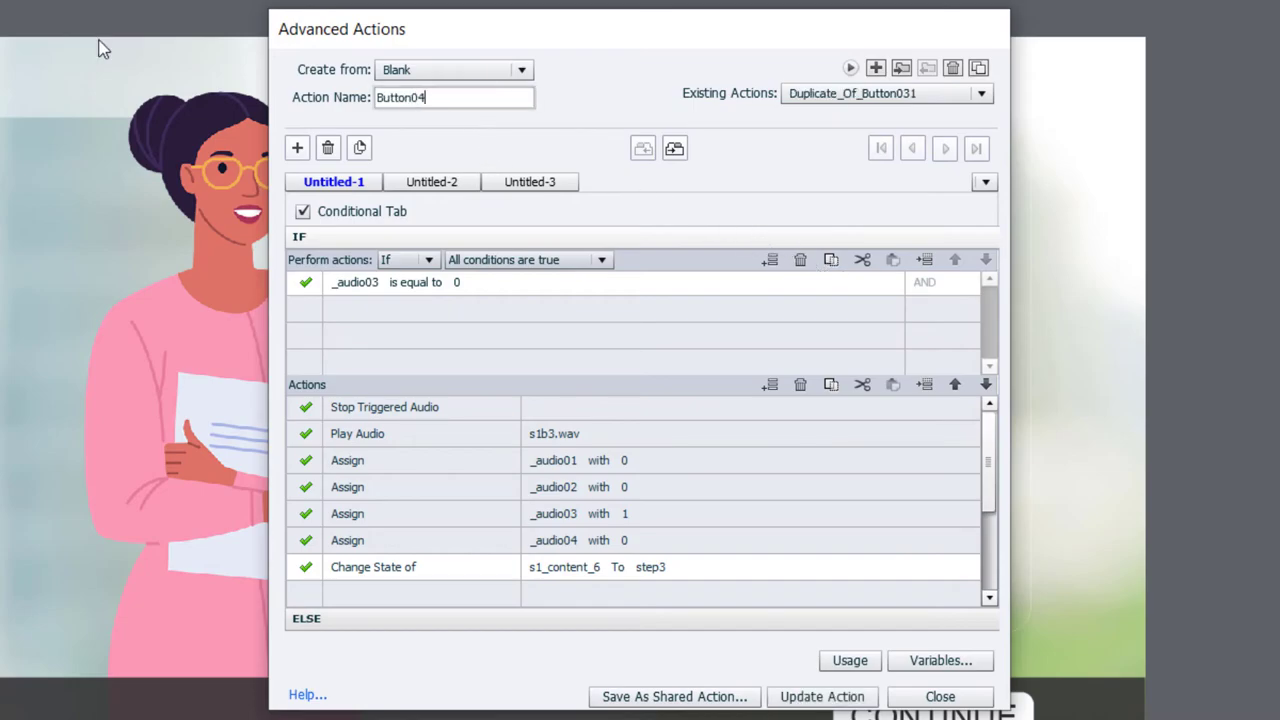
# - Change the variable in Button04's IF condition to _audio04
pyautogui.click(362, 285)
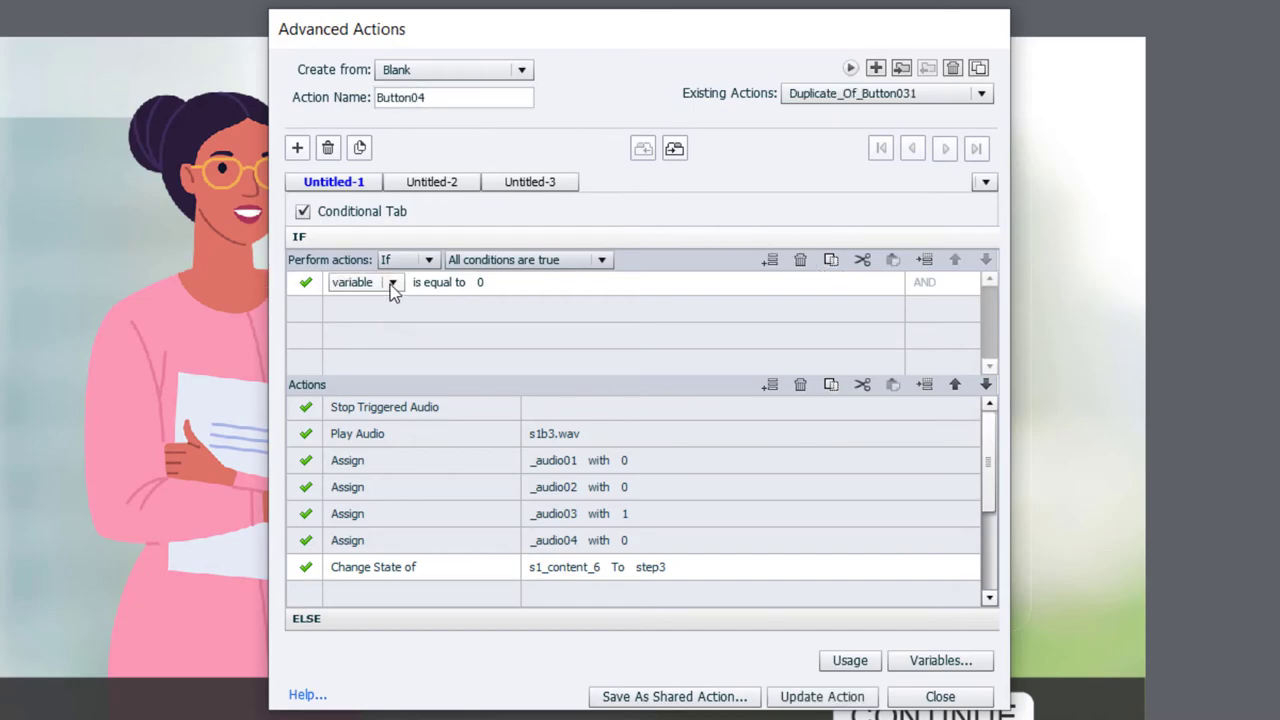
pyautogui.click(393, 284)
pyautogui.click(378, 304)
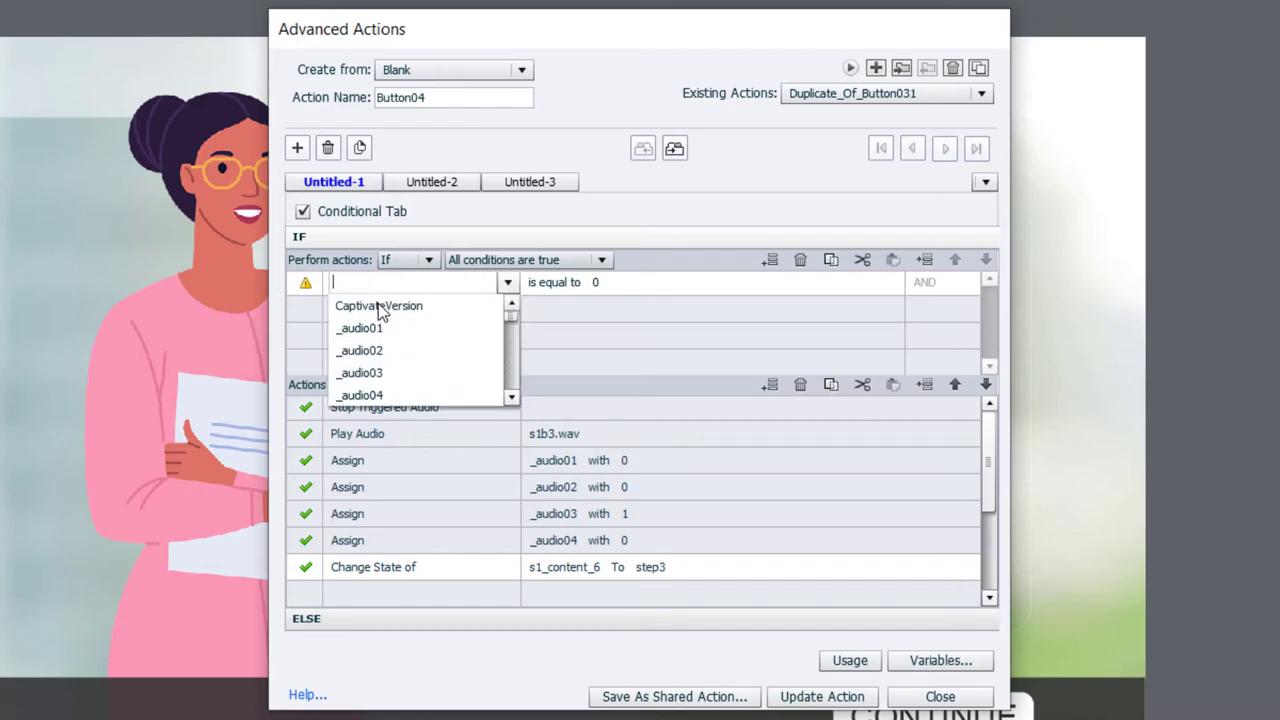
pyautogui.click(365, 395)
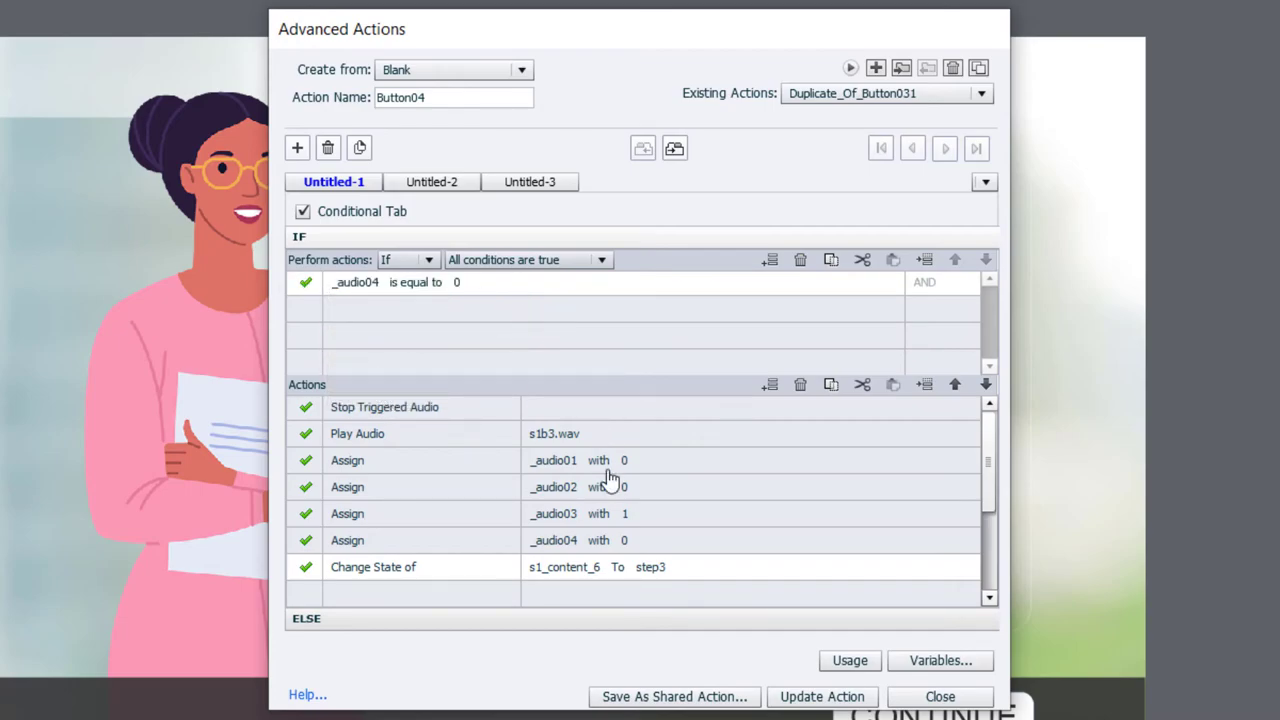
# - Set Button04's Play Audio action to the library file s1b4.wav
pyautogui.click(553, 434)
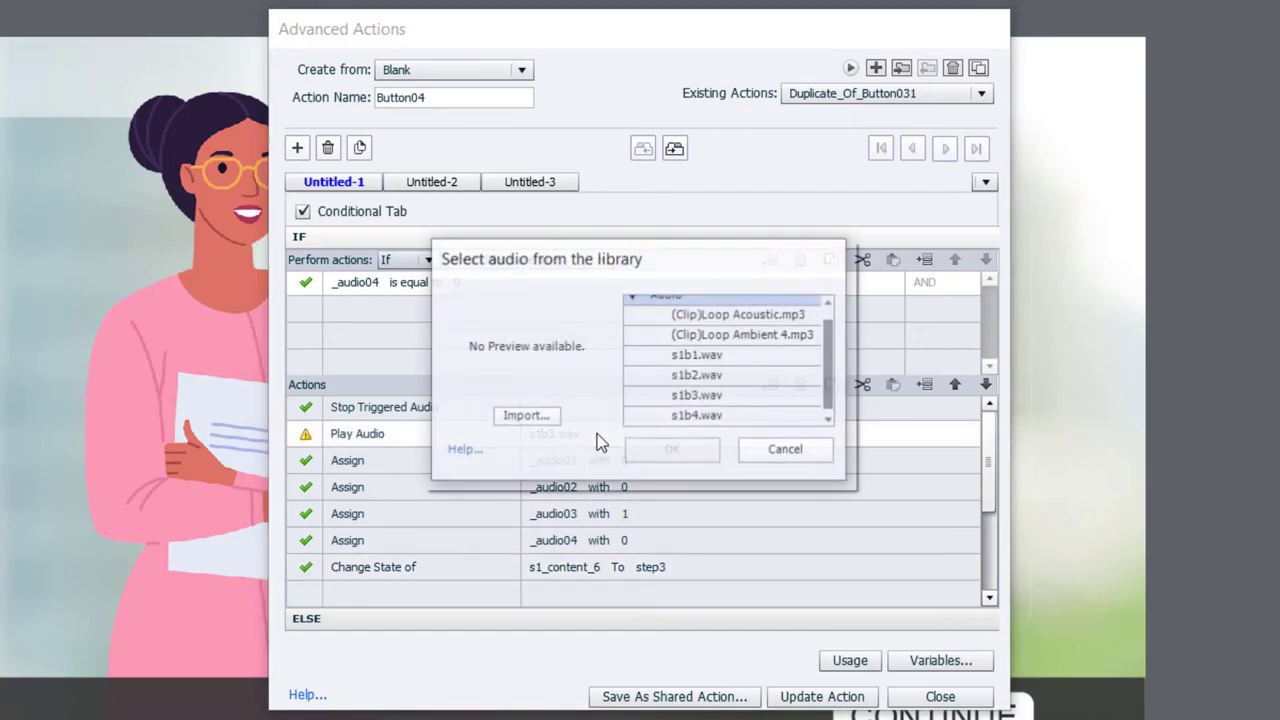
pyautogui.click(699, 418)
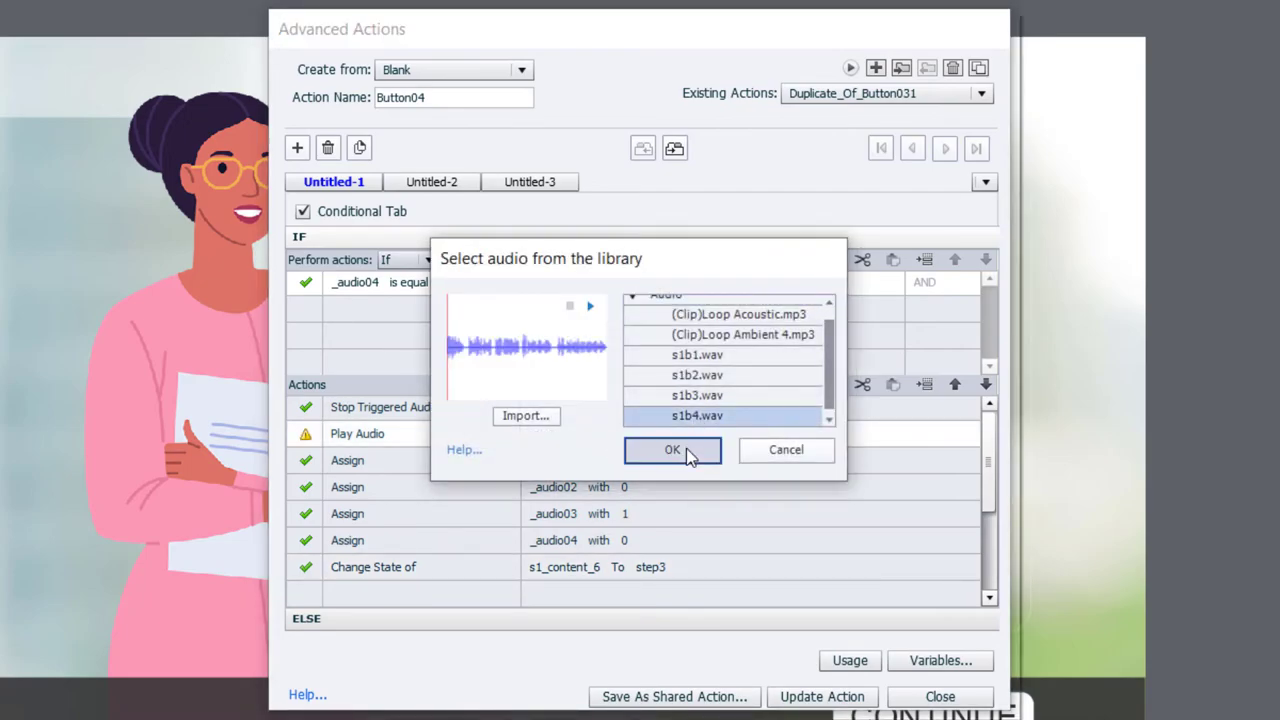
pyautogui.click(672, 450)
# - In Button04's IF actions, assign the literal 0 to _audio03 and the literal 1 to _audio04
pyautogui.click(640, 513)
pyautogui.click(682, 513)
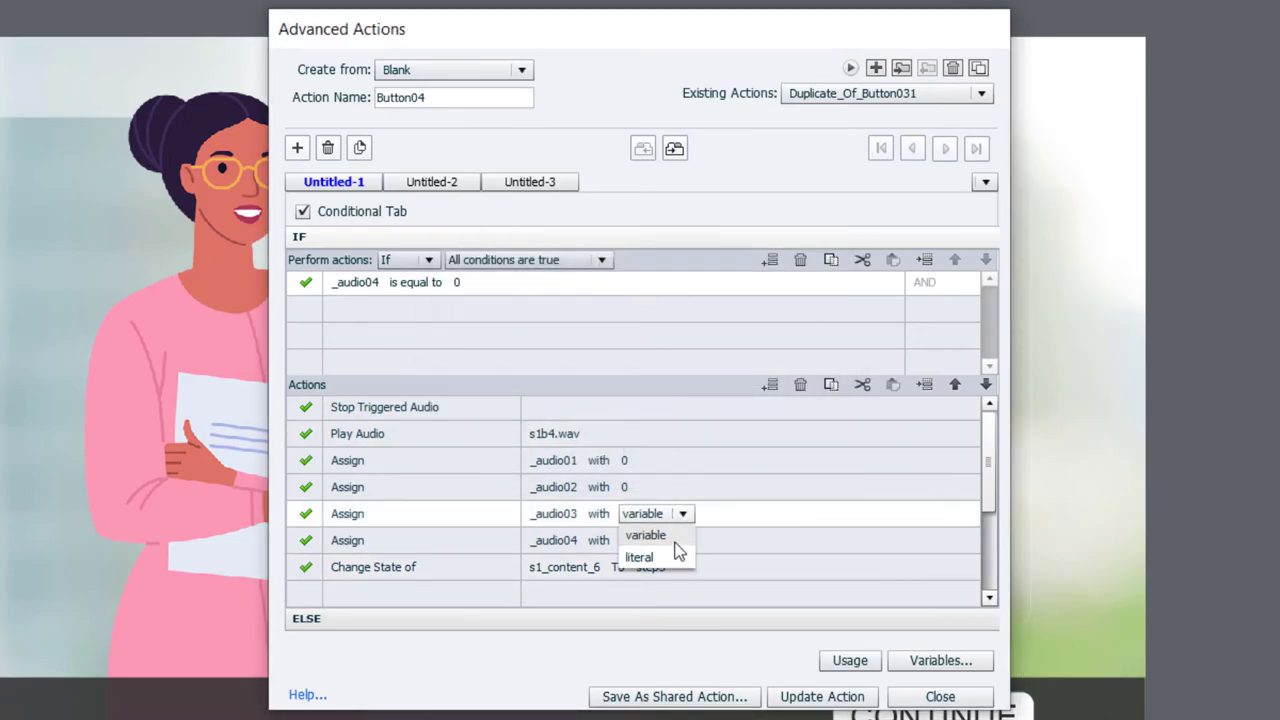
pyautogui.click(668, 557)
pyautogui.write('0')
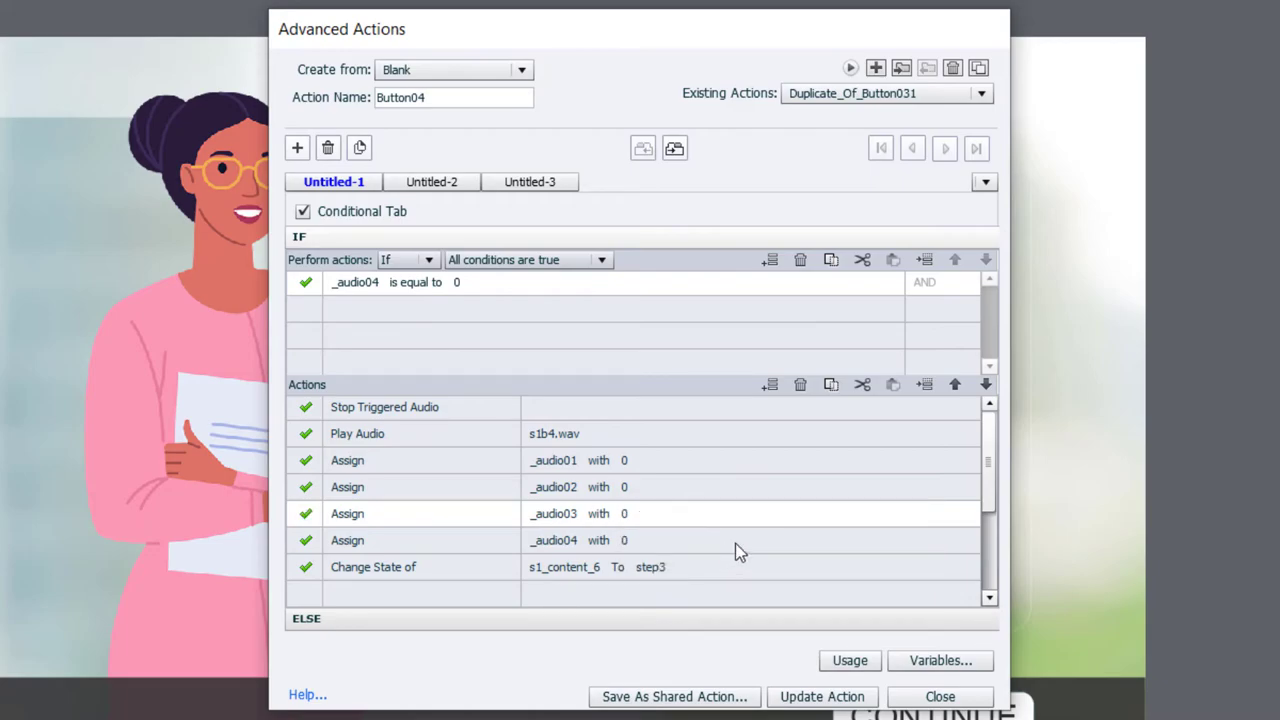
pyautogui.click(628, 546)
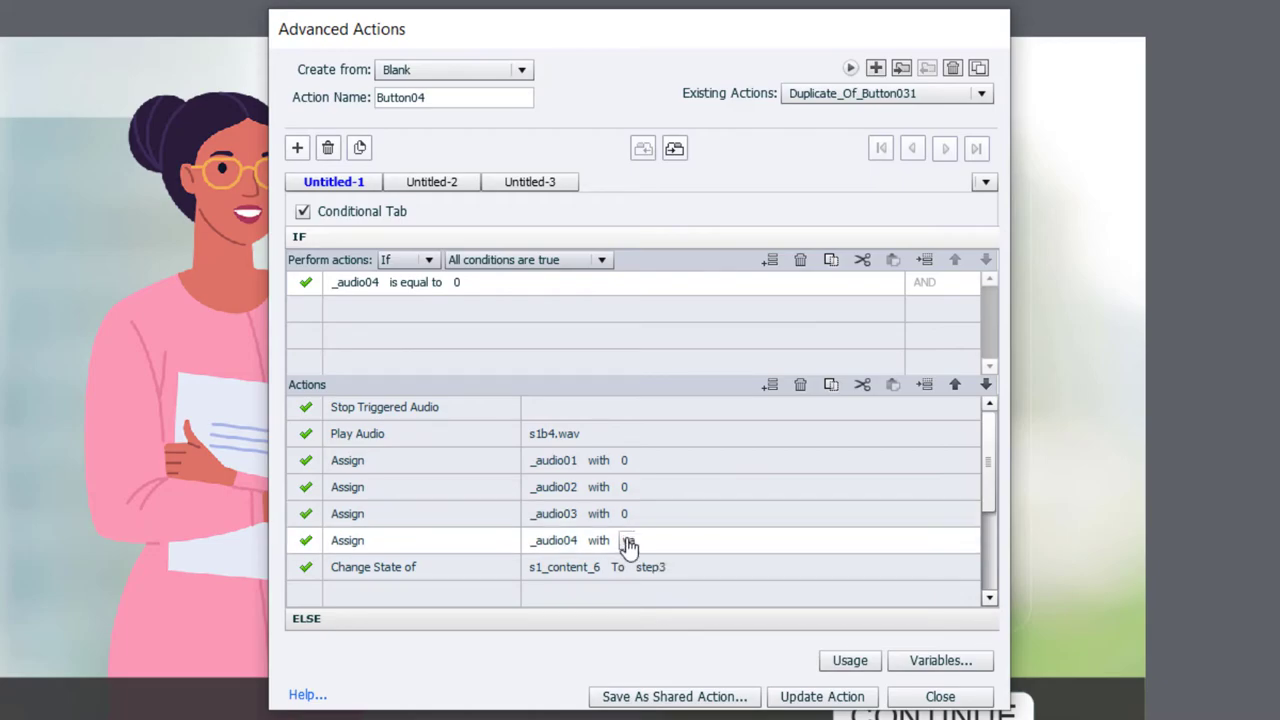
pyautogui.click(670, 548)
pyautogui.click(666, 585)
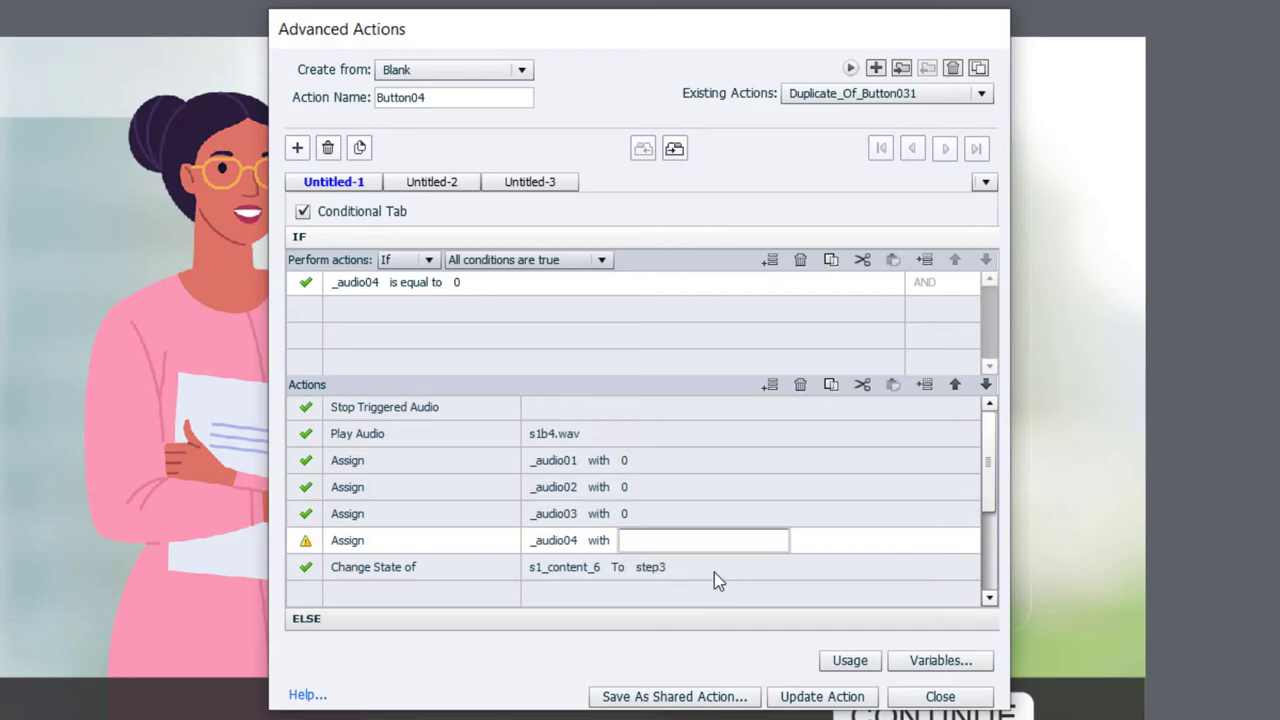
pyautogui.write('1')
pyautogui.press('Return')
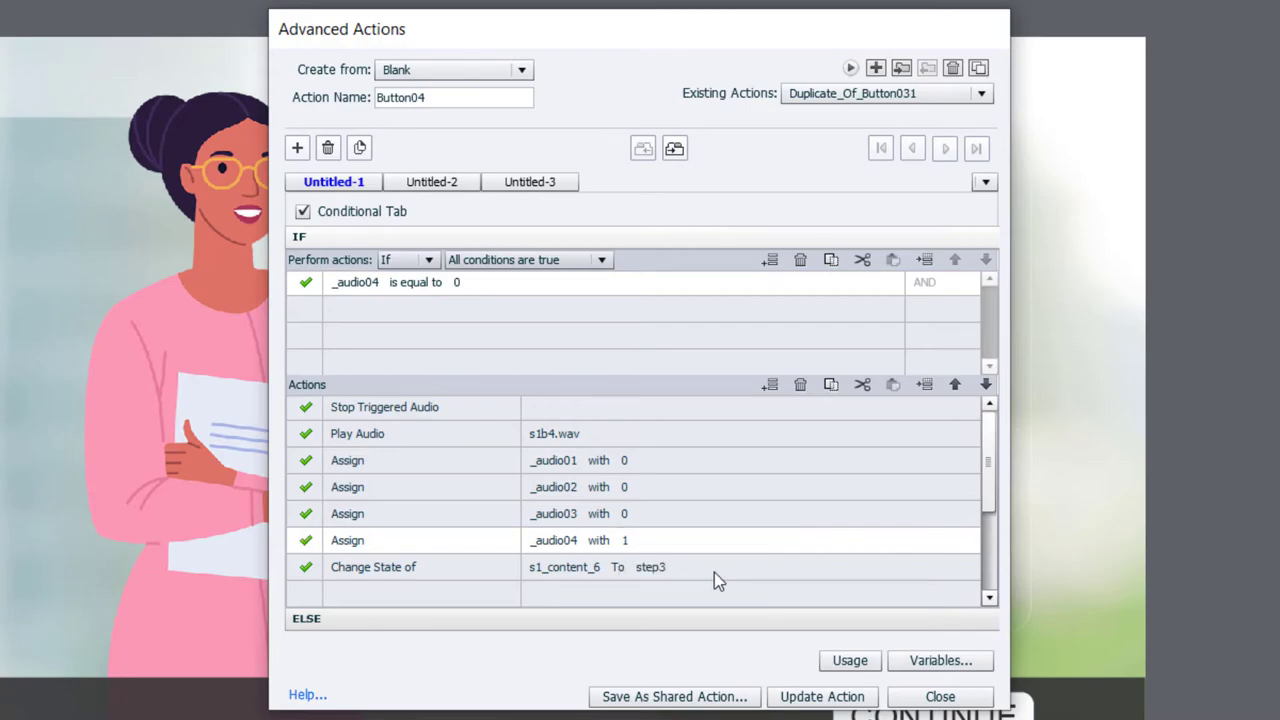
# - Set Button04's Change State of action for s1_content_6 to step4, then update the action and close the Advanced Actions dialog
pyautogui.click(657, 572)
pyautogui.click(655, 575)
pyautogui.click(688, 682)
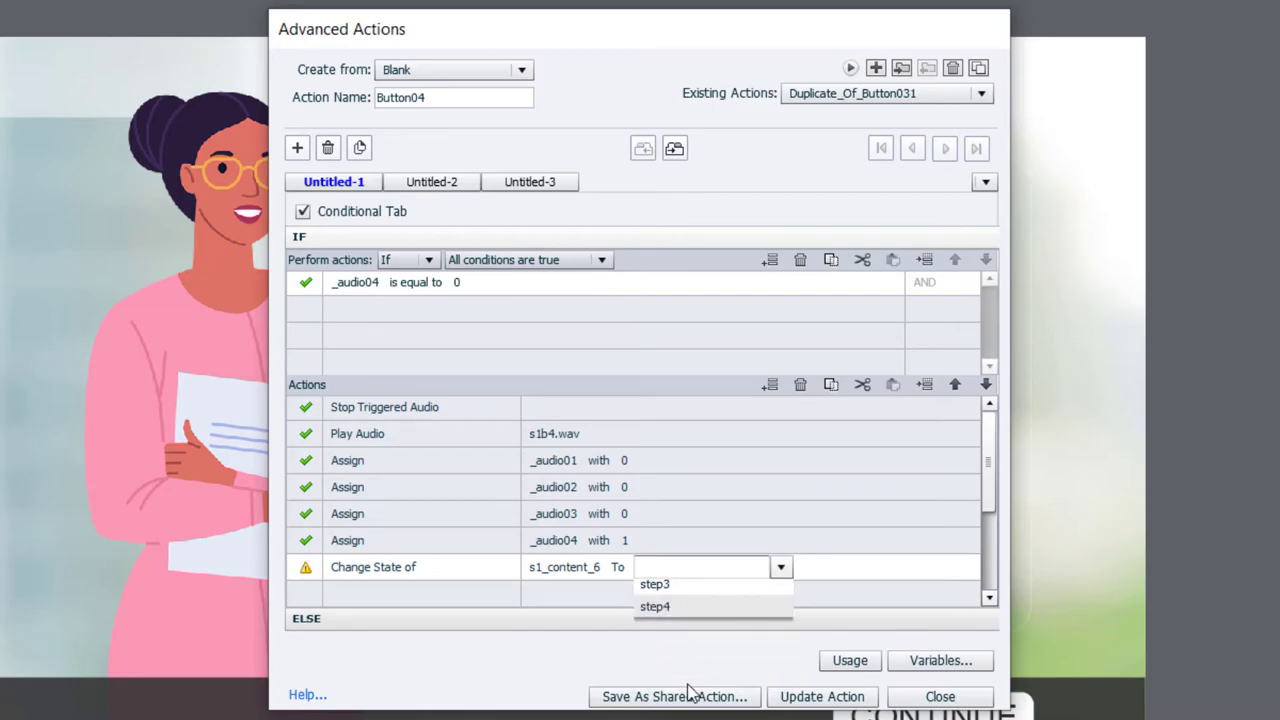
pyautogui.click(822, 697)
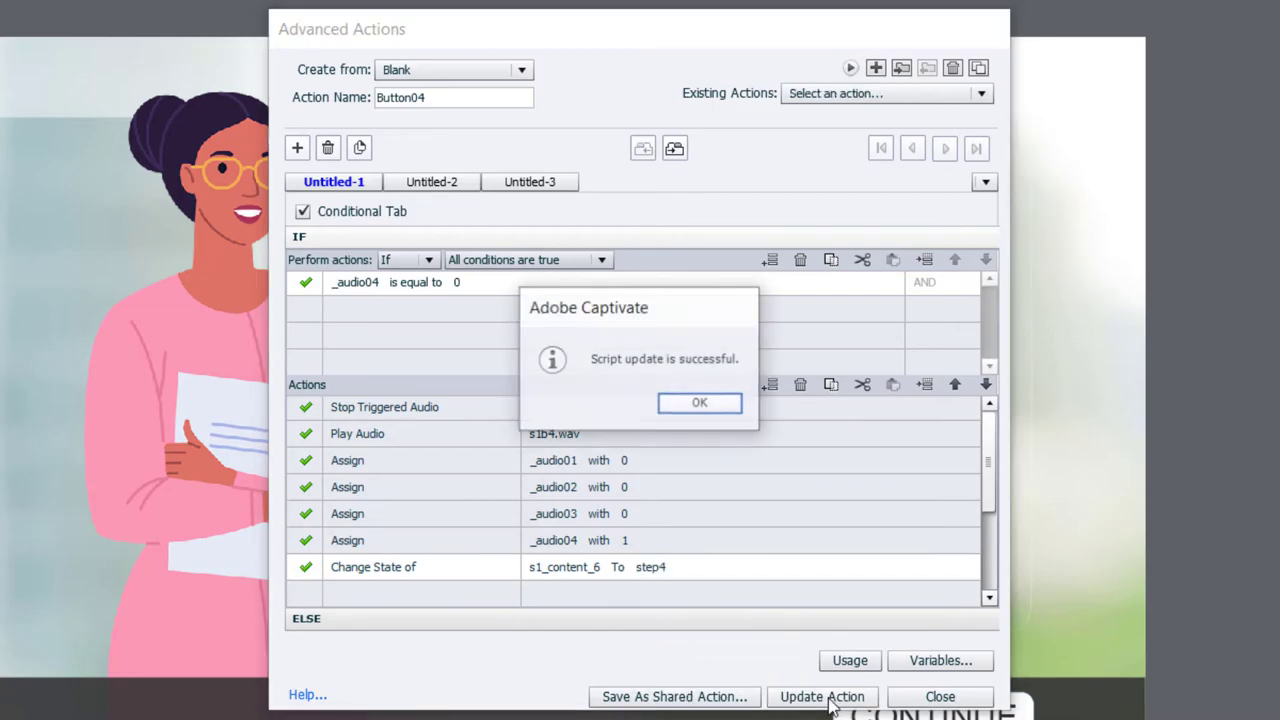
pyautogui.click(699, 409)
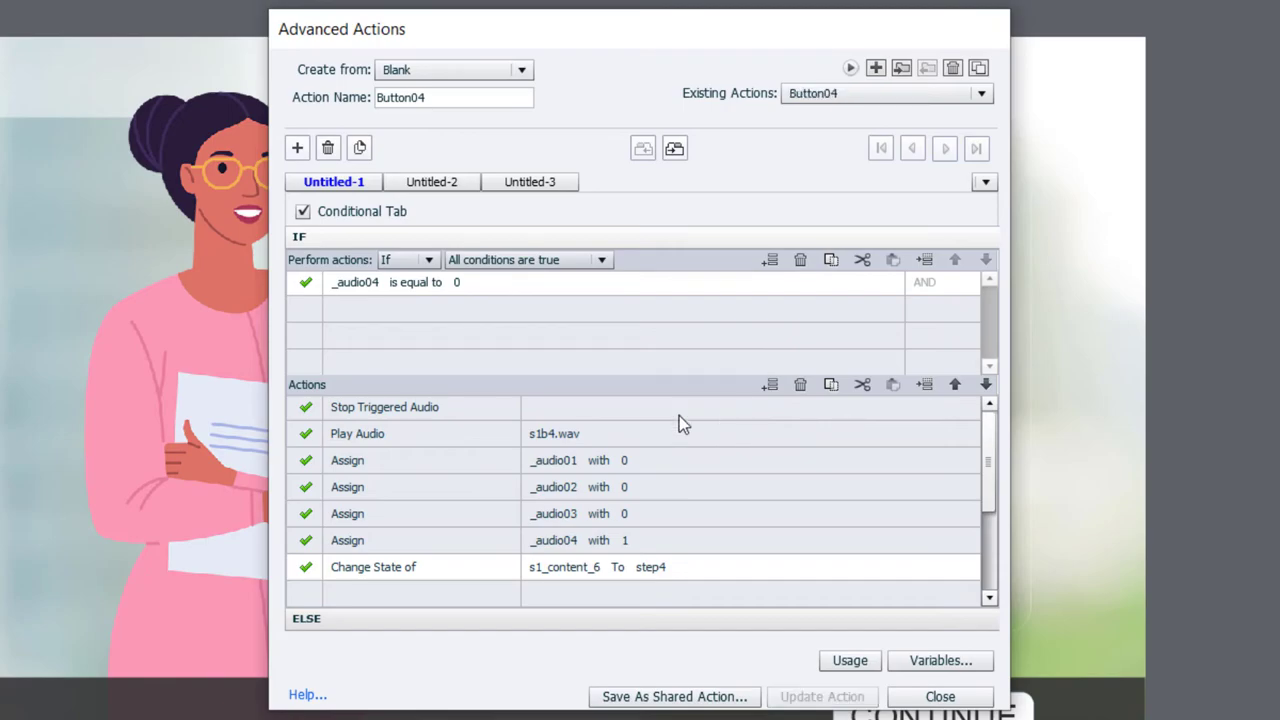
pyautogui.click(940, 697)
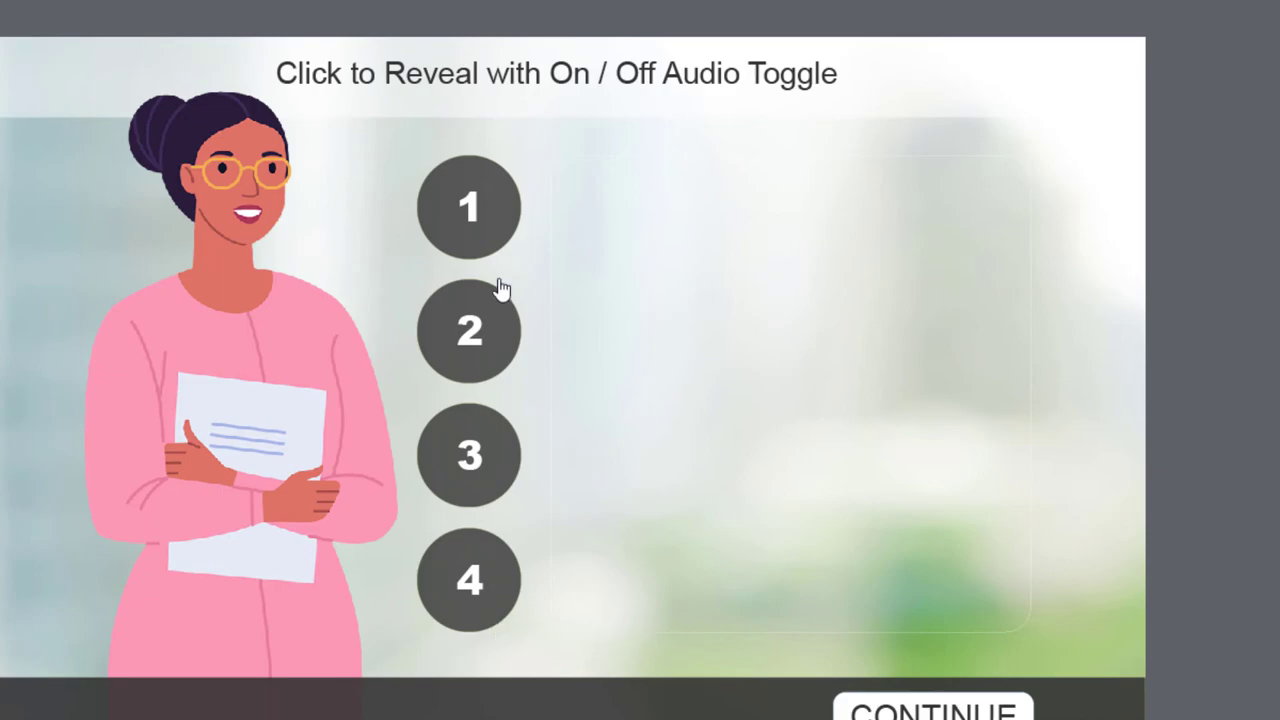
# - Select all four numbered buttons on the slide and set their On Success action to Execute Advanced Actions
pyautogui.click(500, 228)
pyautogui.keyDown('shift'); pyautogui.click(493, 341); pyautogui.keyUp('shift')
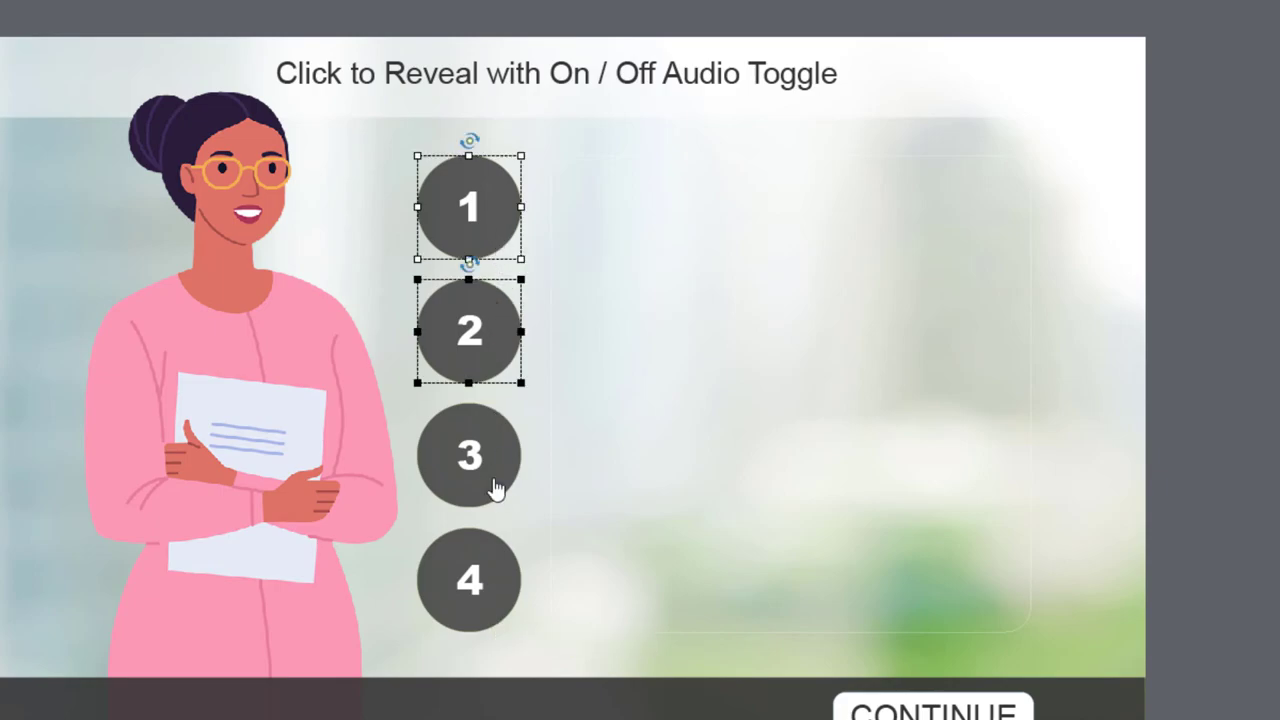
pyautogui.keyDown('shift'); pyautogui.click(500, 451); pyautogui.keyUp('shift')
pyautogui.keyDown('shift'); pyautogui.click(484, 582); pyautogui.keyUp('shift')
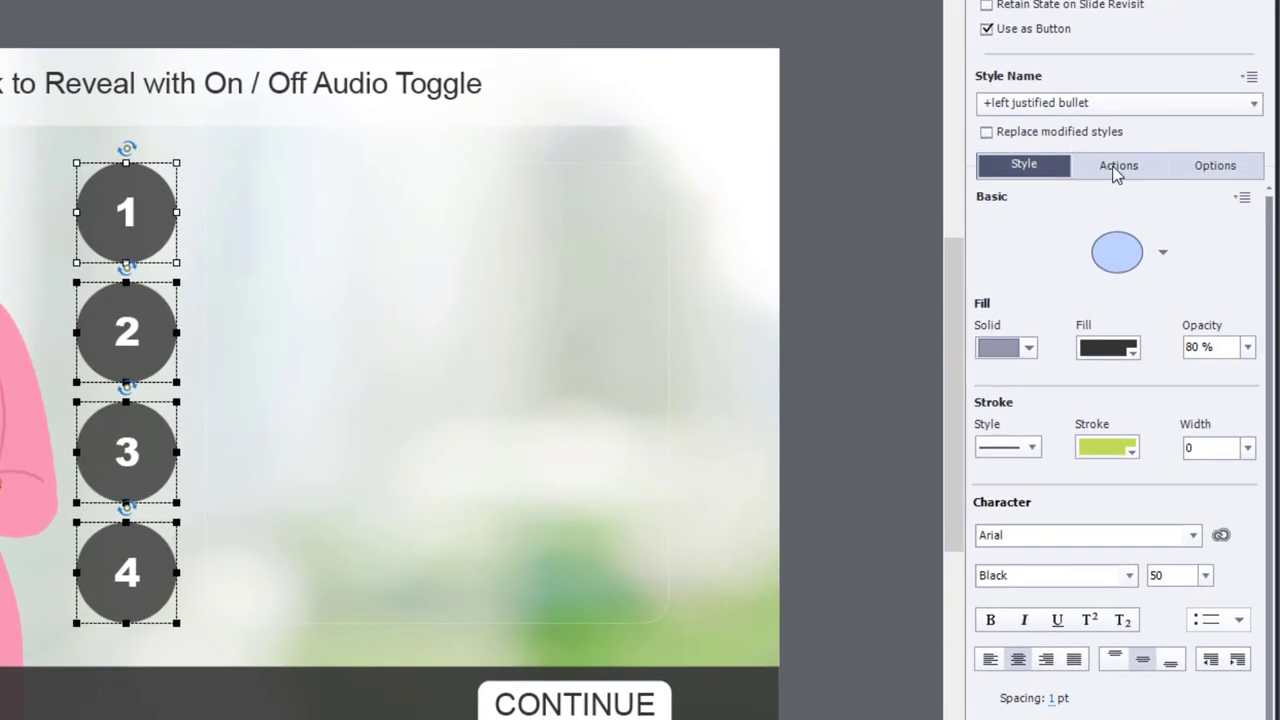
pyautogui.click(1116, 168)
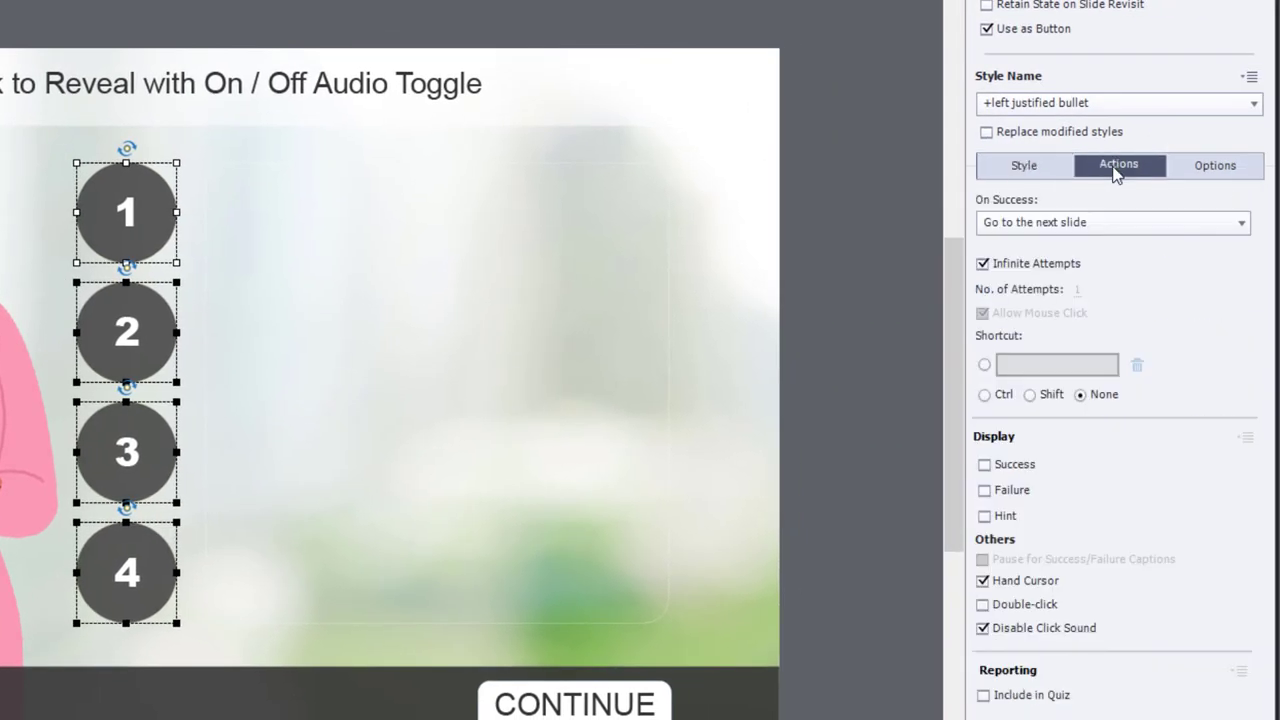
pyautogui.click(1079, 232)
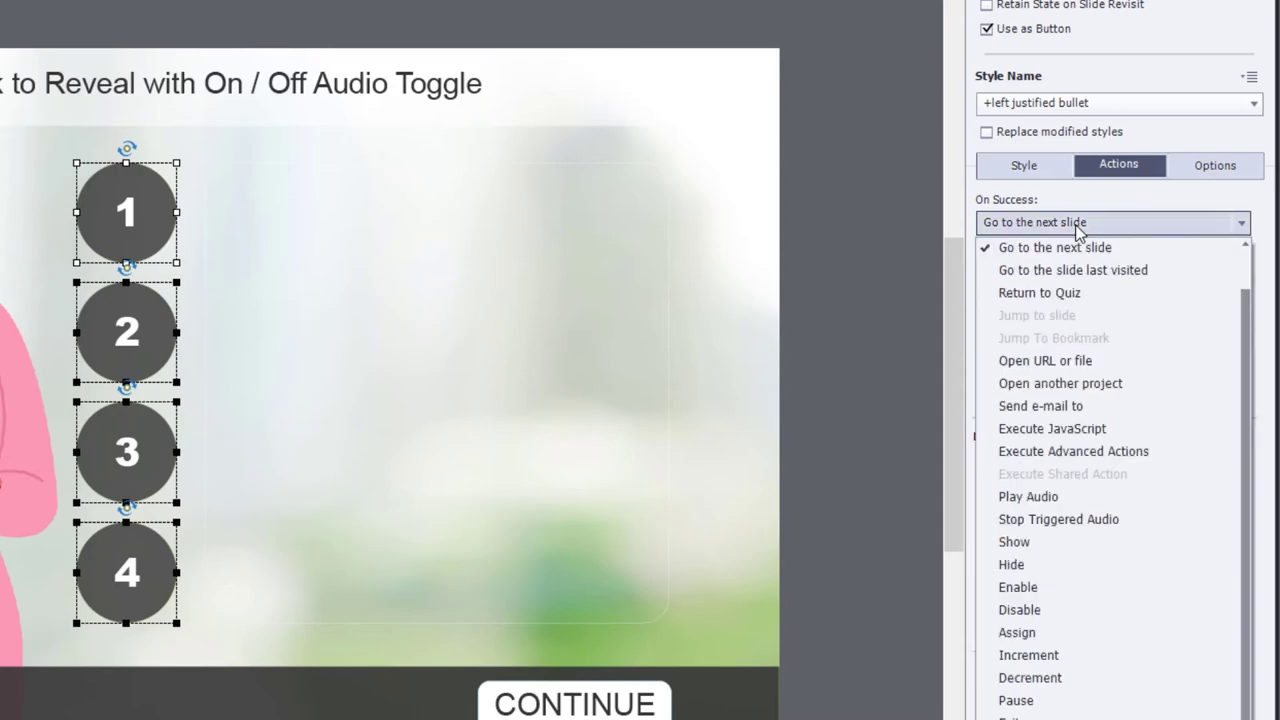
pyautogui.press('Escape')
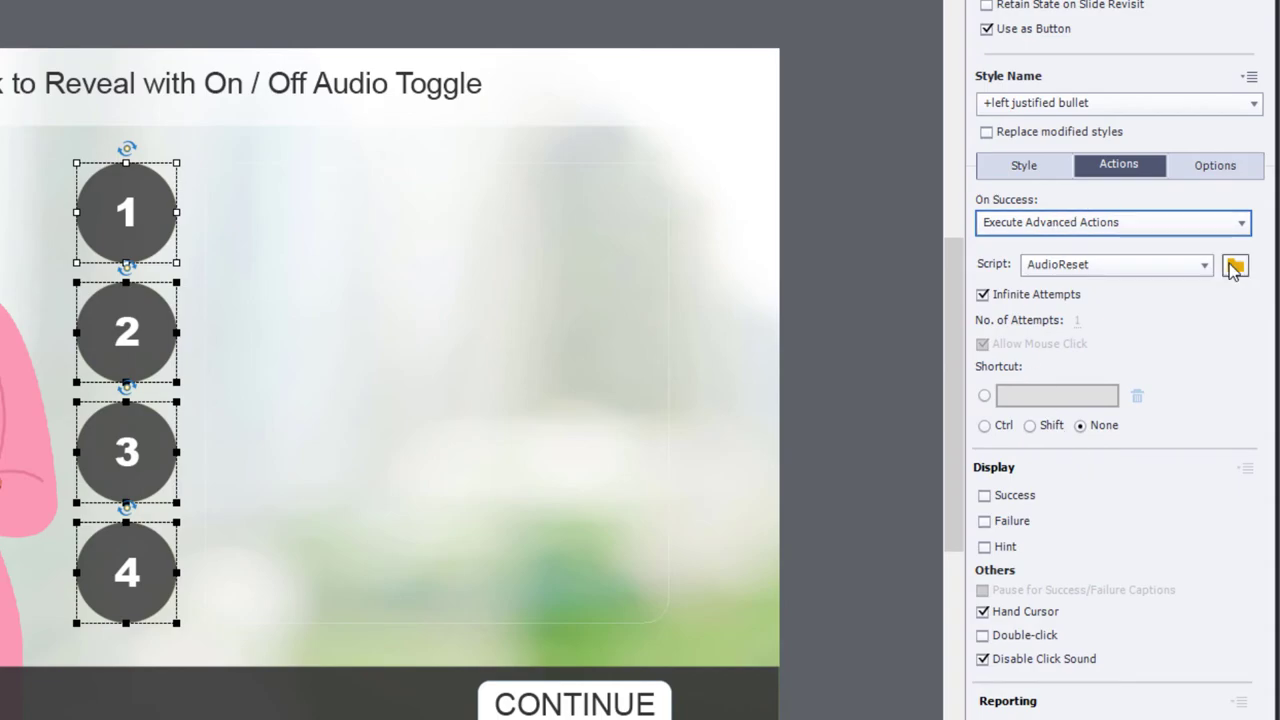
# - Assign the Button01 script to all four selected numbered buttons, then clear the selection
pyautogui.click(1199, 270)
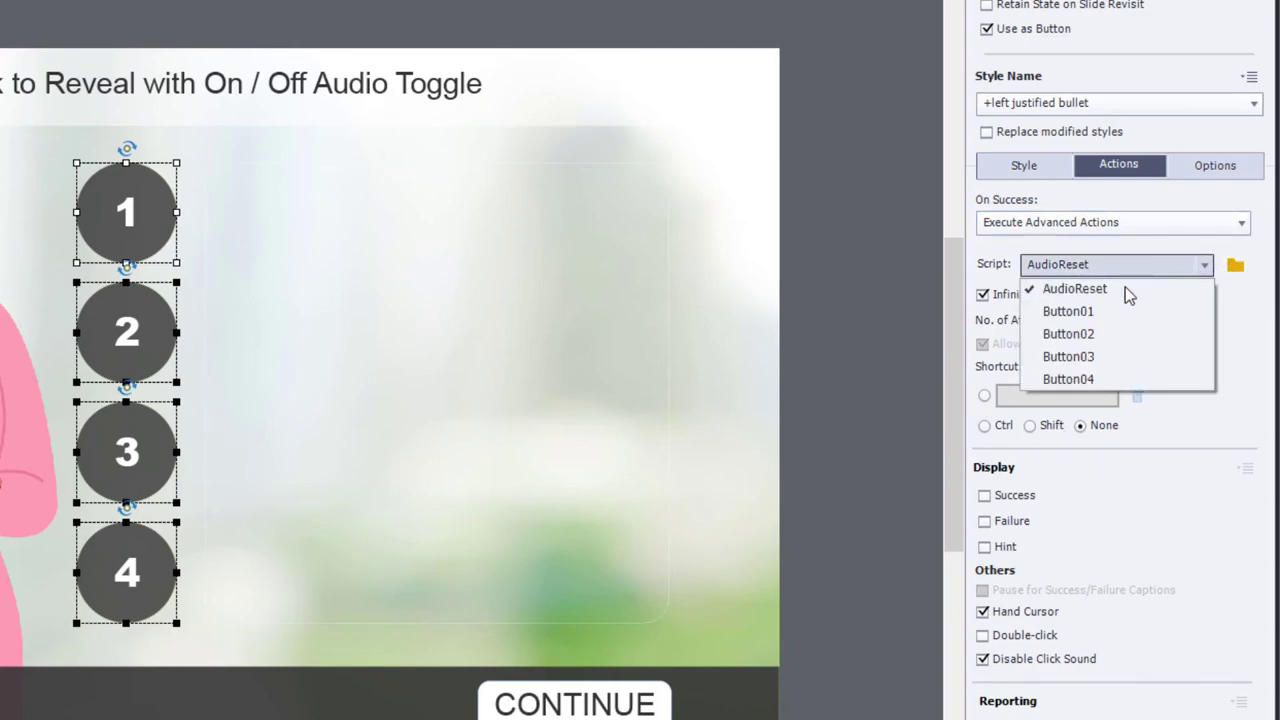
pyautogui.press('Escape')
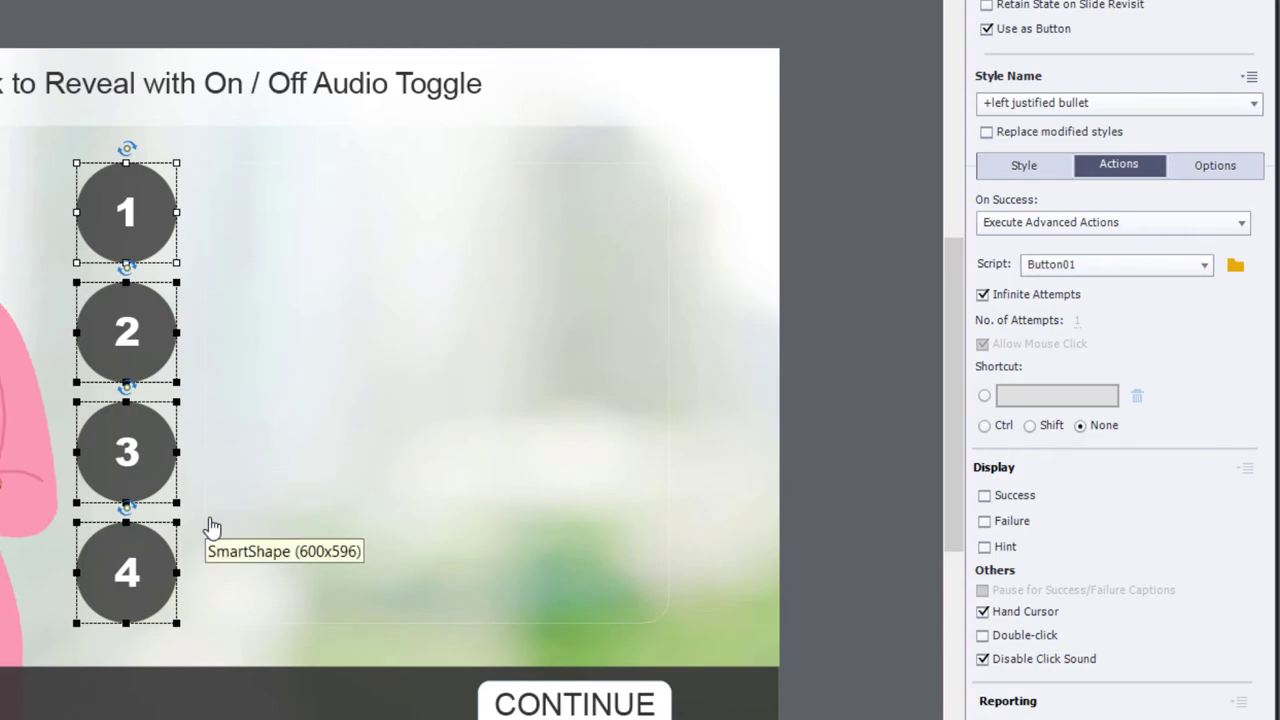
pyautogui.click(201, 325)
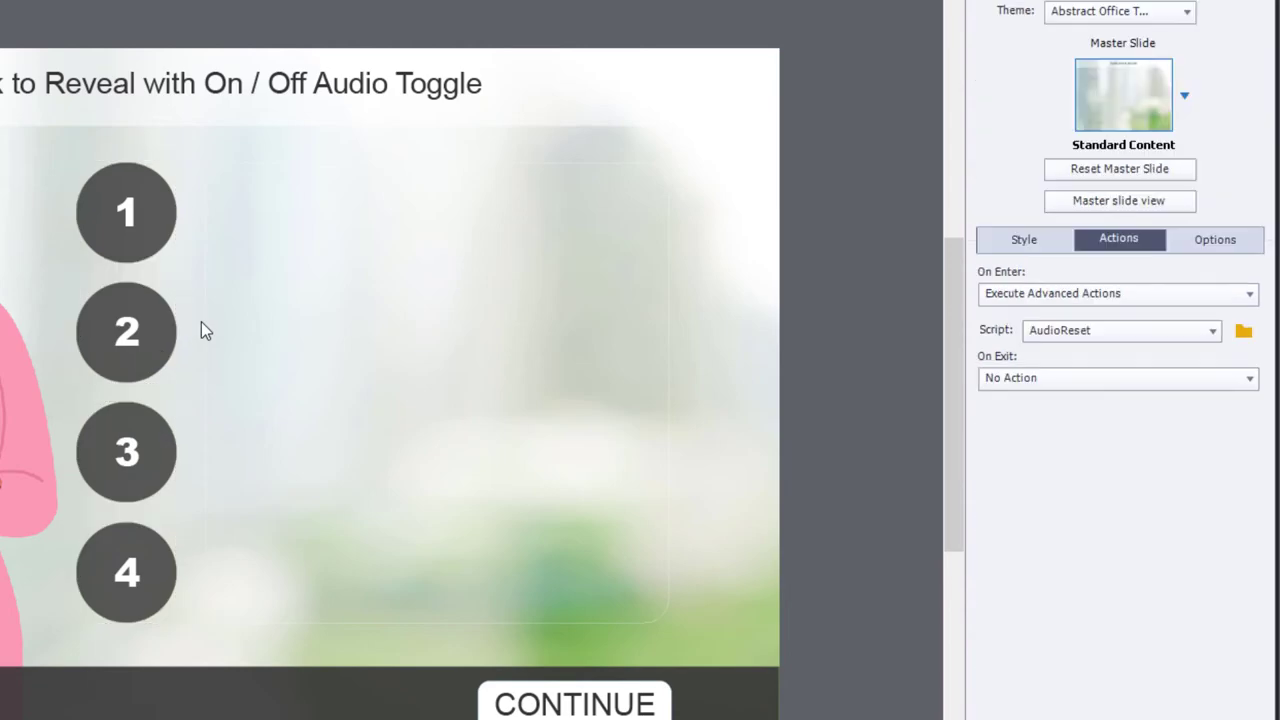
# - Change the script executed by the number 2 button to Button02
pyautogui.click(120, 343)
pyautogui.click(1118, 380)
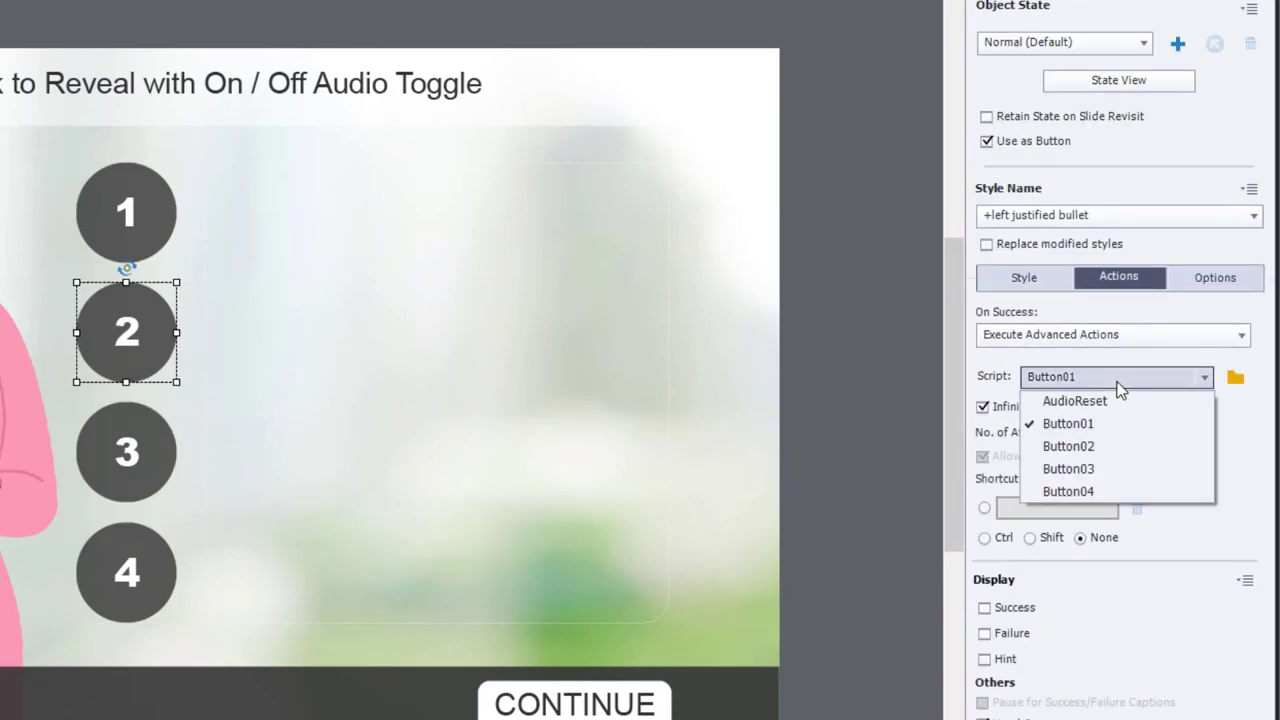
pyautogui.click(1108, 446)
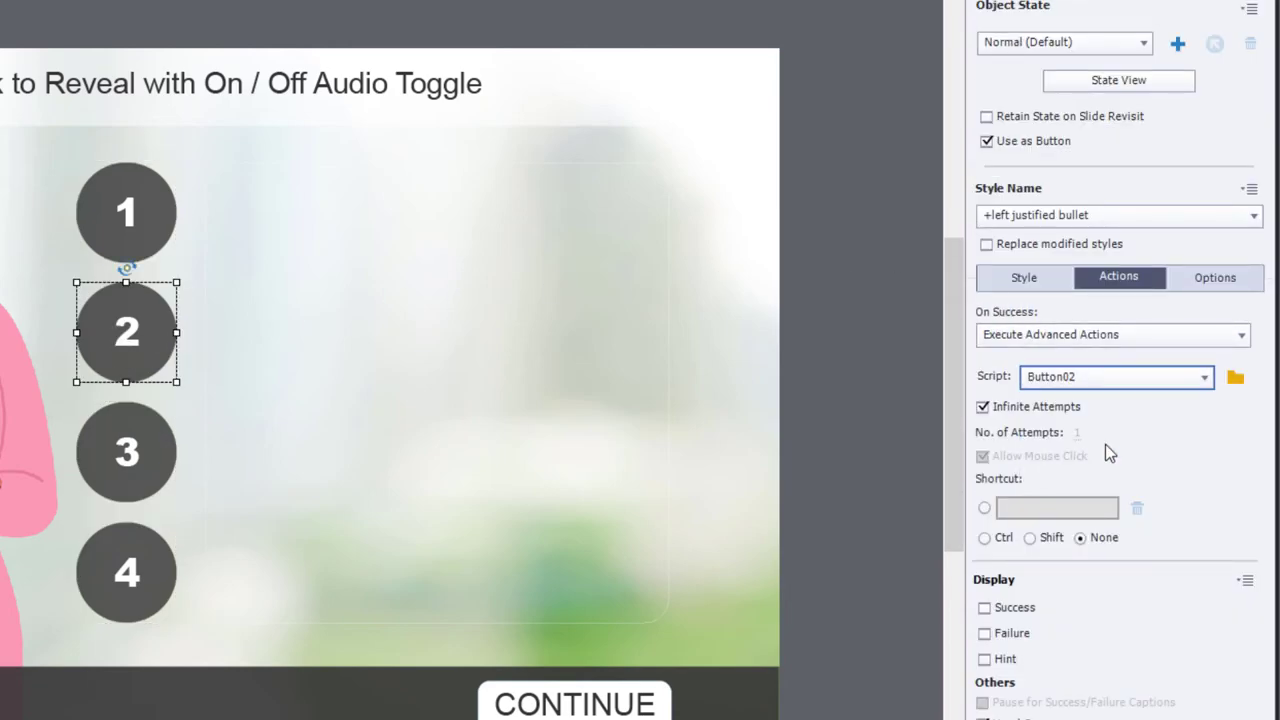
# - Change the script executed by the number 3 button to Button03
pyautogui.click(155, 470)
pyautogui.click(1114, 376)
pyautogui.press('Escape')
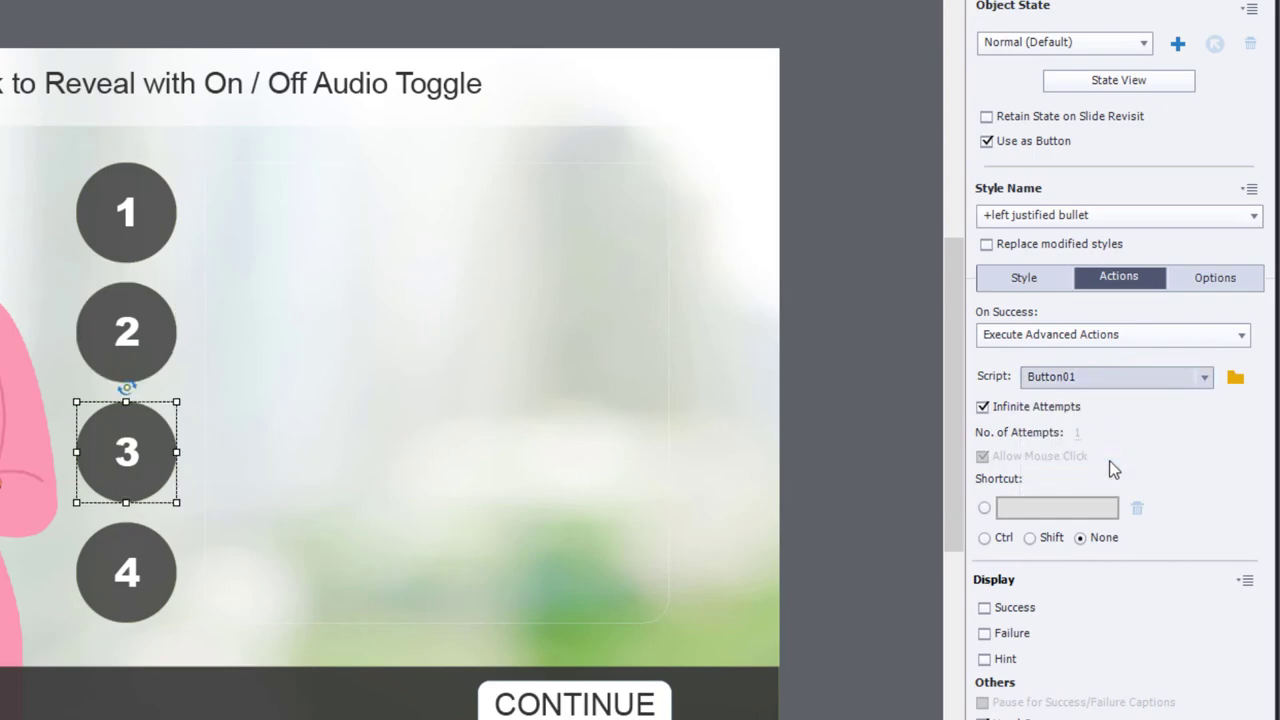
# - Change the script executed by the number 4 button to Button04, then deselect the button
pyautogui.click(125, 588)
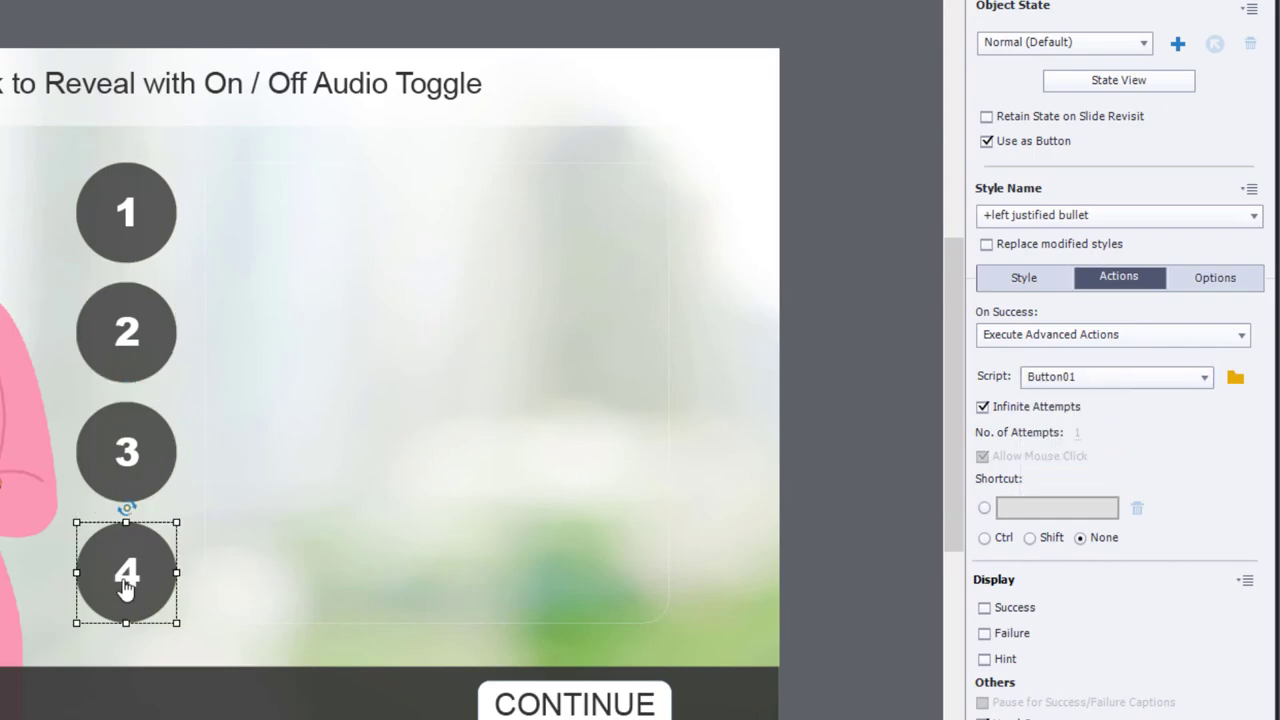
pyautogui.click(1082, 378)
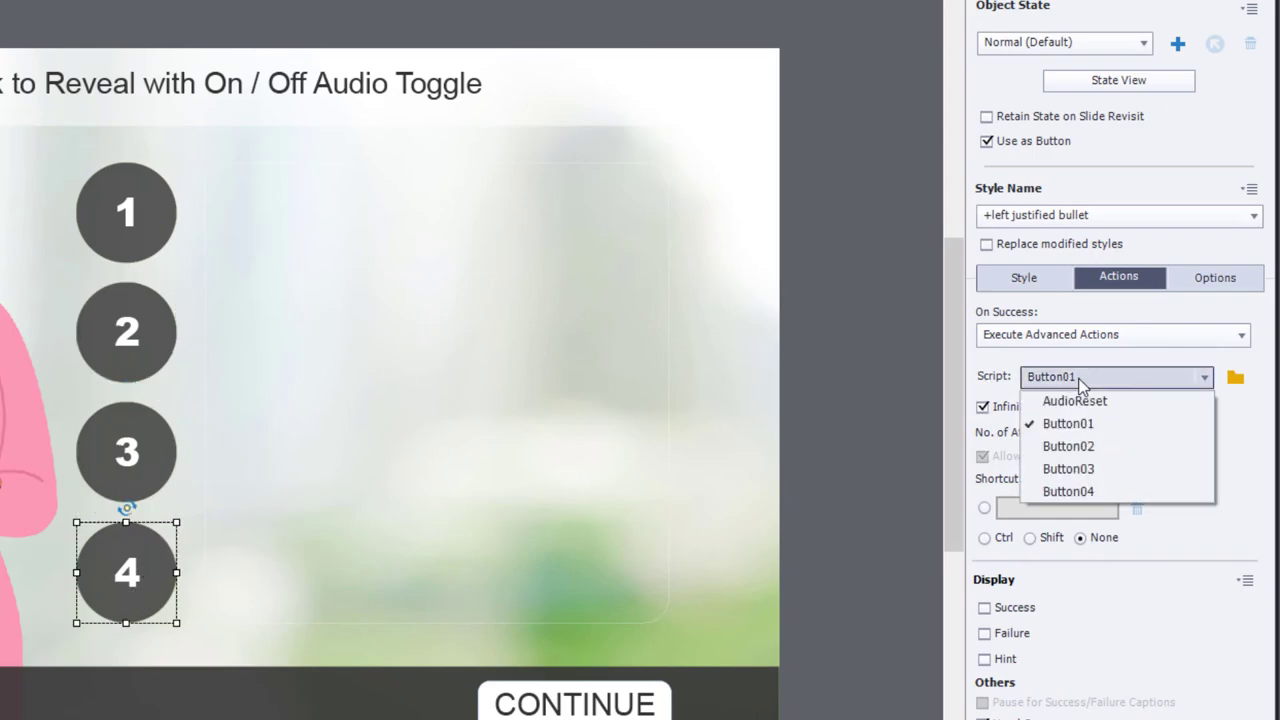
pyautogui.click(1072, 492)
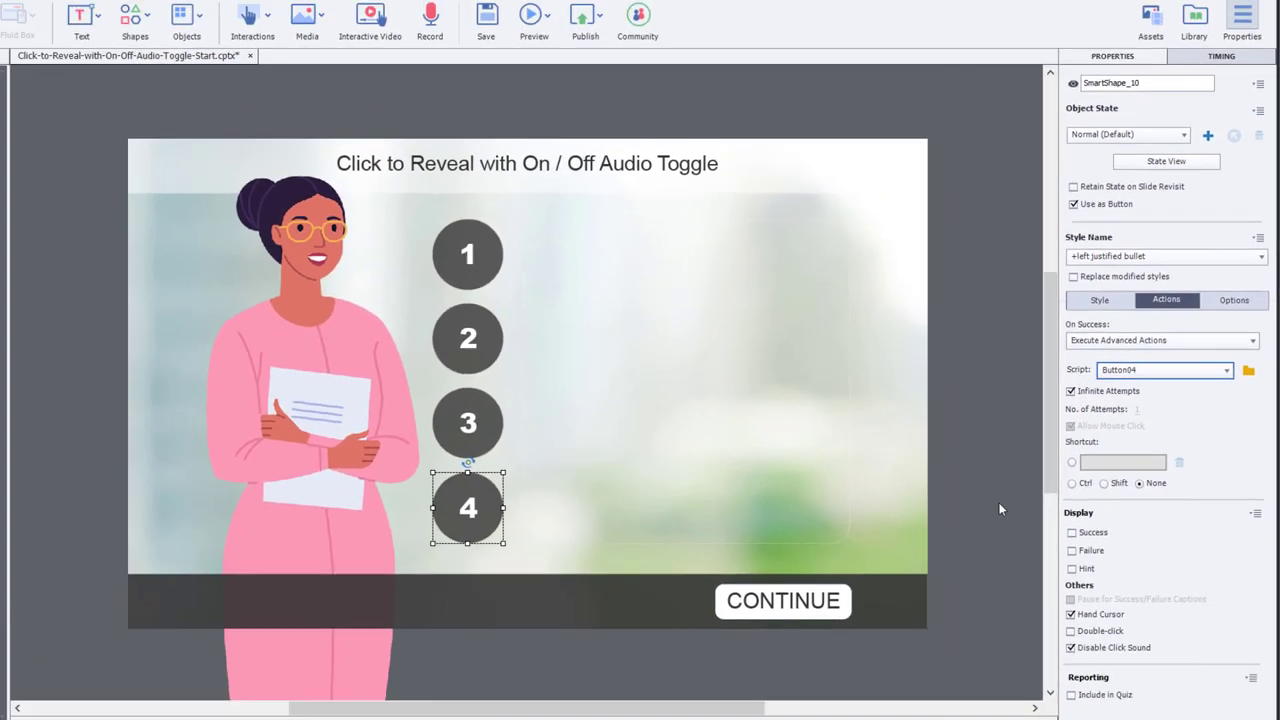
pyautogui.click(880, 573)
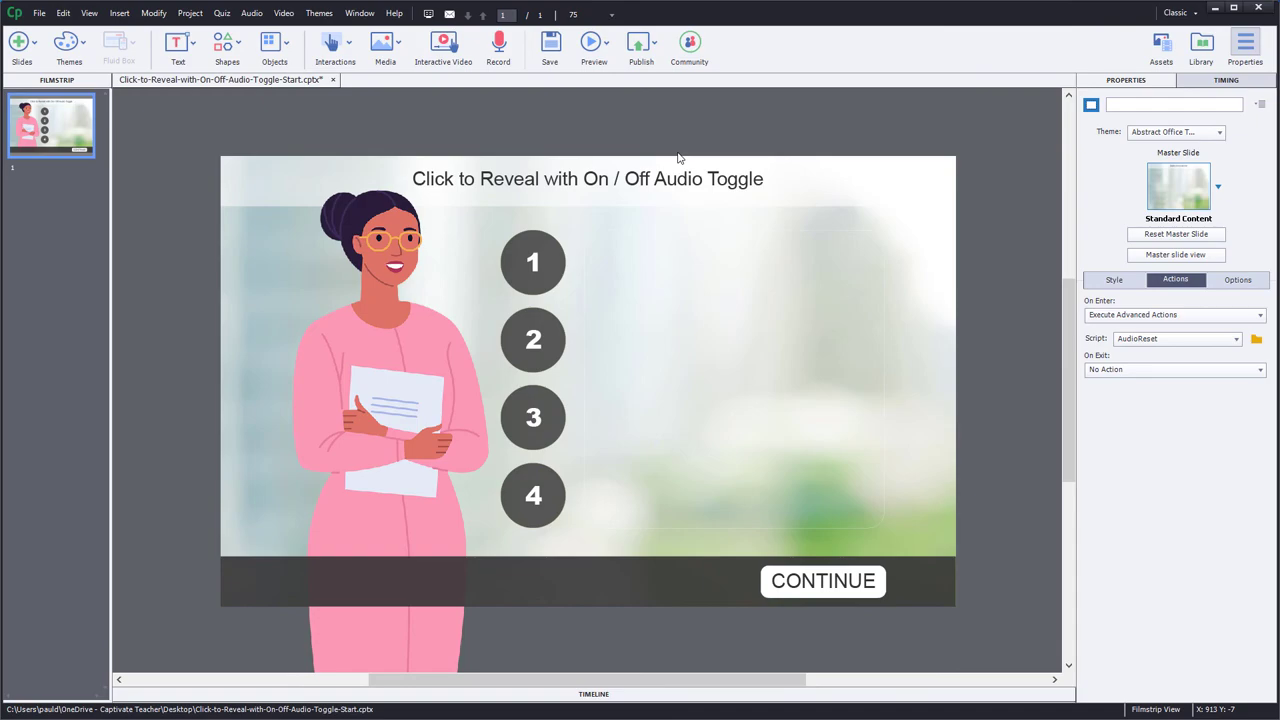
# - Preview the project as HTML5 in a browser and test the numbered buttons, toggling number 4's content on and off
pyautogui.click(597, 60)
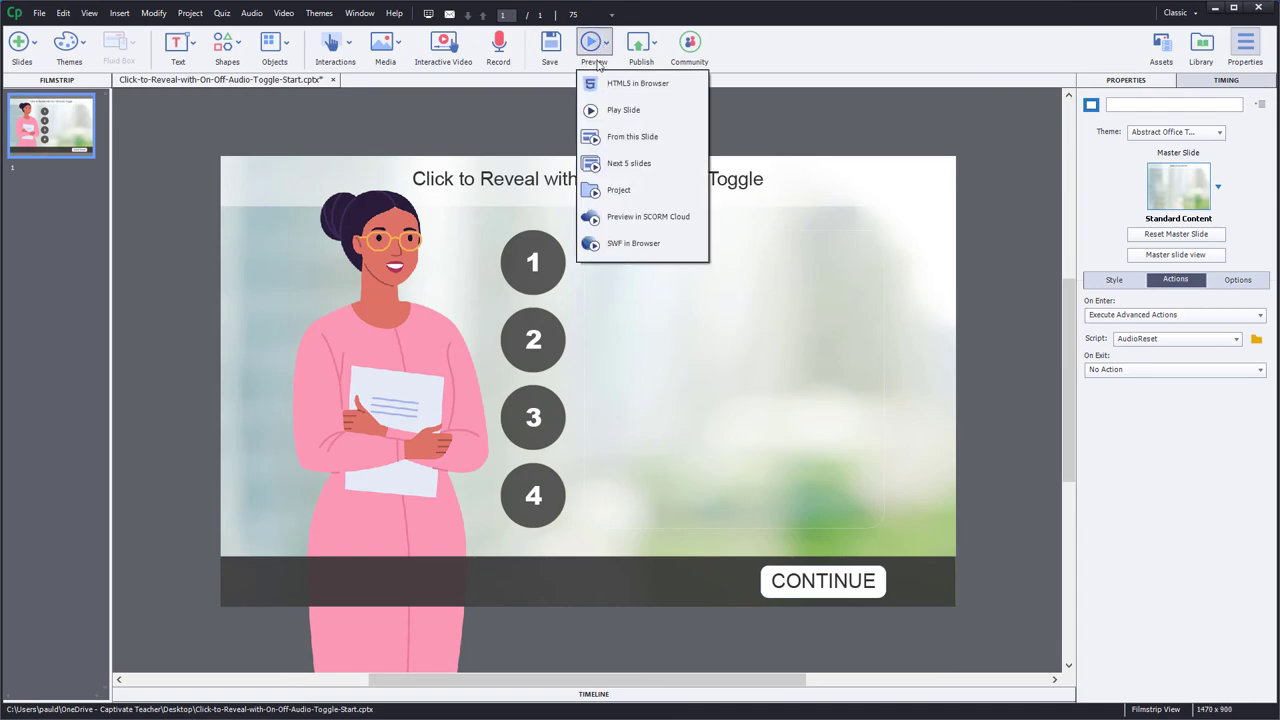
pyautogui.click(619, 88)
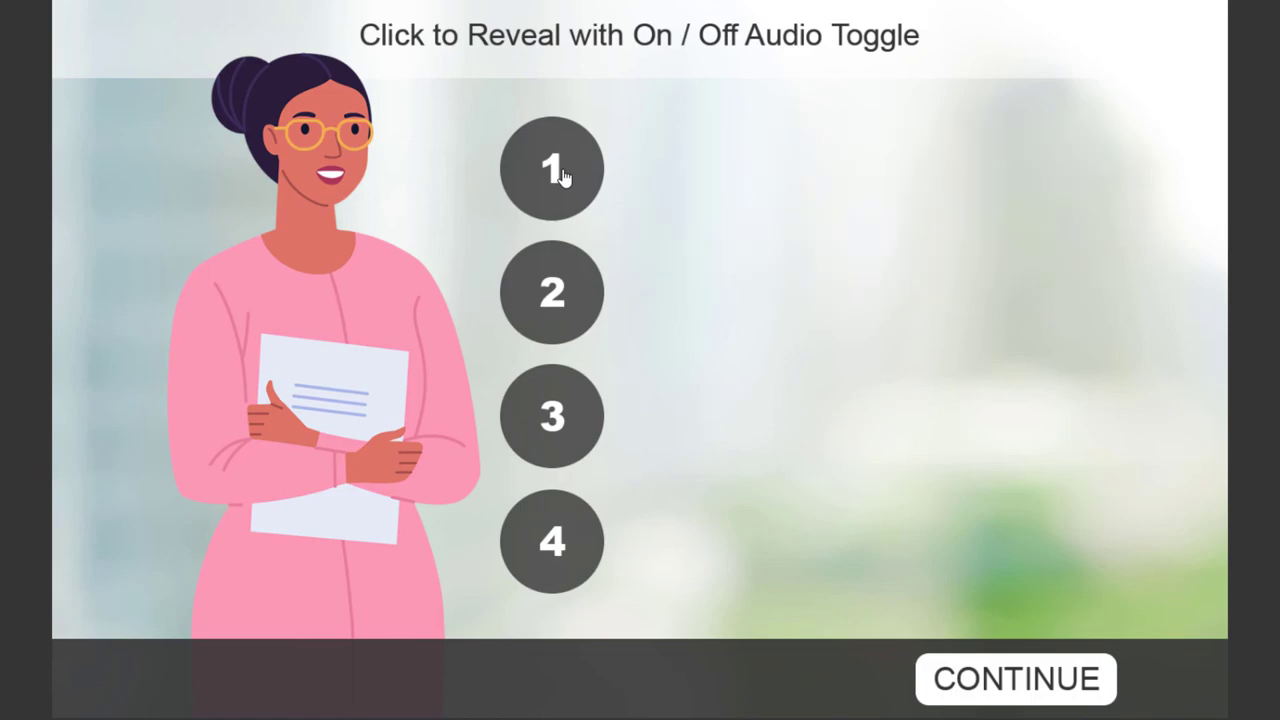
pyautogui.click(573, 304)
pyautogui.click(571, 420)
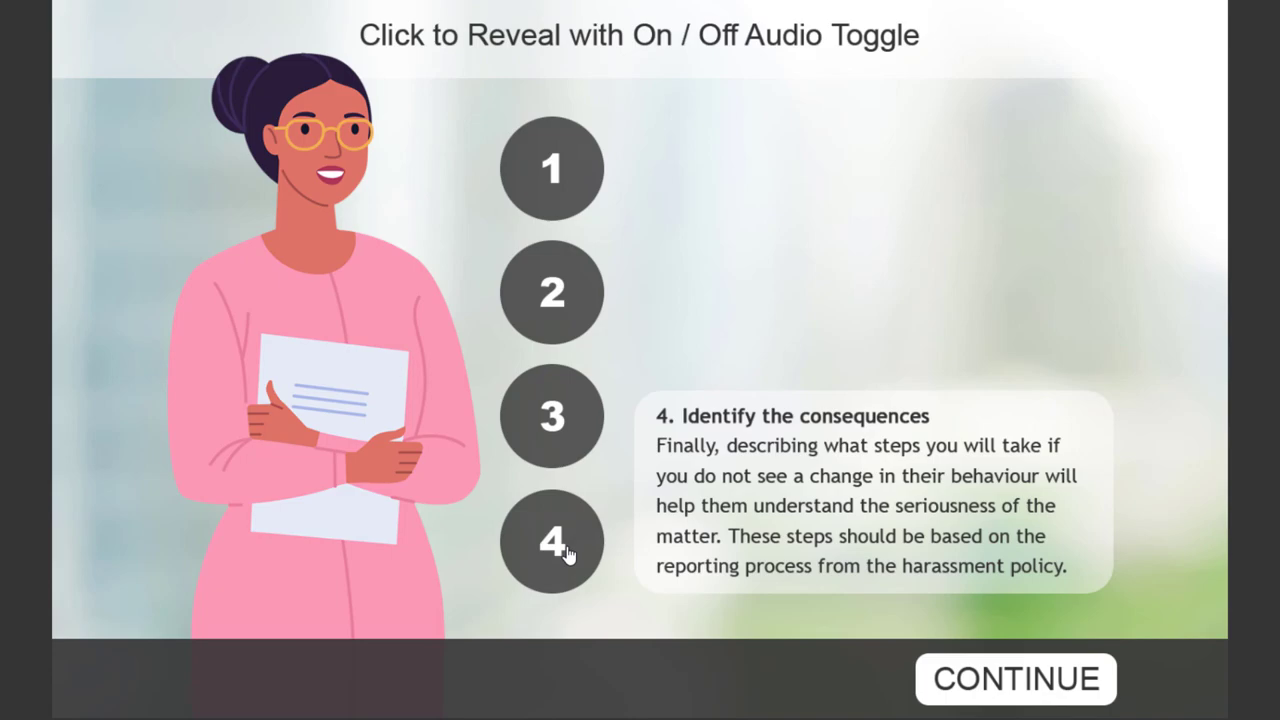
pyautogui.click(568, 553)
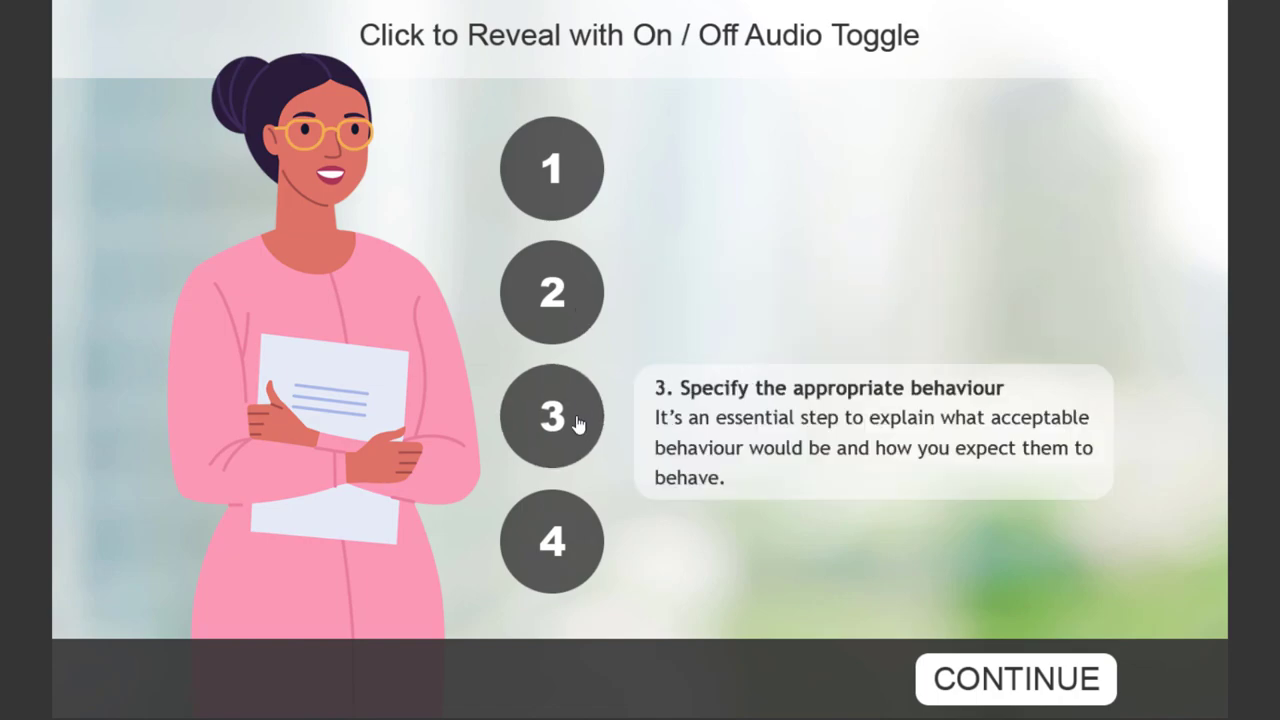
pyautogui.click(589, 556)
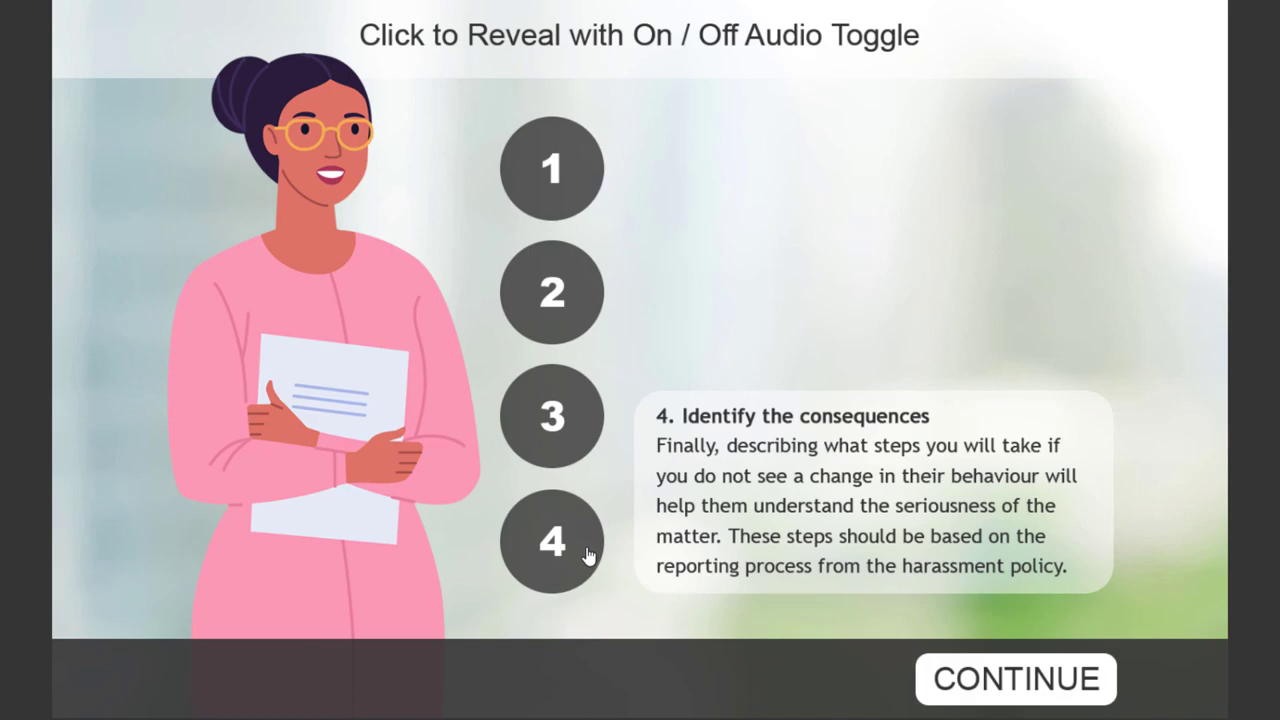
pyautogui.click(585, 555)
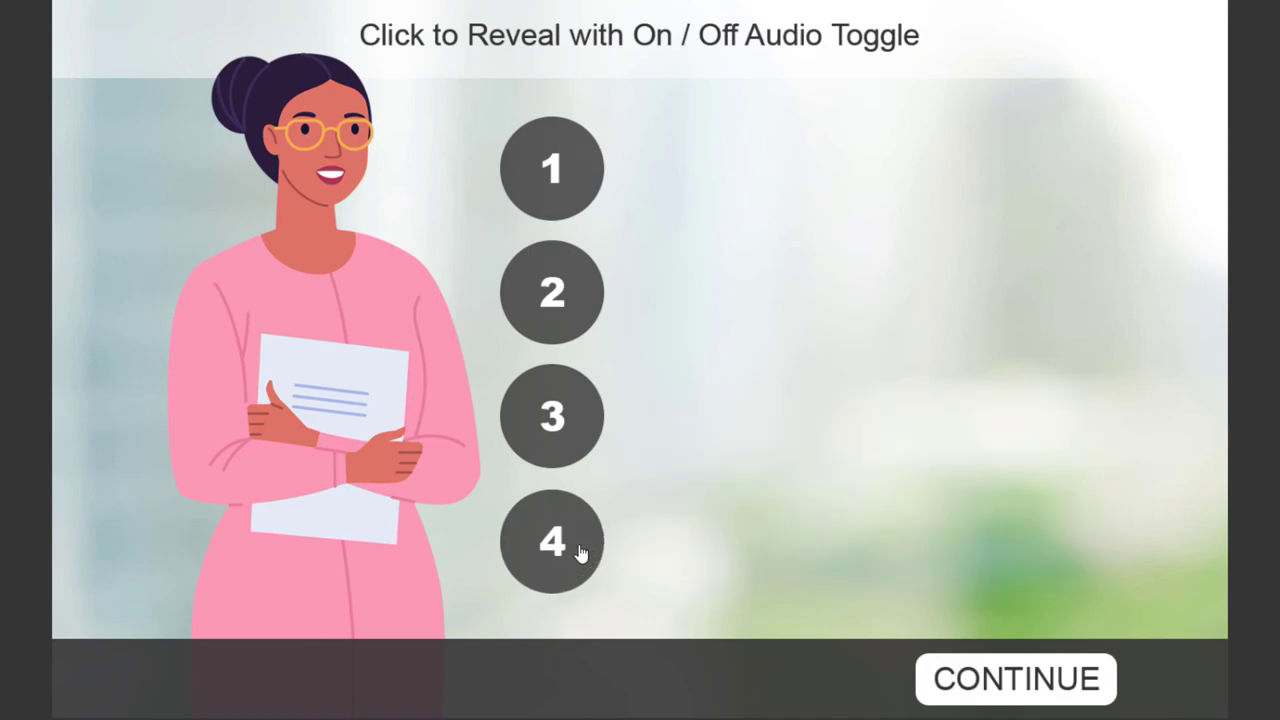